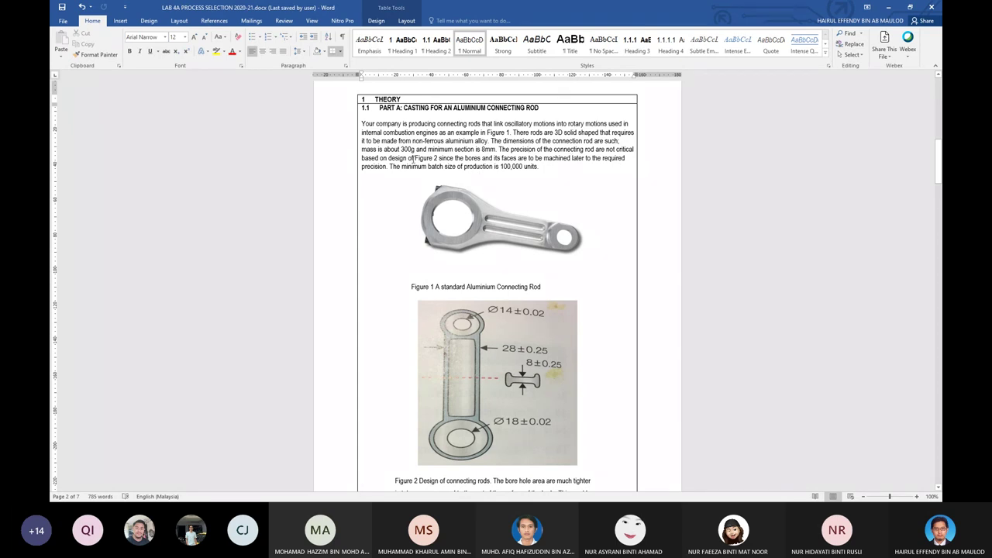
Look over the connecting rod design drawing near the top of the lab sheet.
scroll(465, 355, down, 2)
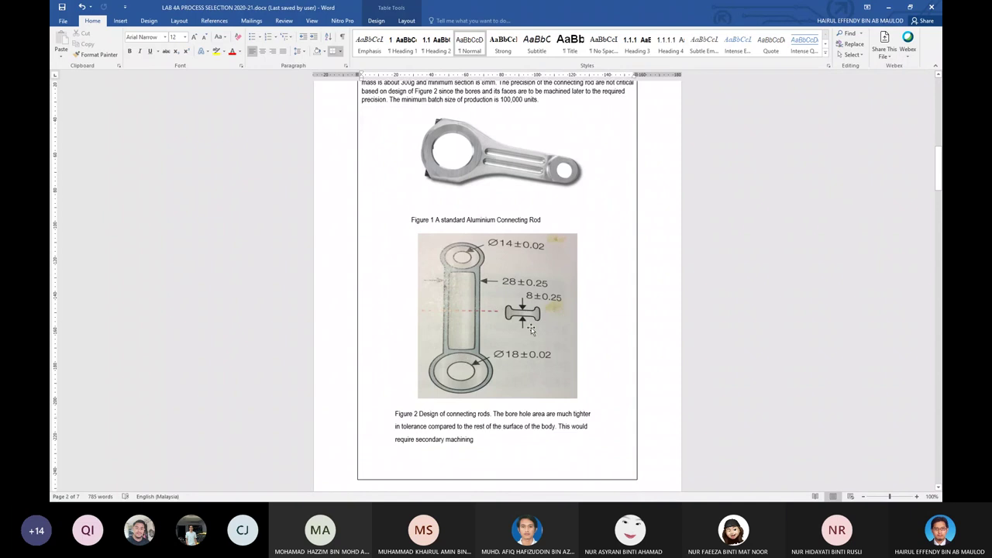
scroll(532, 330, up, 2)
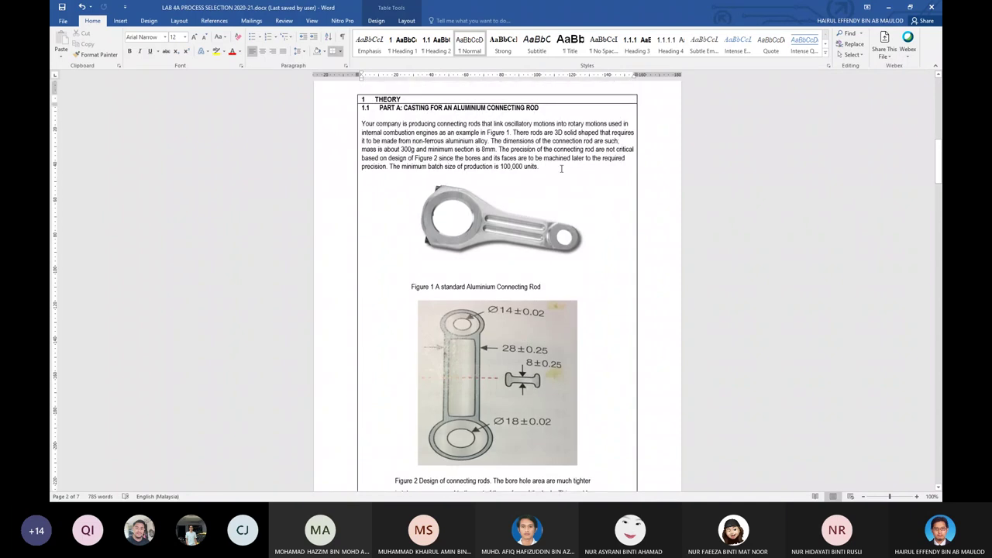
scroll(528, 402, down, 1)
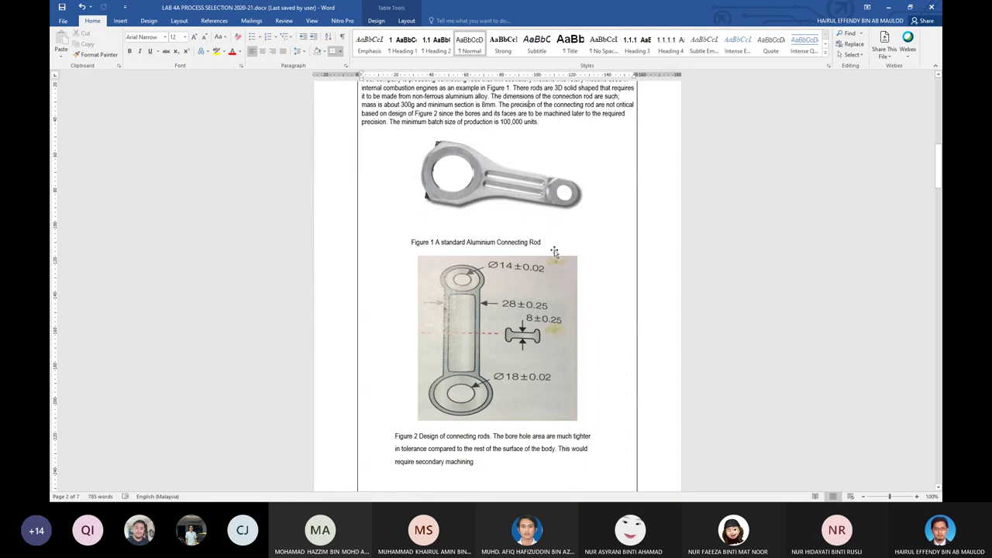
scroll(543, 248, up, 2)
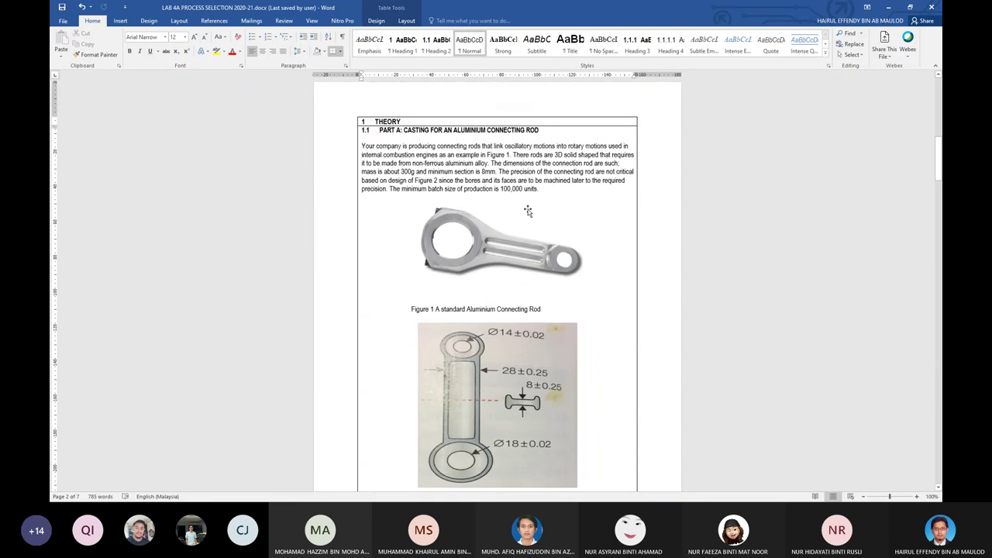
click(464, 346)
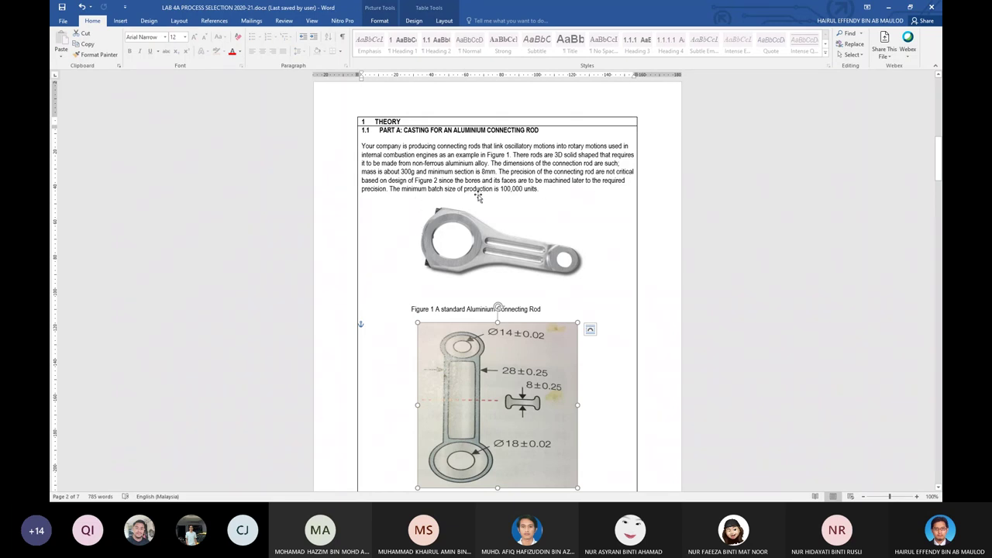
Scroll down through sections 2 and 3 to the empty Table 4.1 under 4.0 Results.
scroll(541, 248, down, 4)
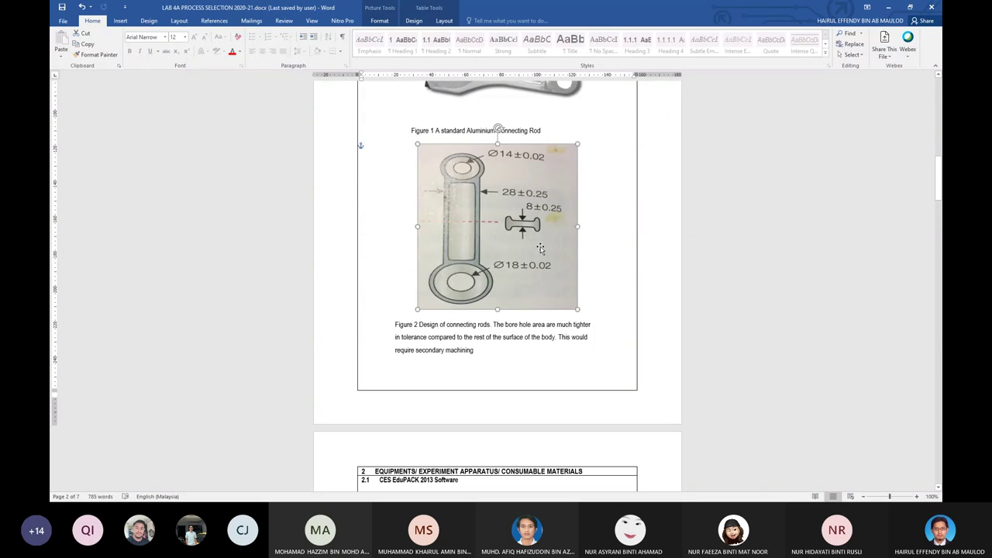
scroll(505, 358, down, 2)
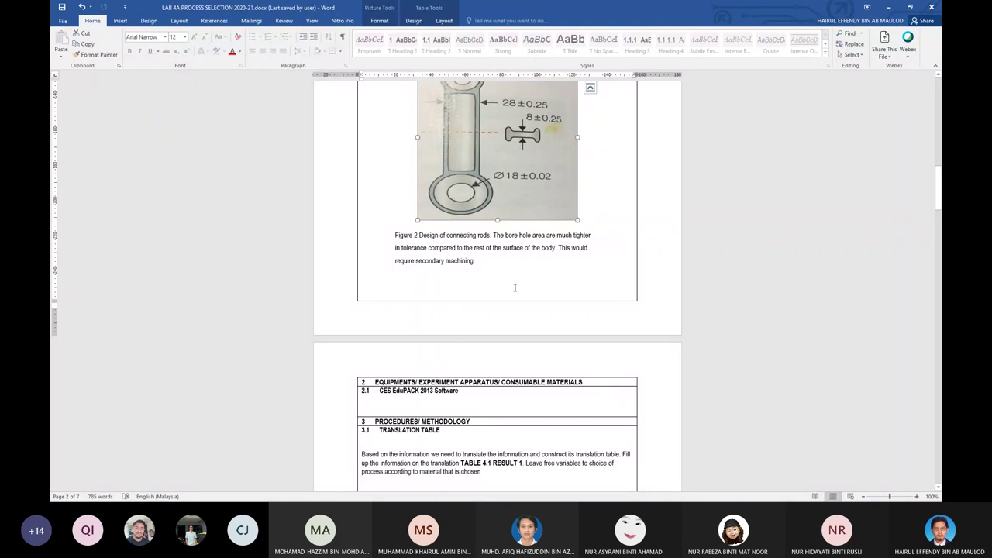
scroll(515, 295, down, 5)
scroll(515, 300, down, 3)
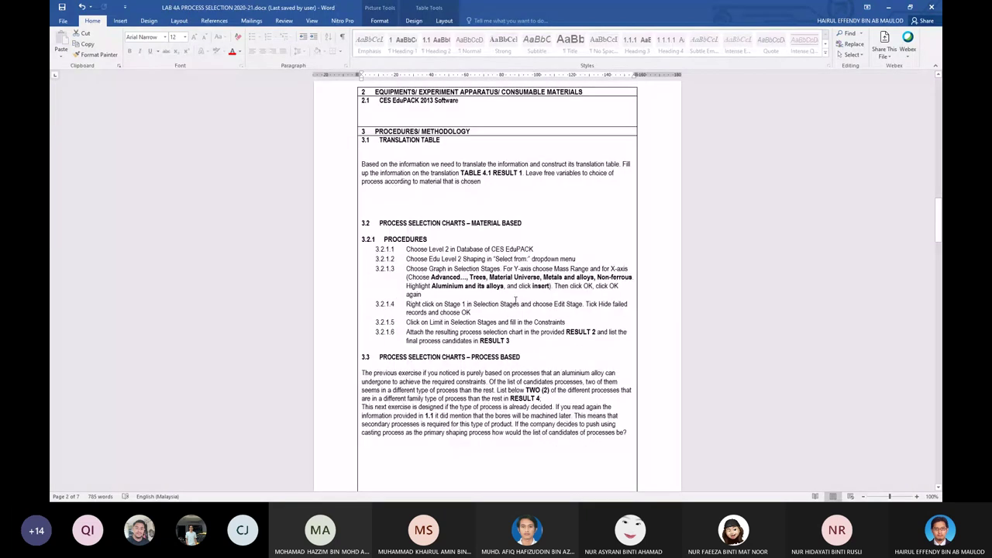
scroll(515, 300, up, 2)
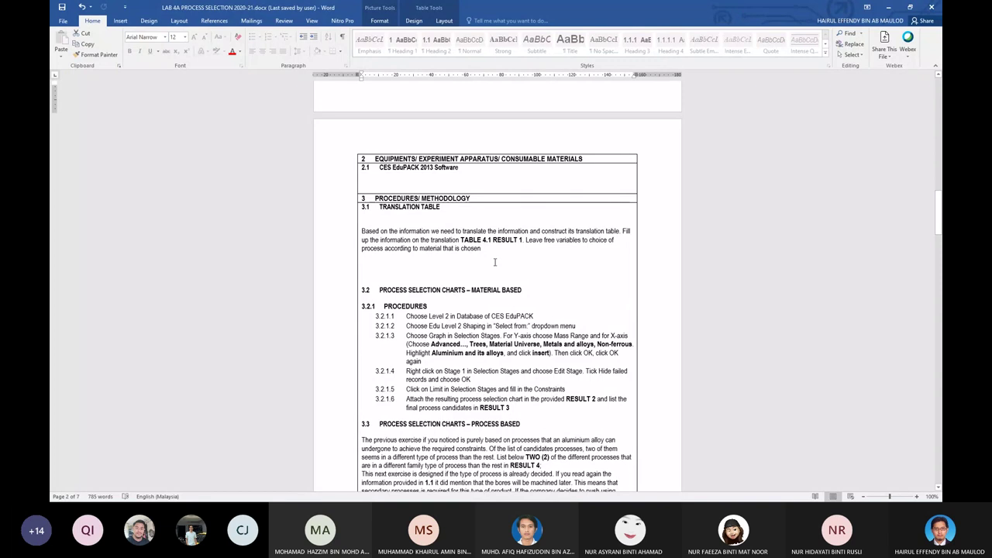
scroll(493, 265, down, 2)
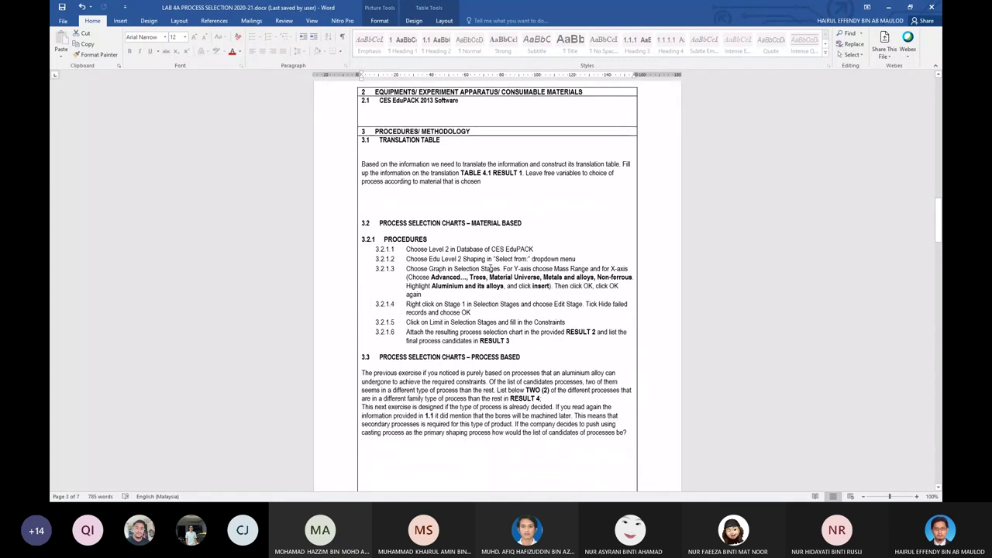
scroll(491, 268, down, 2)
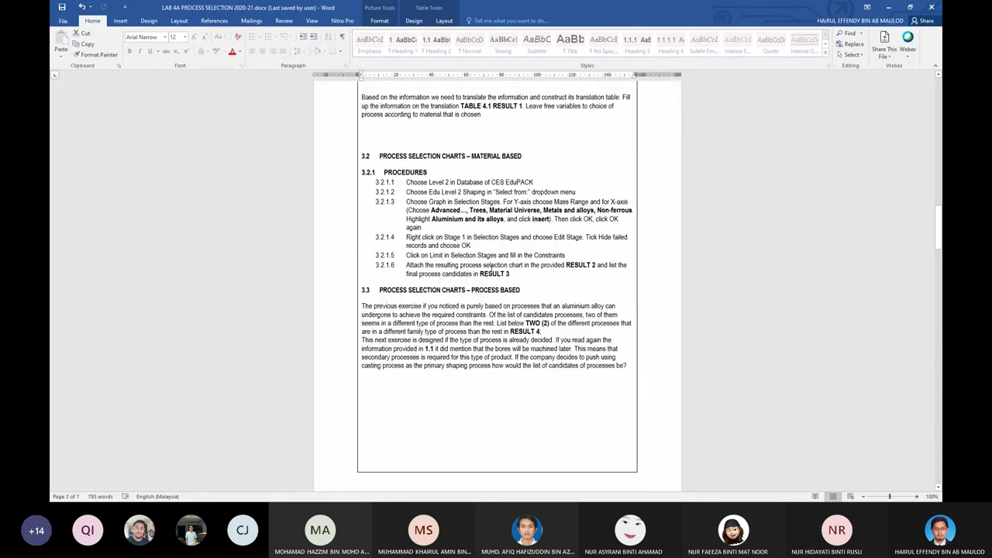
scroll(487, 310, down, 12)
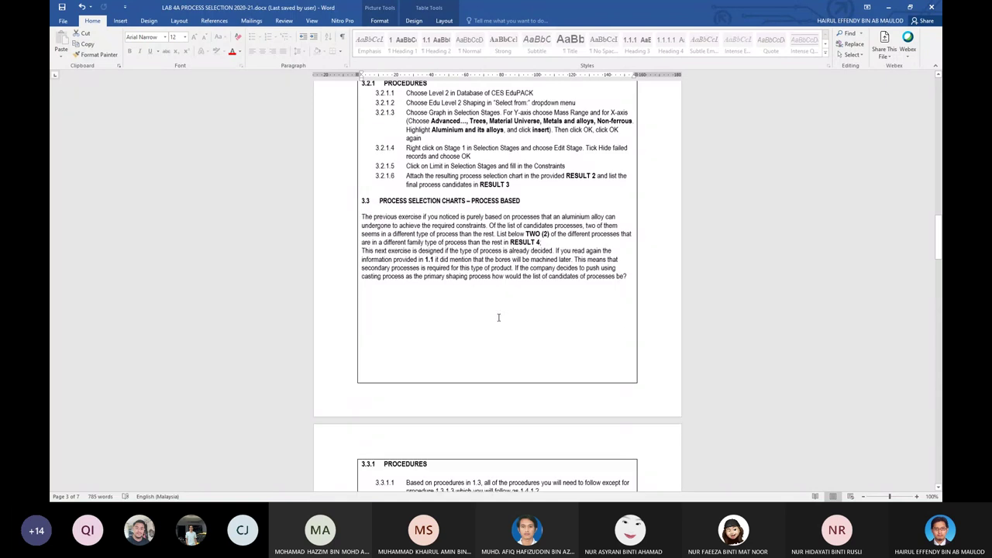
scroll(502, 317, down, 3)
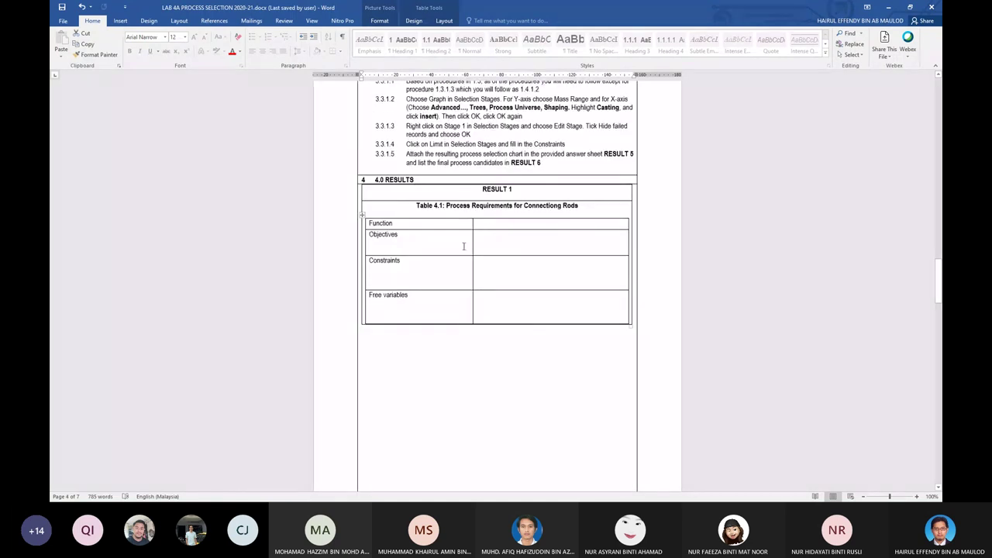
Enter 'Connecting rod' as the Function in Table 4.1.
click(505, 226)
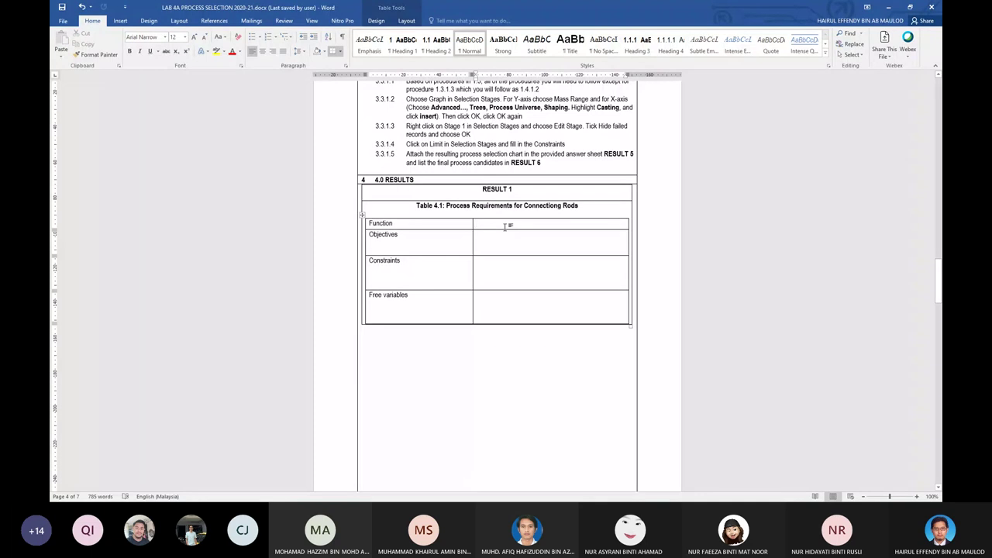
text(Co)
key(BackSpace)
key(BackSpace)
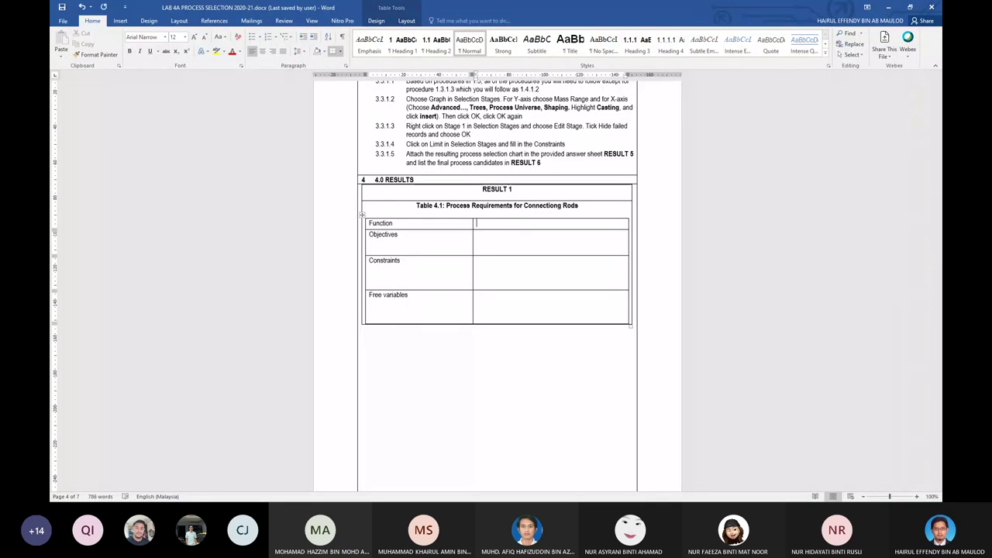
text(Connecting rod)
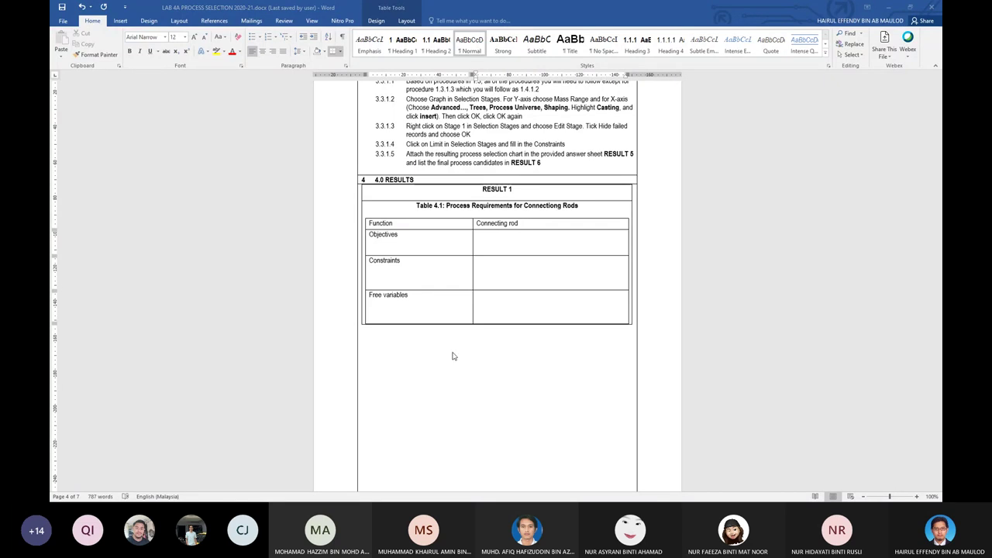
Enter 'Minimize cost' as the Objective and move on to the Constraints cell.
scroll(455, 355, down, 1)
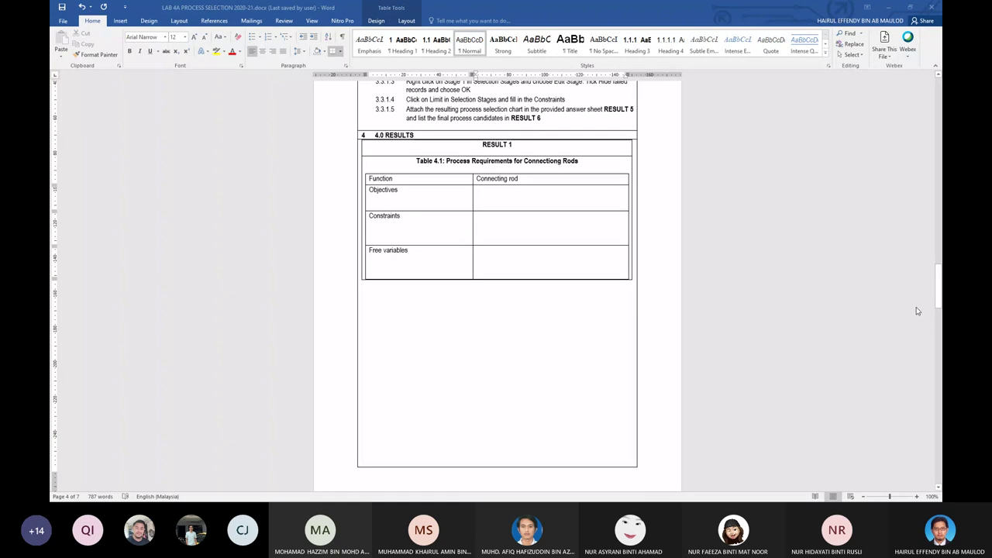
click(518, 191)
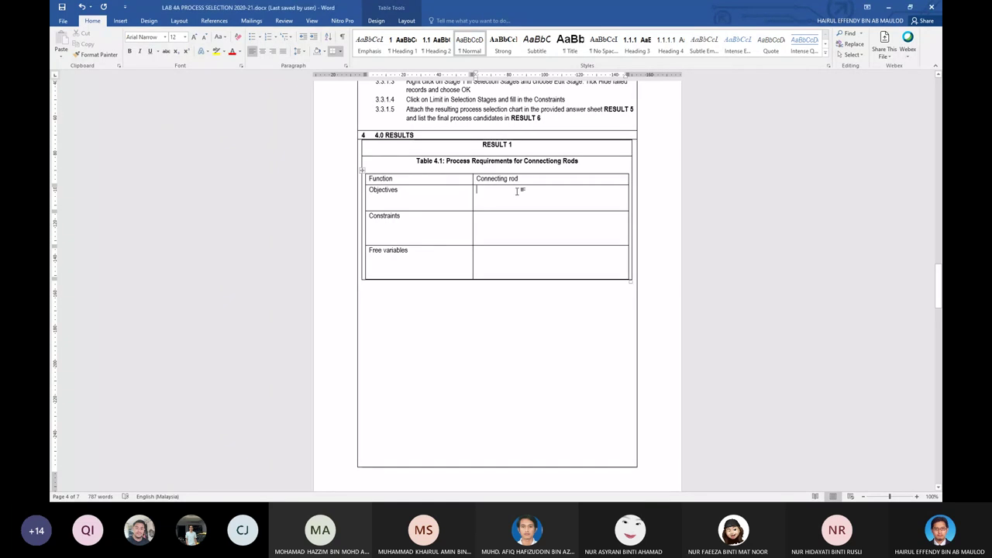
text(Minize)
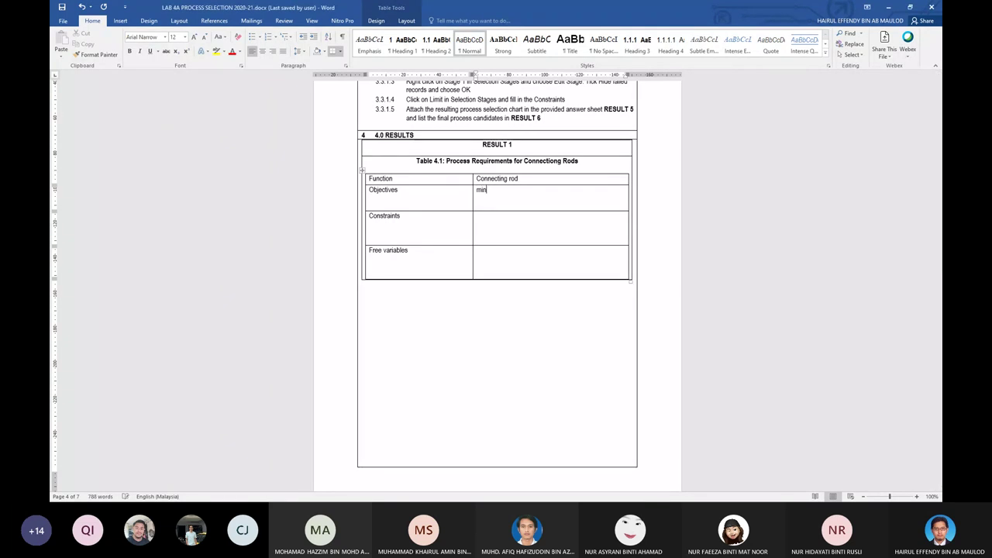
key(BackSpace)
key(BackSpace)
key(BackSpace)
text(mize cost)
key(Down)
scroll(545, 238, up, 5)
Highlight the key requirements in Theory 1.1: aluminium alloy, 3D solid shape, 300g, 8mm, not critical.
scroll(545, 238, up, 10)
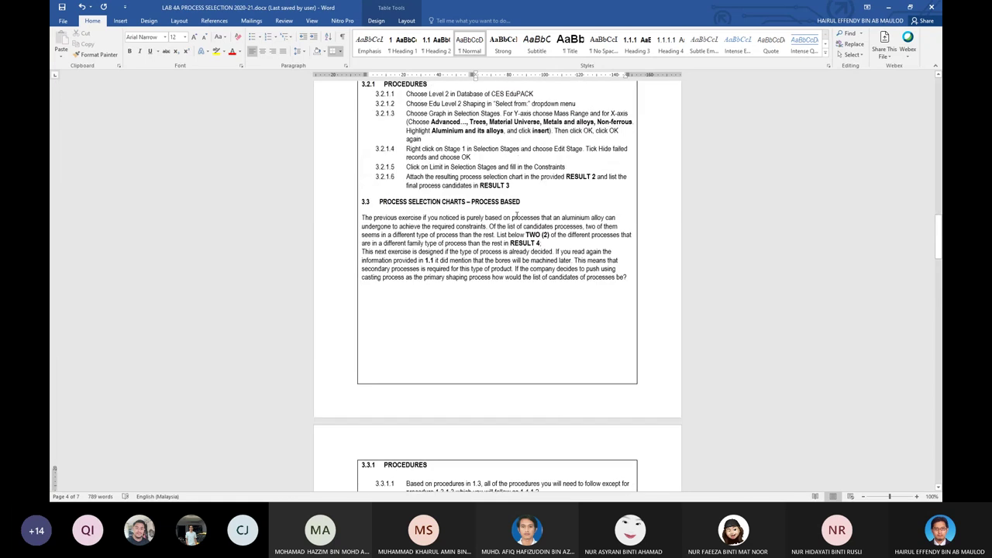
scroll(496, 215, up, 9)
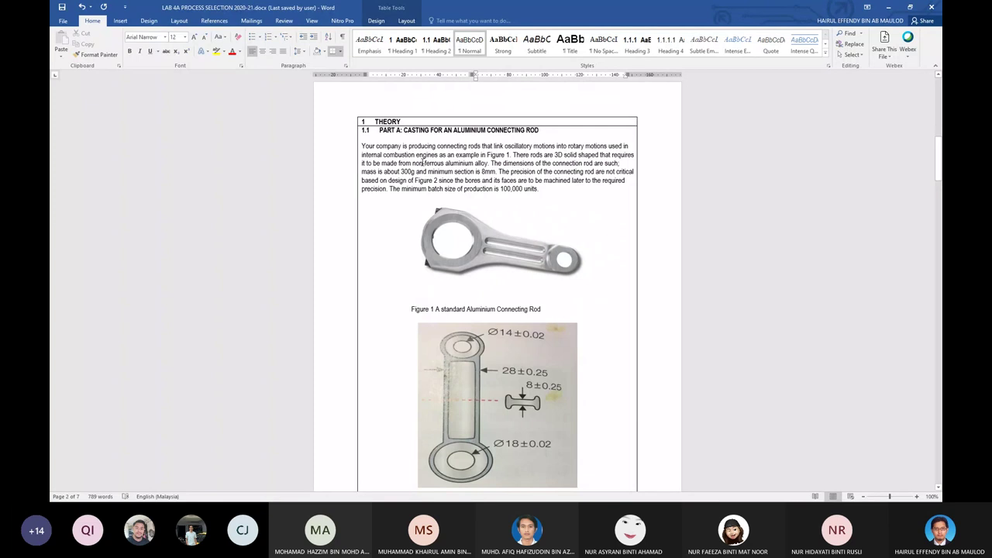
drag(423, 163, 489, 164)
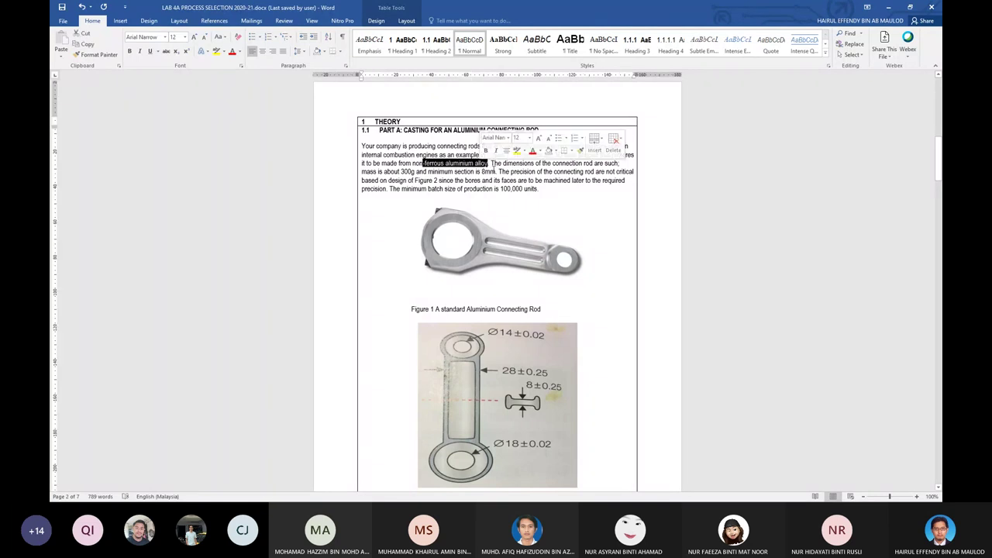
click(543, 174)
drag(556, 155, 581, 156)
click(428, 188)
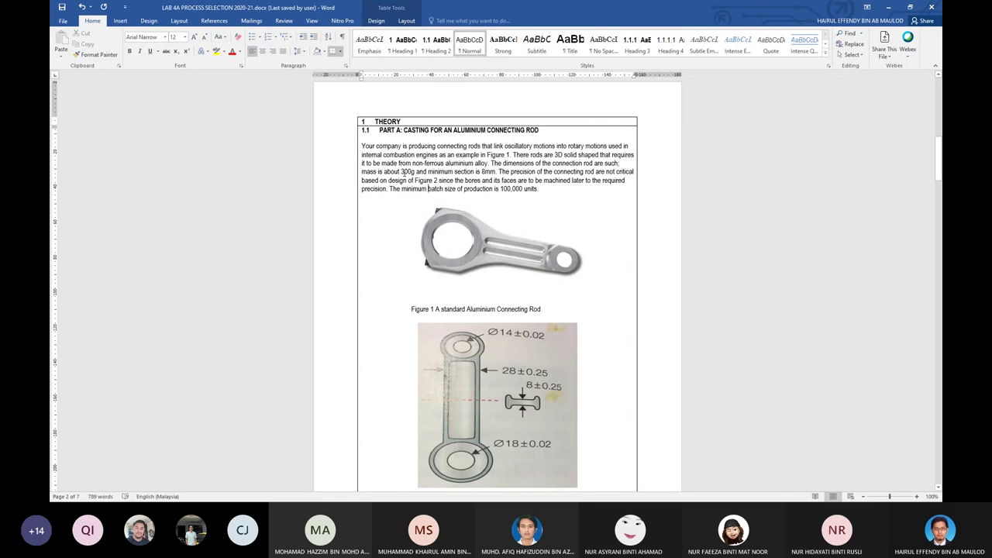
drag(402, 171, 419, 172)
click(482, 172)
drag(482, 171, 497, 172)
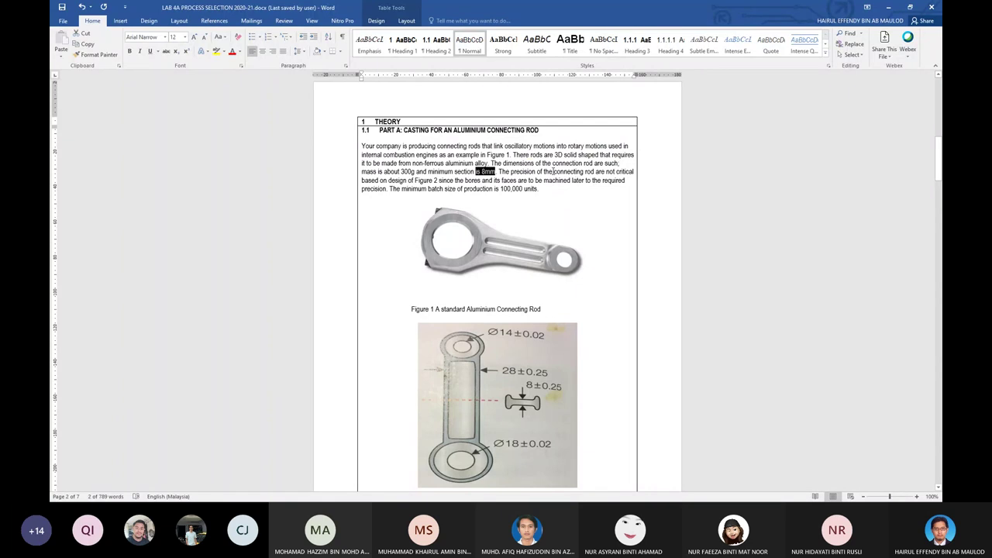
drag(607, 172, 636, 172)
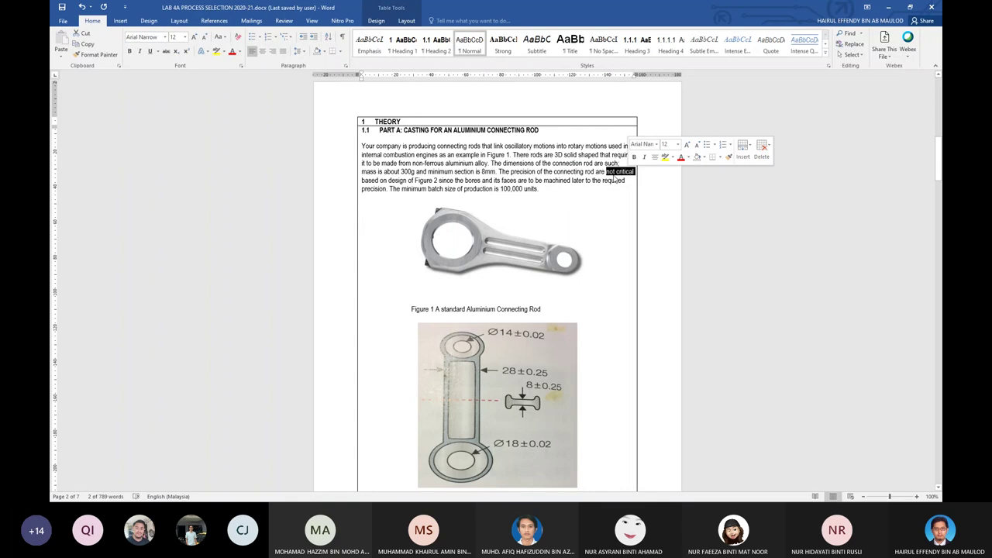
Check the connecting rod photo, then return down to Table 4.1.
click(526, 199)
click(544, 181)
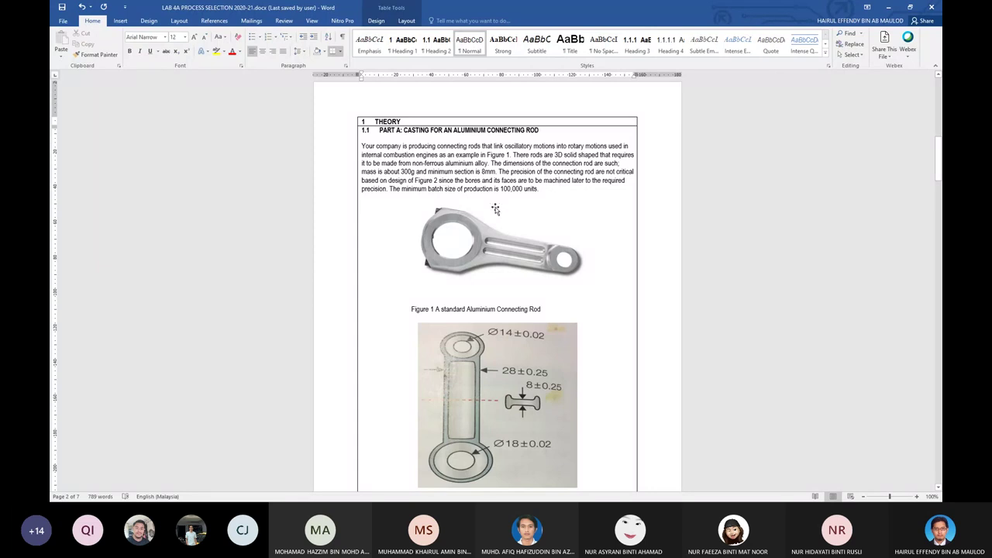
scroll(545, 235, down, 2)
scroll(544, 238, down, 20)
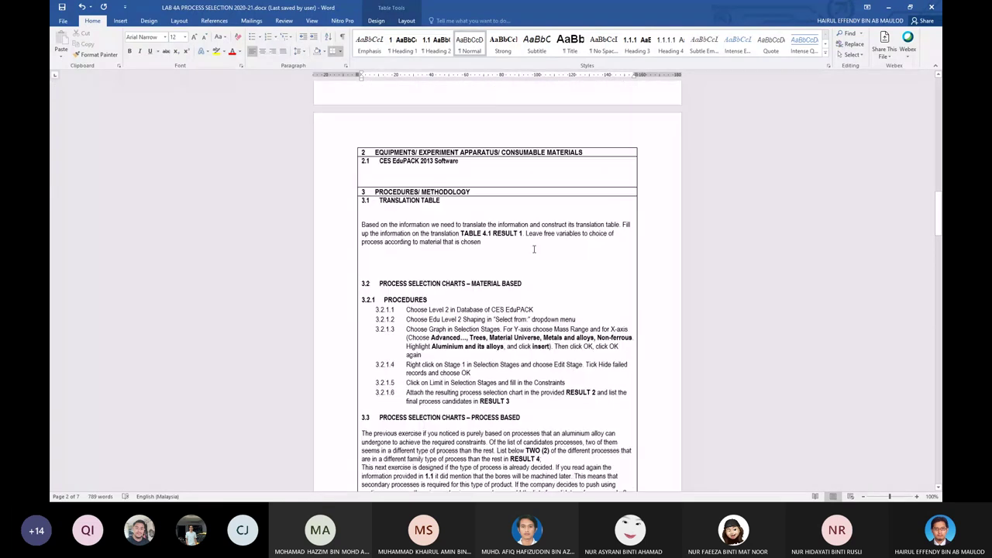
scroll(531, 250, down, 7)
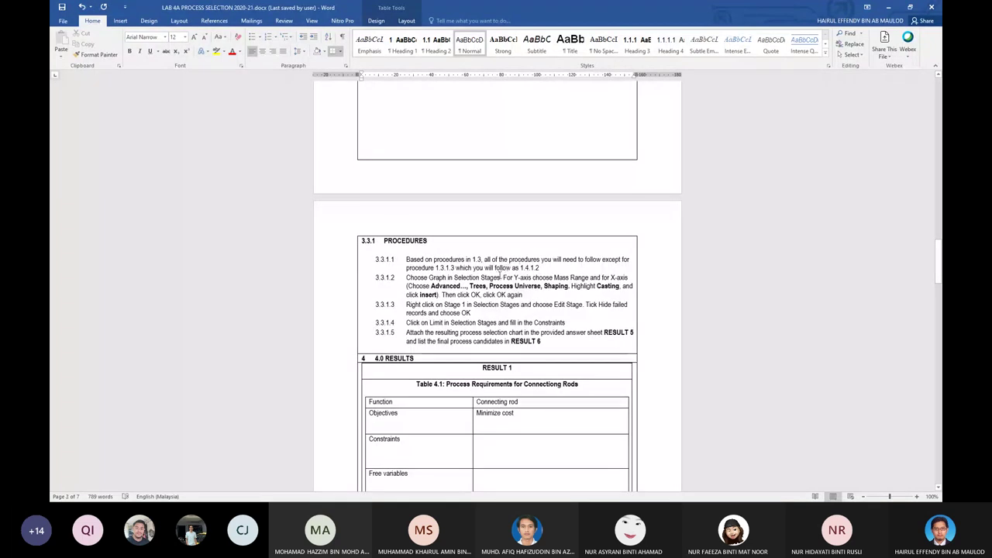
scroll(510, 333, down, 1)
Add 'Material: Aluminium' and 'Shape: 3D solid' as separate lines in the Constraints cell.
click(510, 396)
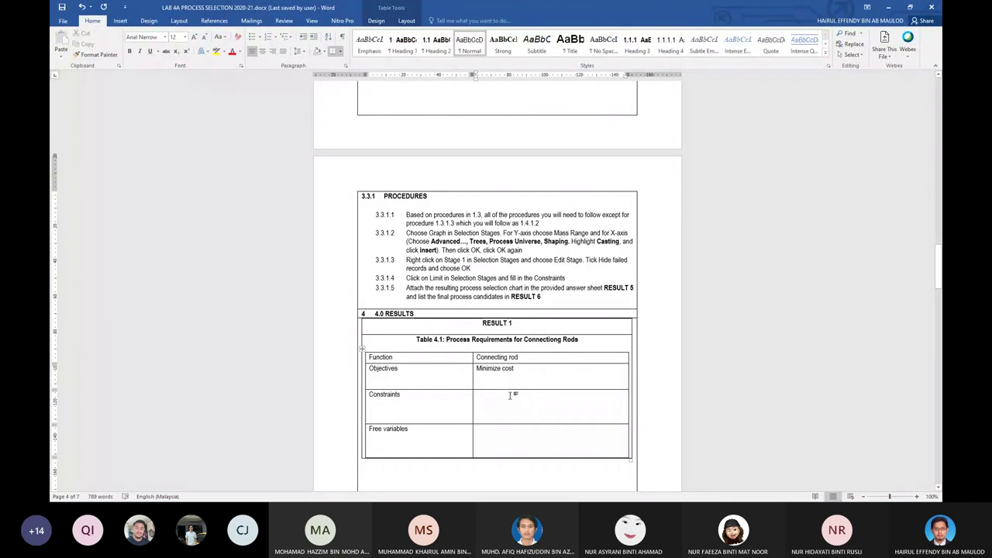
text(Material:)
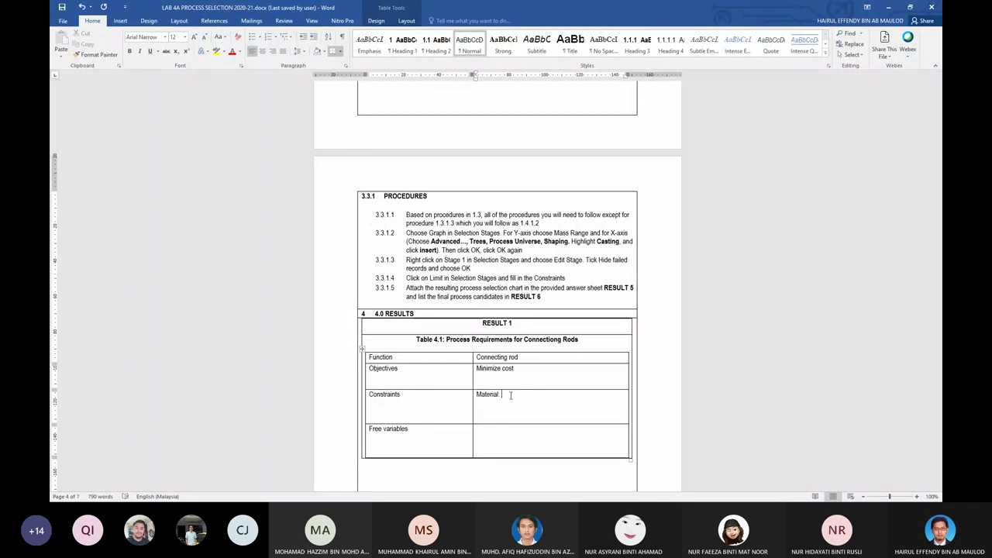
text( Aluminiu)
text(m)
key(Return)
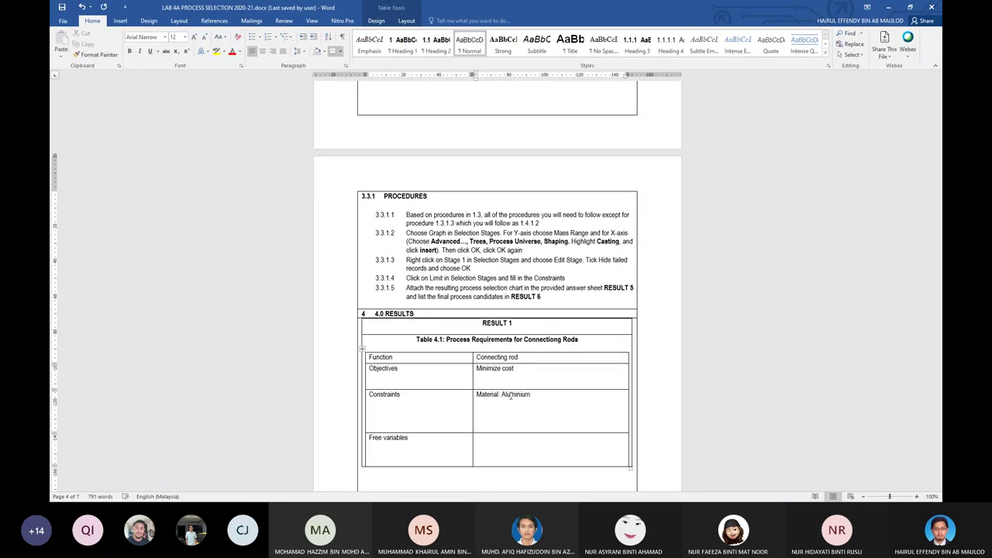
text(Shape: 3D solid)
key(Return)
key(Delete)
key(Delete)
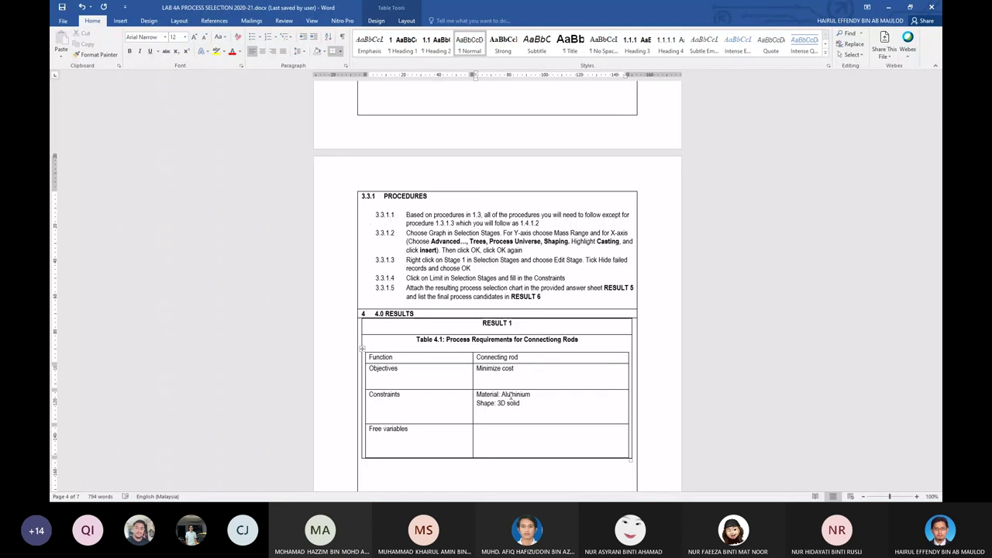
Add the lines 'Mass: ~300g', 'Minimum section: 8mm' and 'Tolerance' to the Constraints cell.
text(Mass: ~300g)
key(Return)
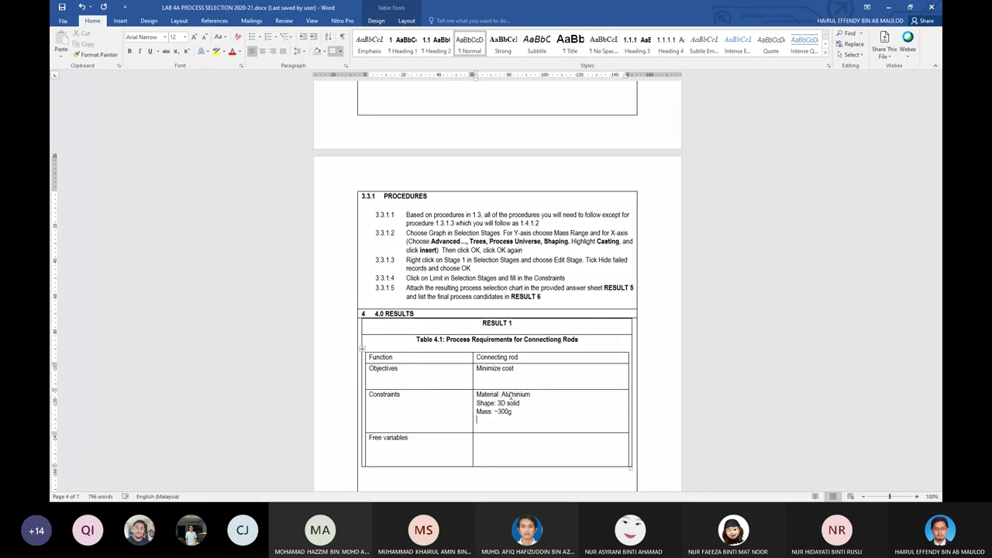
text(Minimum section: 8mm)
key(Return)
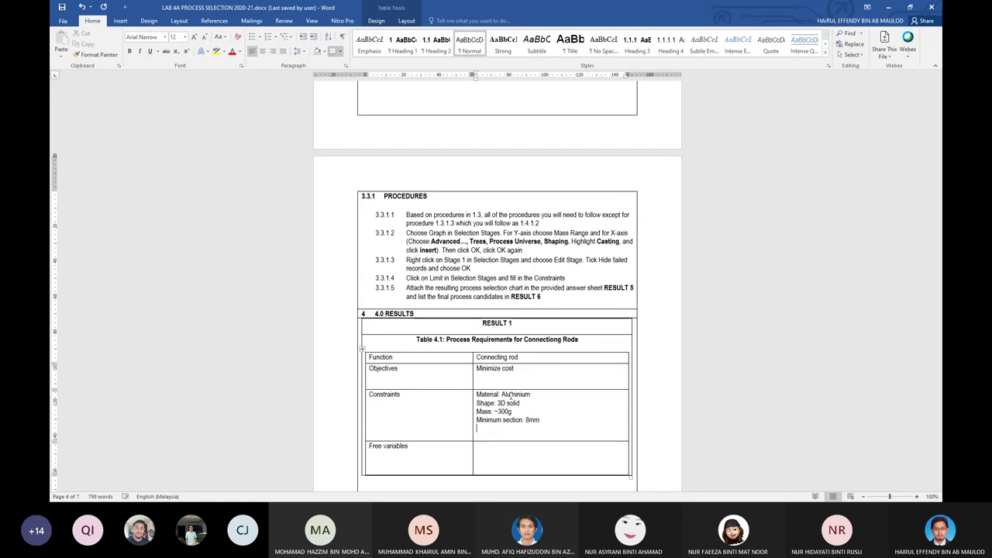
text(Toler)
text(amce)
key(BackSpace)
key(BackSpace)
text(nce)
key(BackSpace)
key(BackSpace)
key(BackSpace)
key(BackSpace)
text(nce)
scroll(496, 365, up, 10)
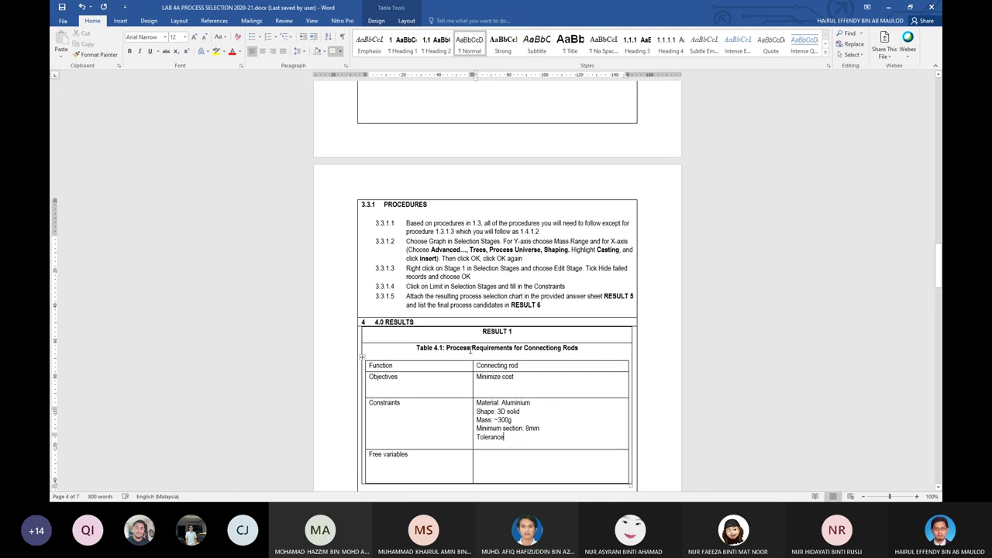
scroll(457, 330, up, 5)
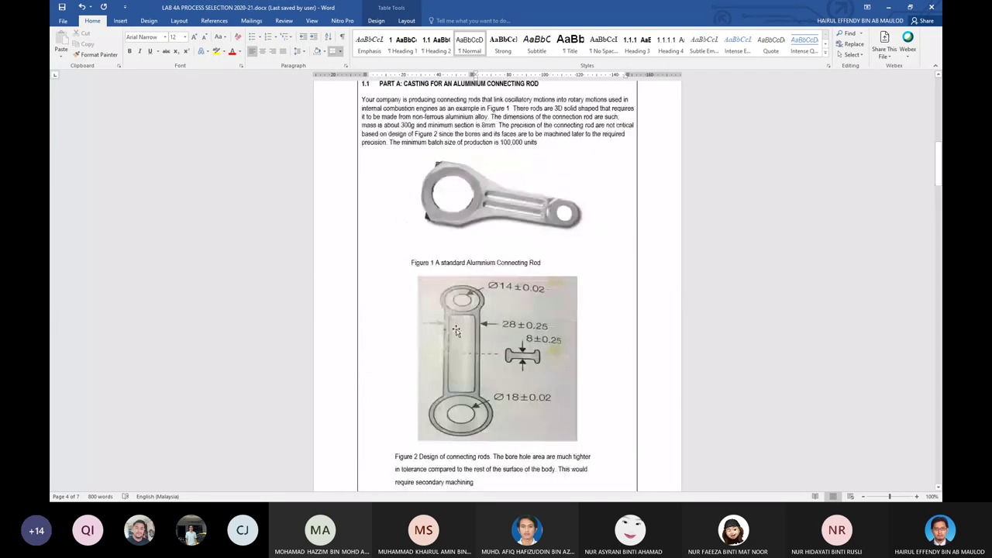
scroll(480, 329, down, 3)
scroll(515, 329, up, 2)
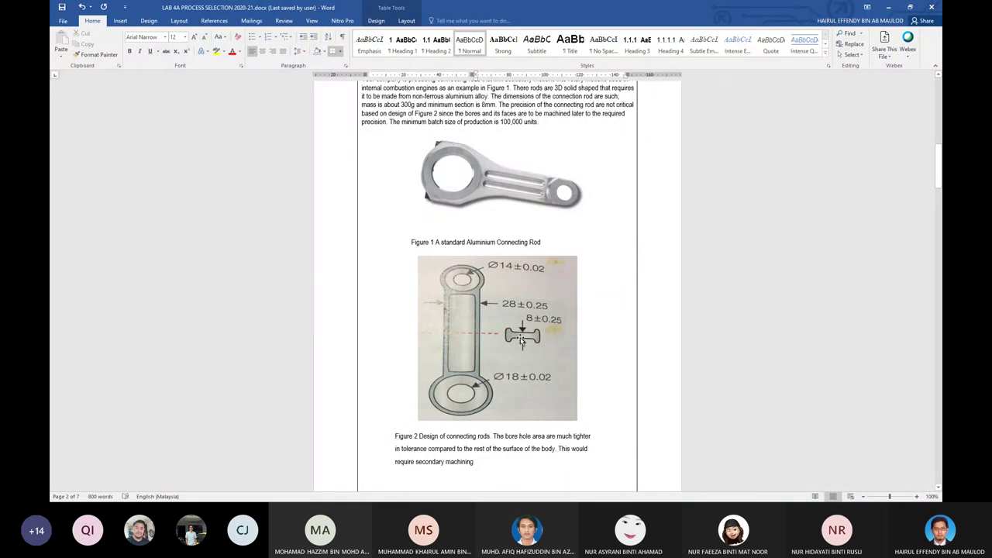
scroll(498, 335, down, 2)
scroll(497, 335, down, 20)
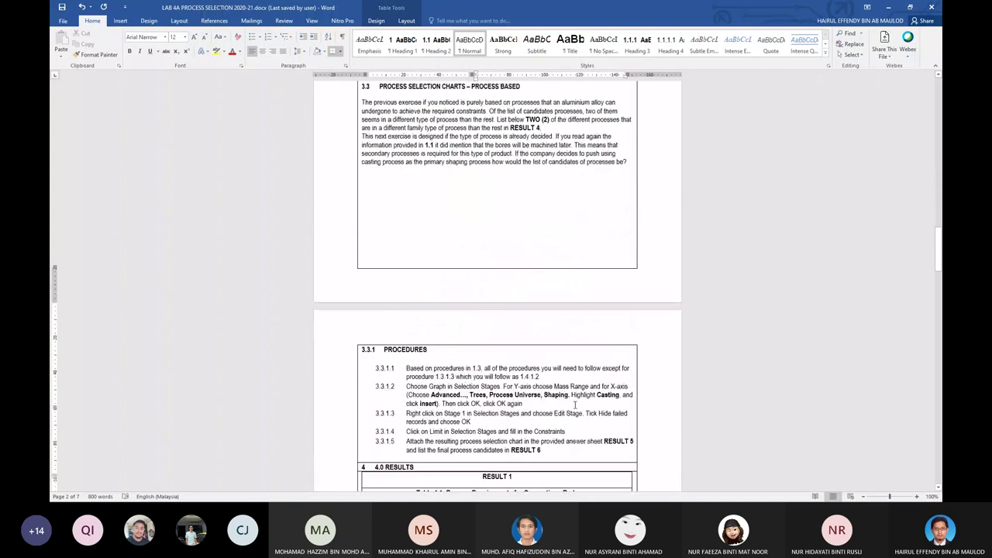
scroll(571, 399, down, 4)
scroll(566, 388, up, 13)
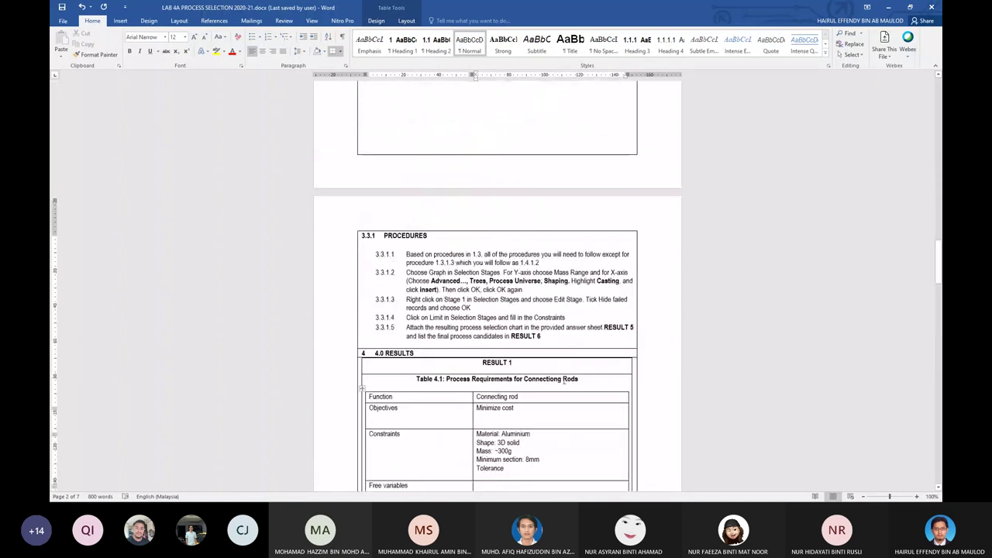
scroll(563, 379, up, 15)
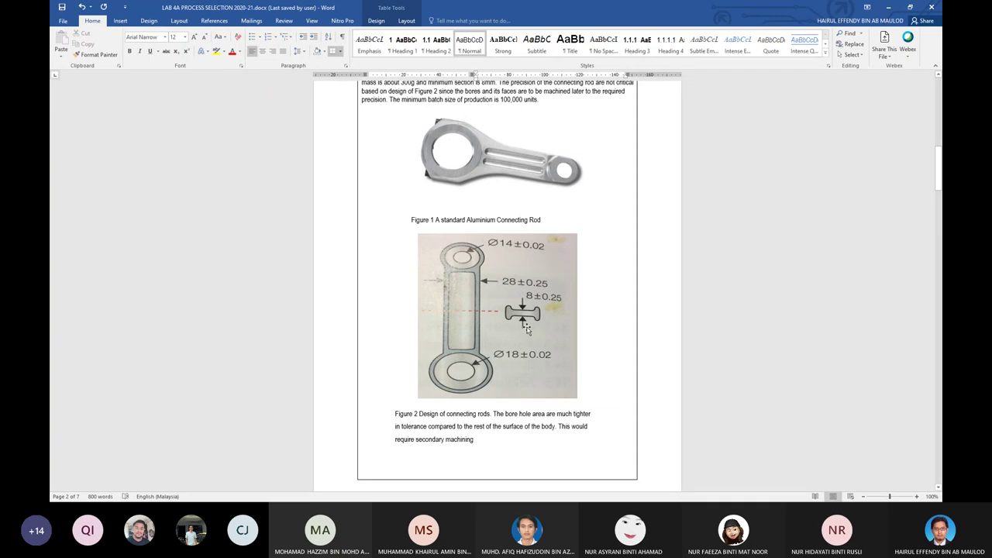
scroll(525, 329, down, 10)
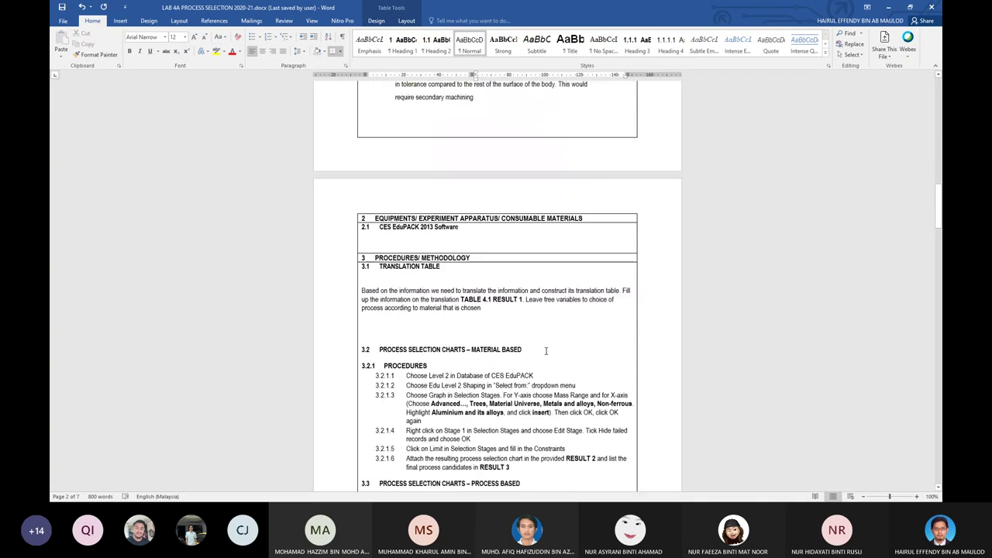
scroll(543, 353, down, 10)
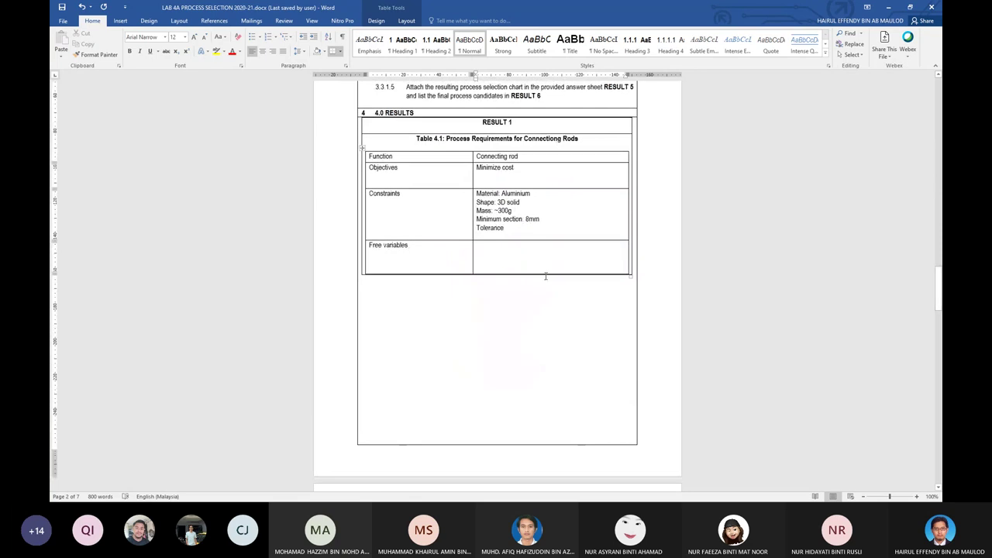
Complete the line as 'Tolerance: 0.5mm (surfaces)' and add 'Roughness not critical' below it.
text(: )
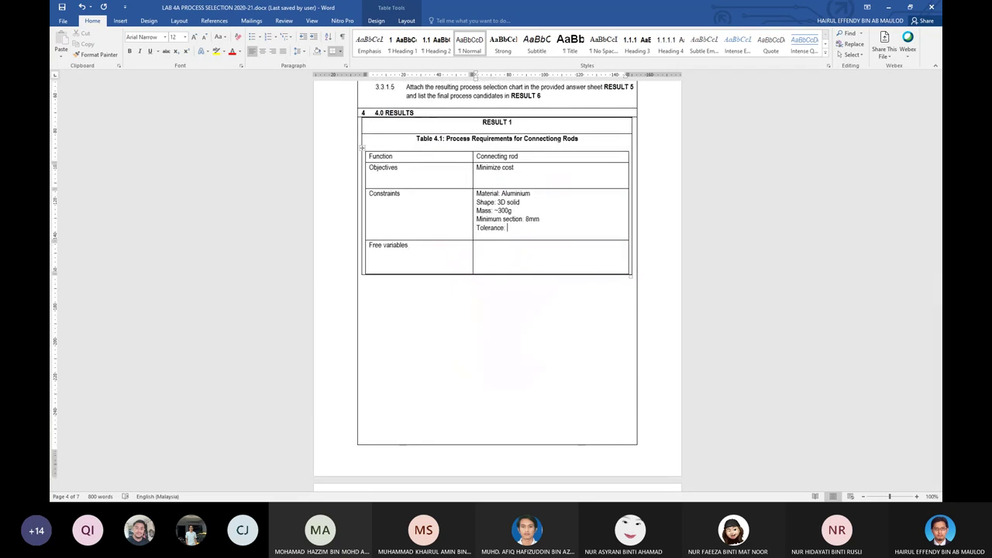
text(0.5mm)
key(BackSpace)
key(BackSpace)
text(mm)
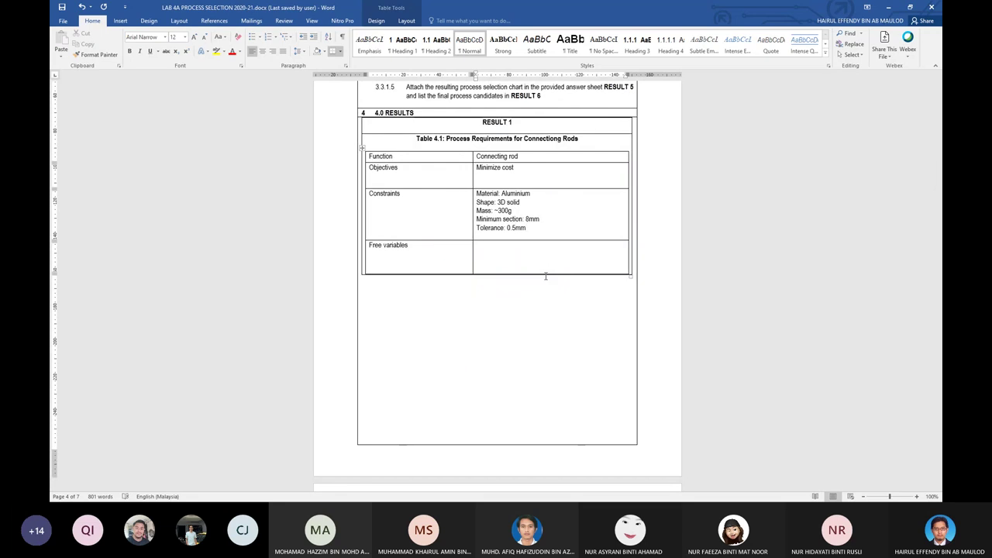
text( (surfaces))
key(Return)
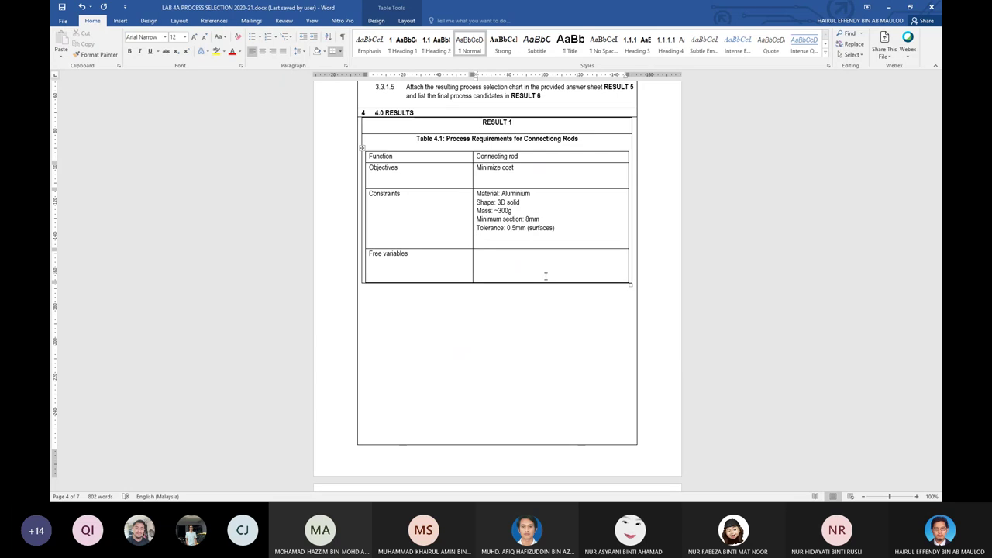
text(Roughness not critical)
key(Return)
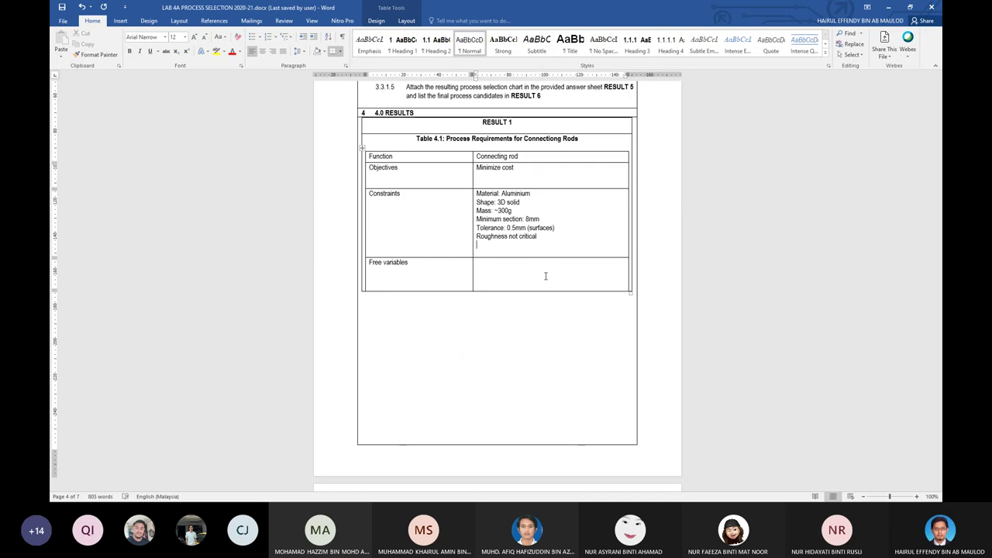
Add 'Batch size: 100,000 units' and enter 'Choice of process' as the Free variables.
text(Batch size)
key(BackSpace)
text(: 100)
text(,000)
text( units)
text(Choice )
text(of proces)
text(s)
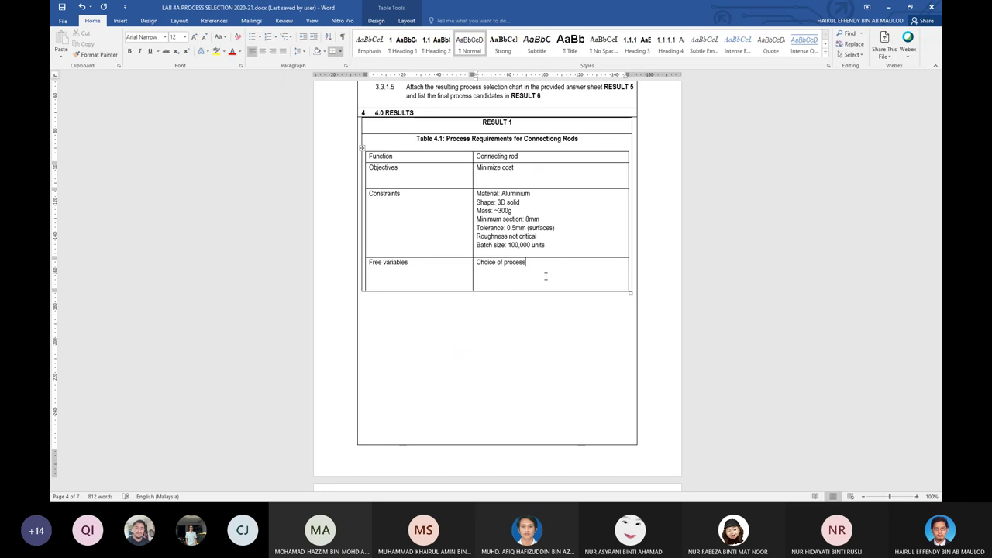
scroll(574, 171, down, 4)
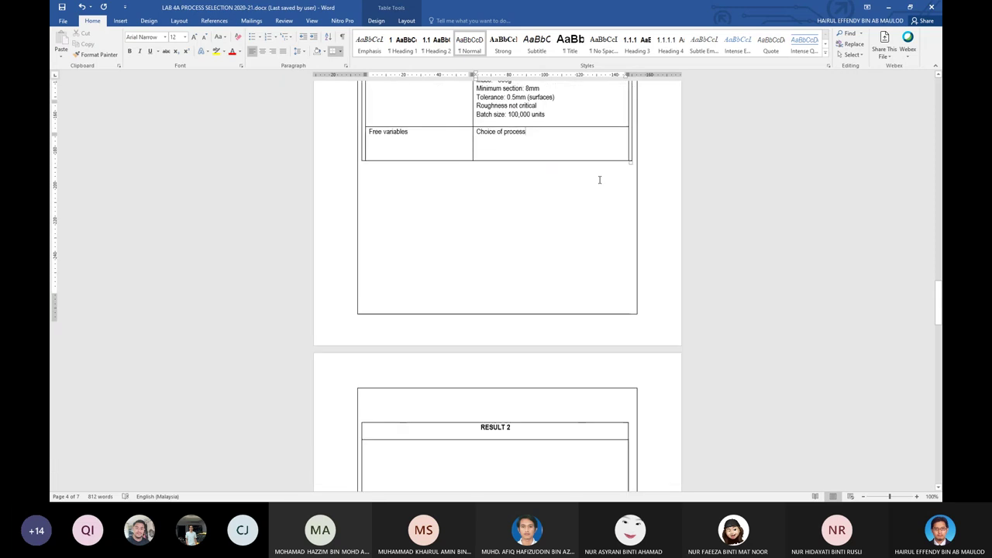
Move the cursor below the finished Table 4.1 and bring CES EduPack 2013 to the front.
click(523, 192)
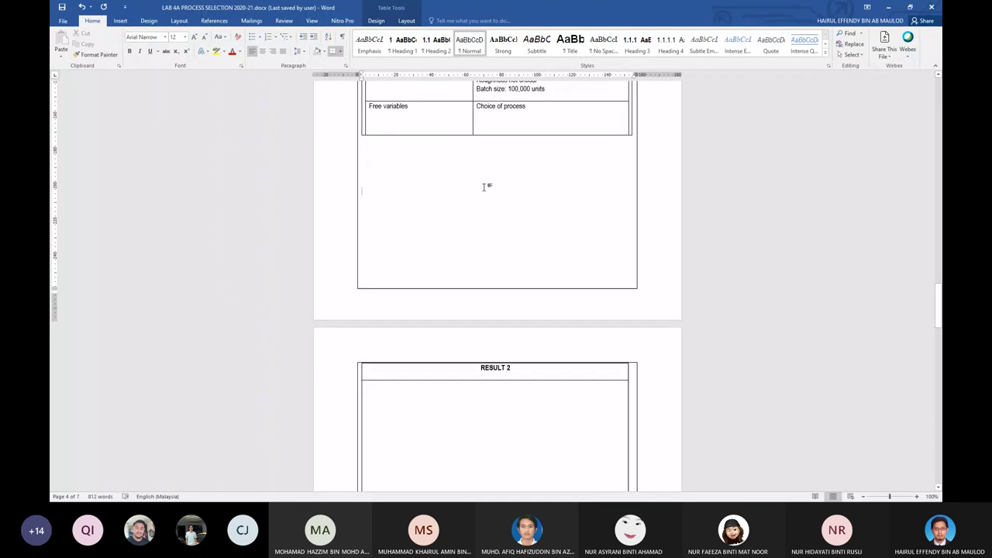
scroll(473, 163, down, 2)
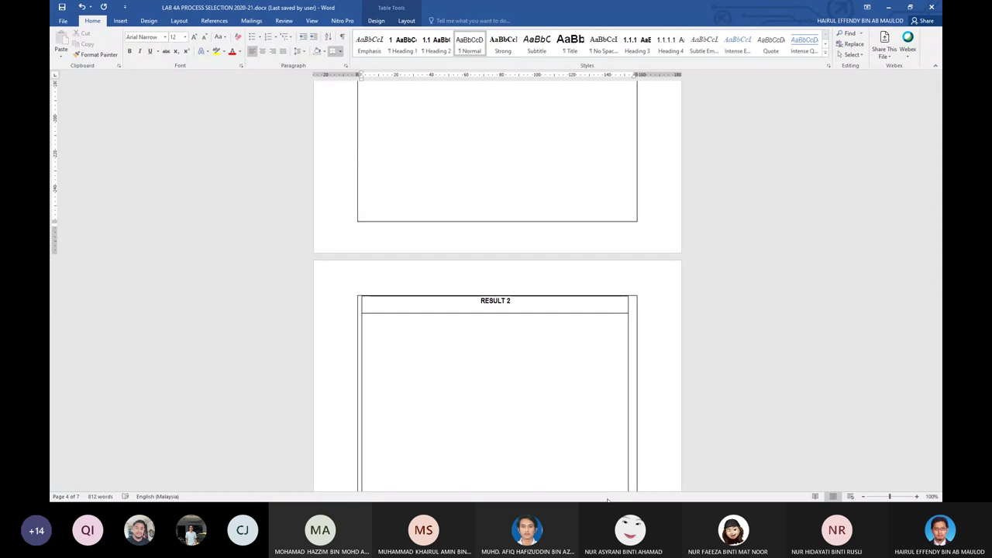
scroll(547, 290, up, 8)
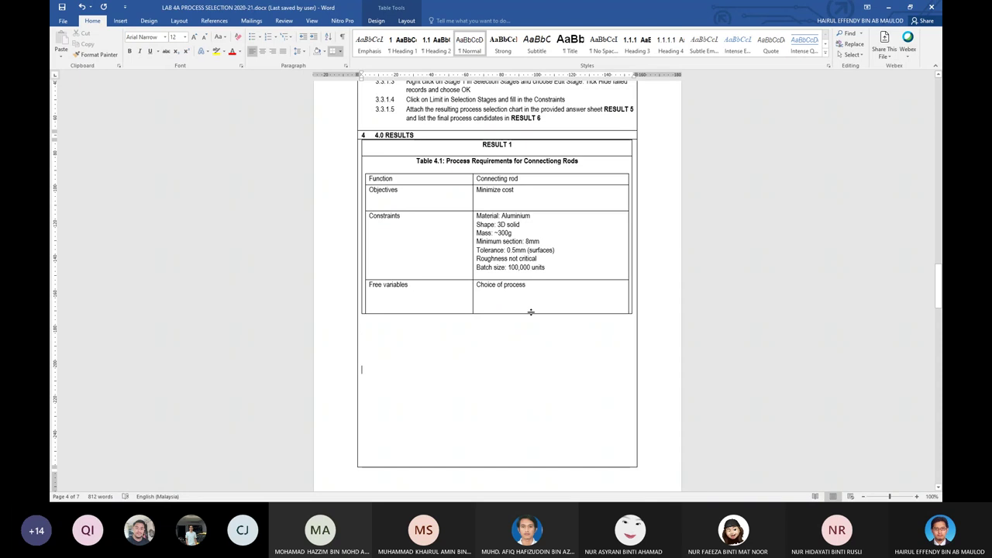
key(alt)
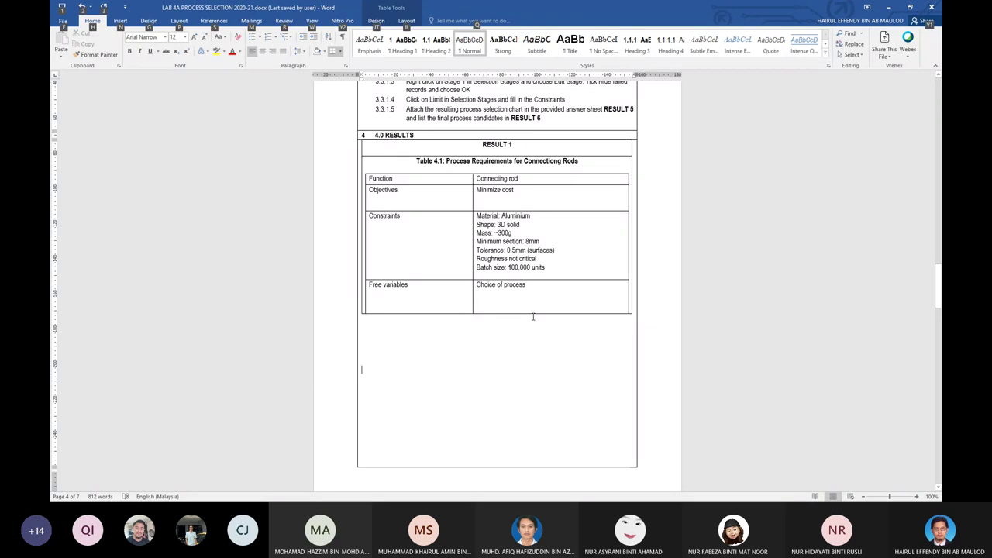
key(alt+Tab)
click(572, 232)
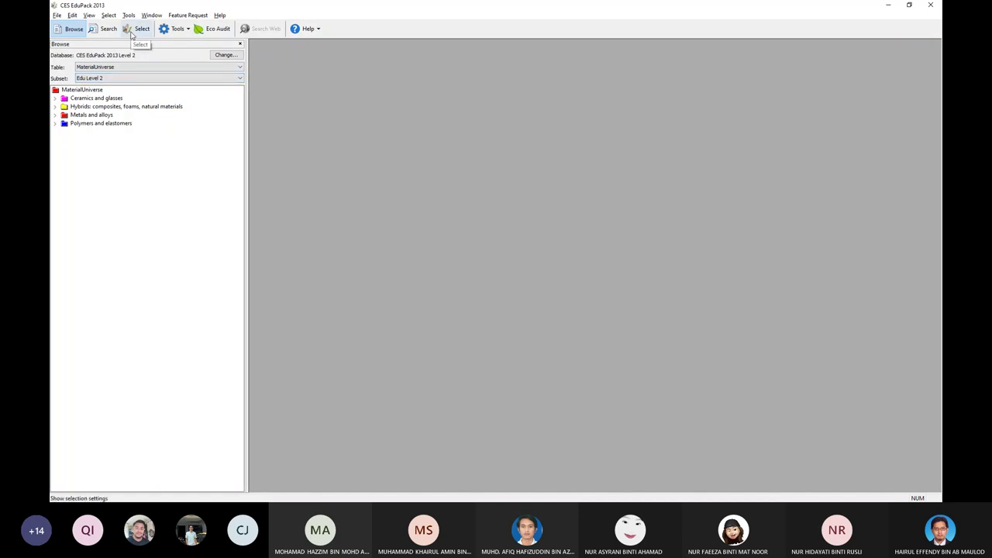
Keep the Edu Level 2 subset and start a selection from ProcessUniverse: Edu Level 2 Shaping.
click(113, 79)
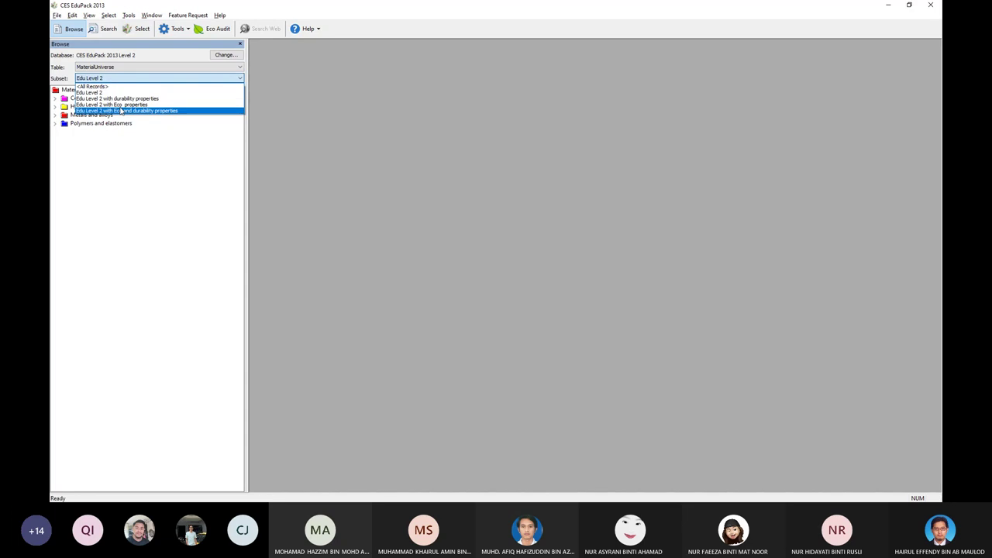
click(120, 92)
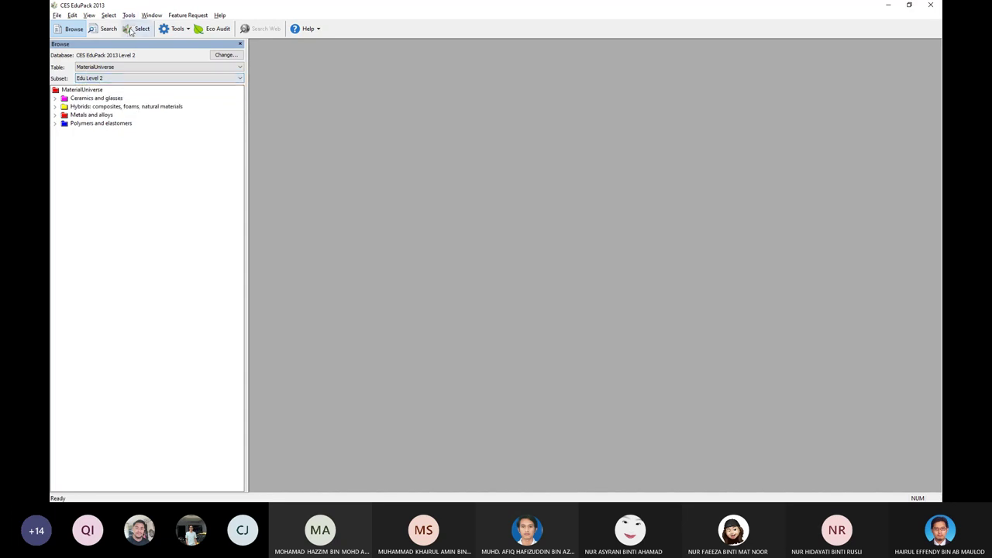
click(135, 31)
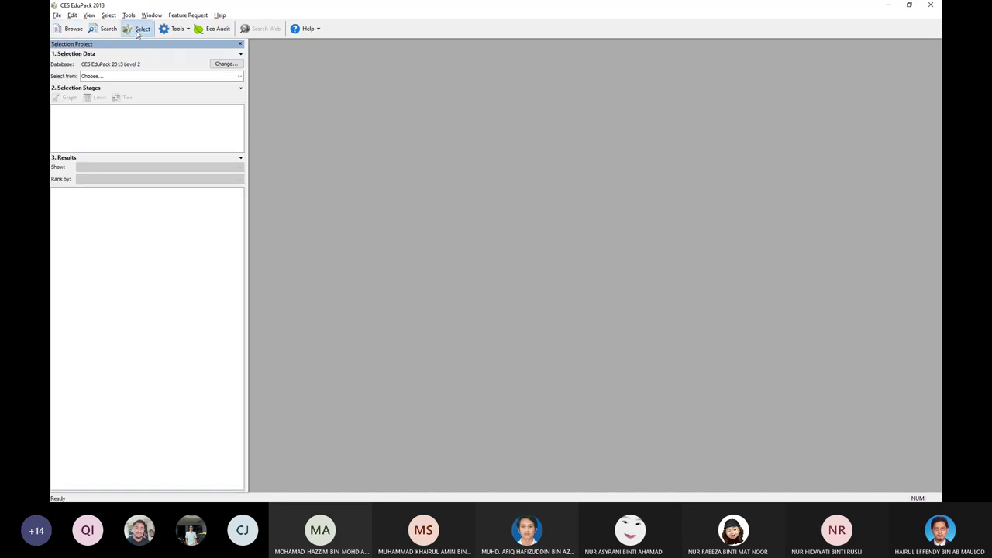
click(140, 78)
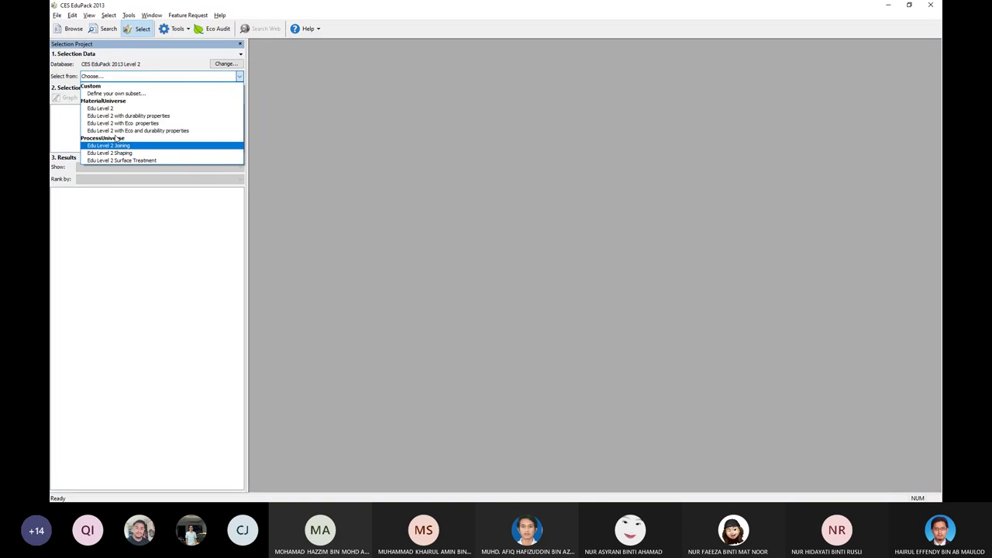
click(125, 154)
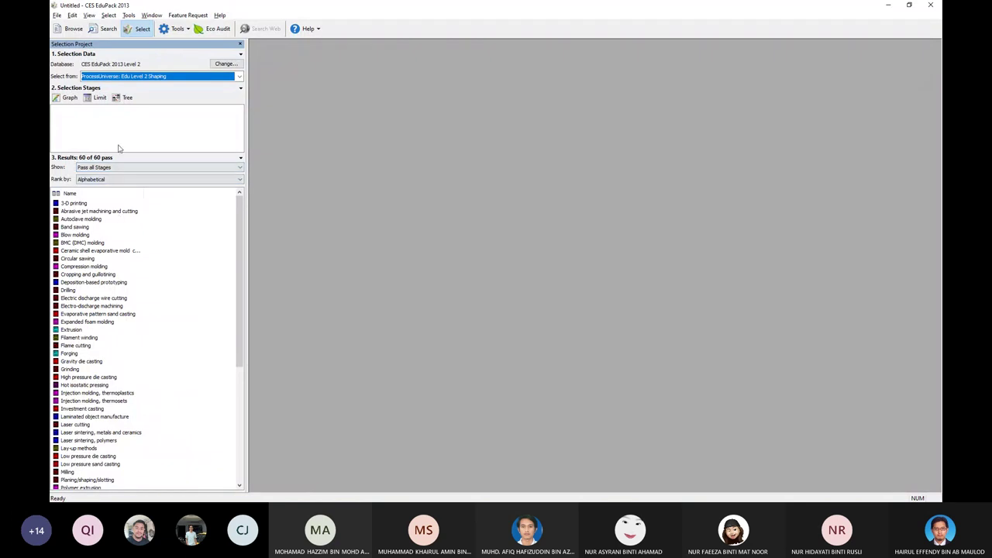
scroll(163, 294, down, 5)
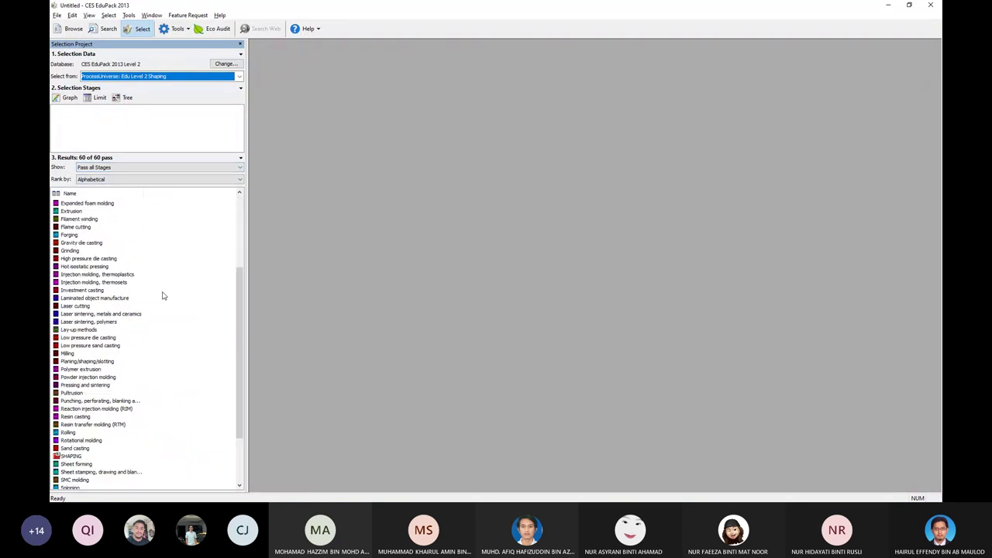
scroll(163, 295, up, 5)
scroll(109, 256, down, 4)
scroll(127, 301, up, 4)
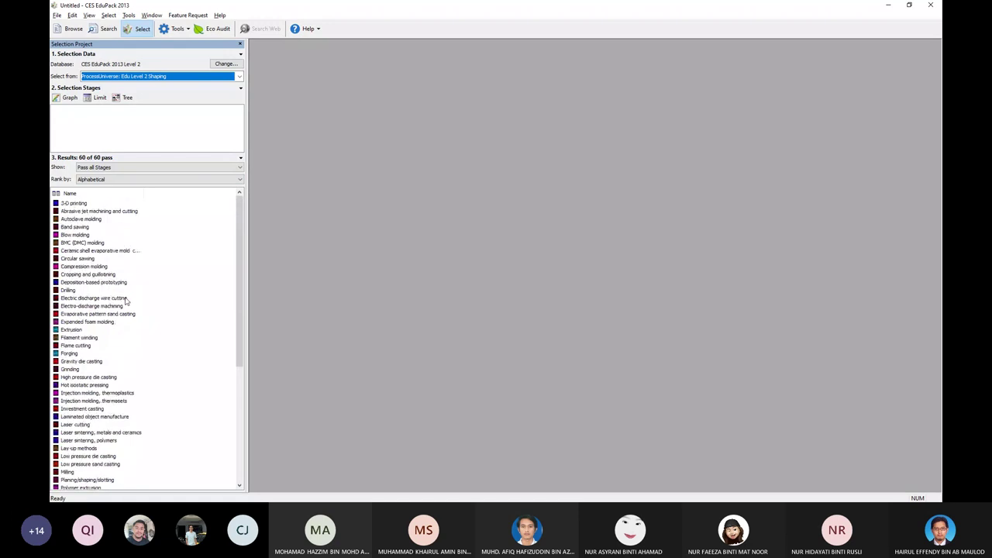
click(224, 64)
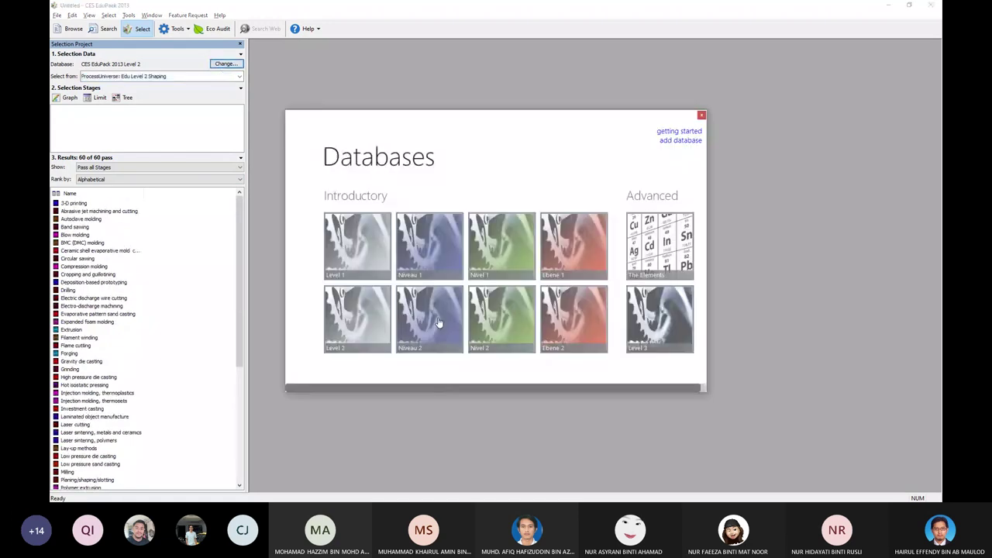
click(667, 322)
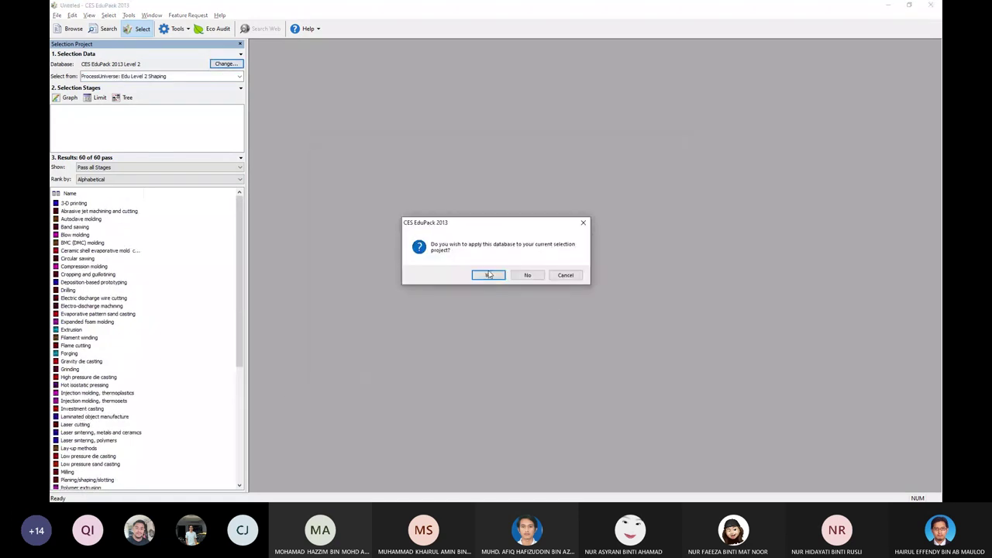
click(489, 274)
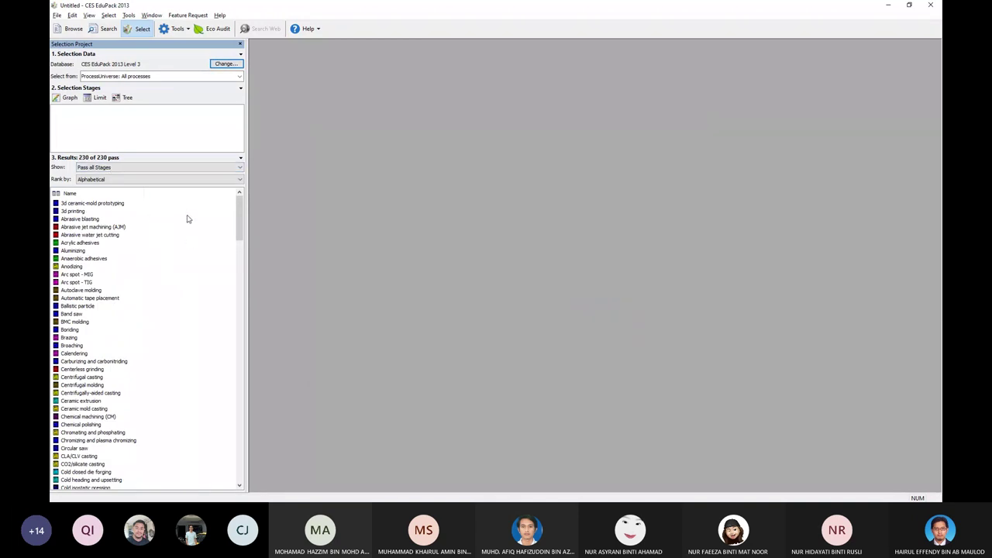
click(240, 69)
click(325, 301)
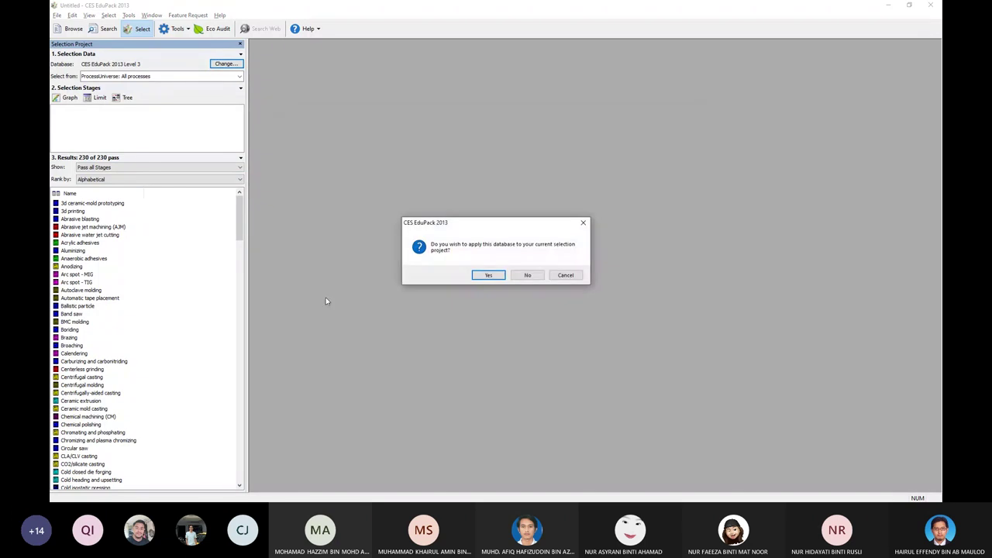
click(489, 276)
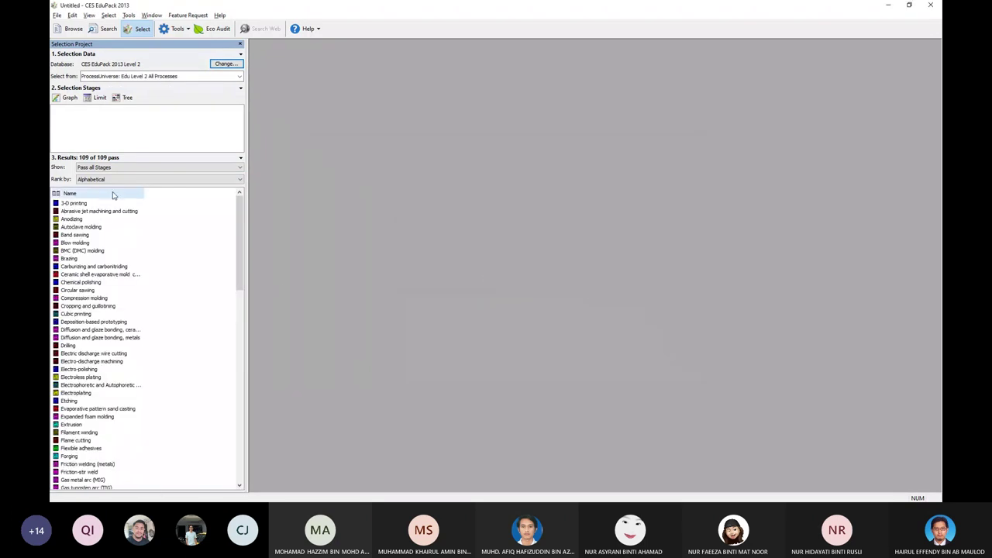
scroll(140, 237, down, 5)
scroll(155, 233, up, 5)
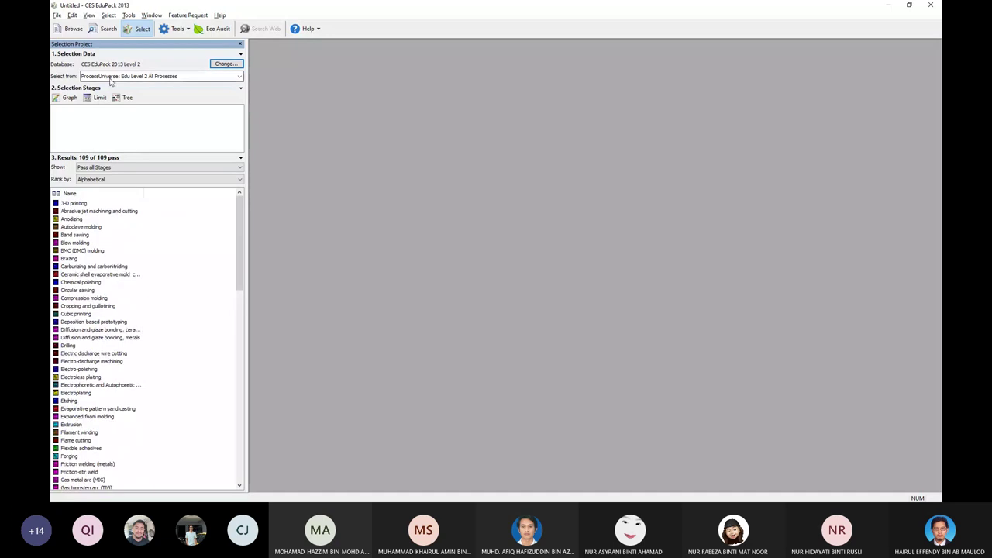
click(155, 76)
click(150, 152)
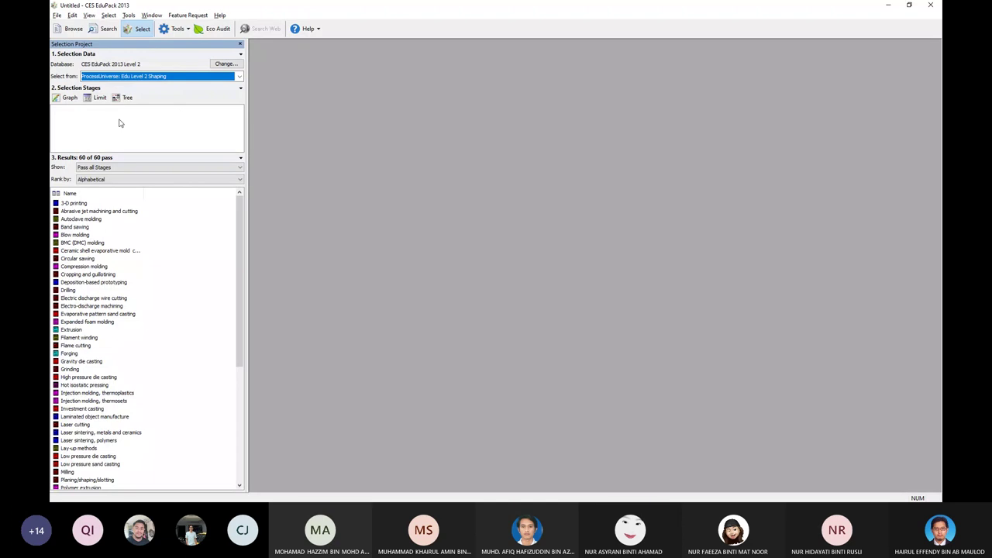
Create a graph stage with Physical attributes: Mass range on the Y axis.
click(69, 98)
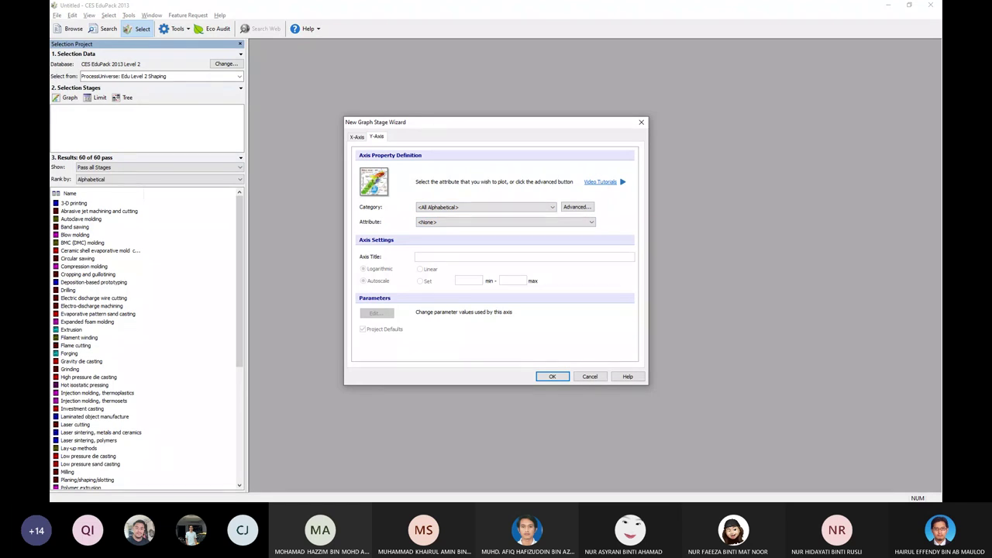
click(519, 211)
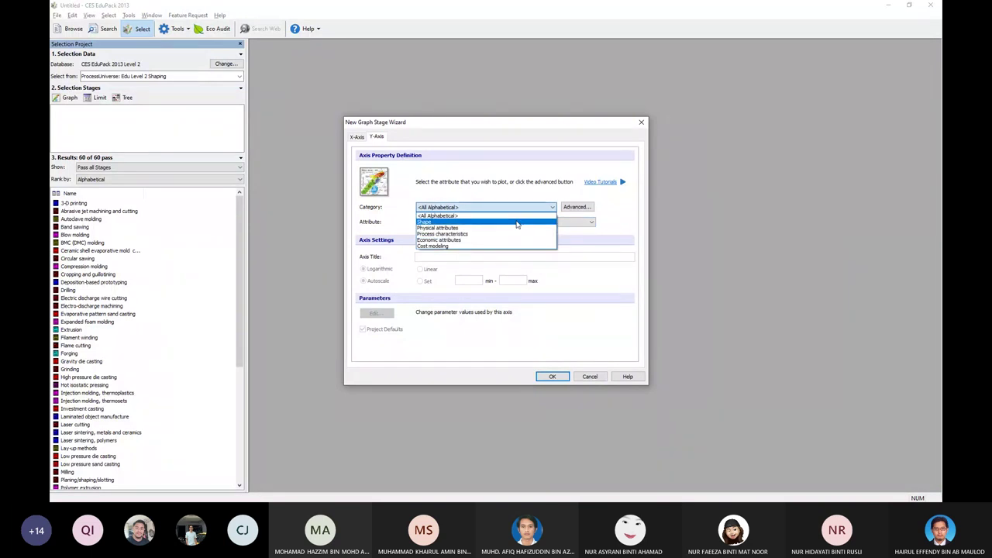
click(517, 228)
click(517, 224)
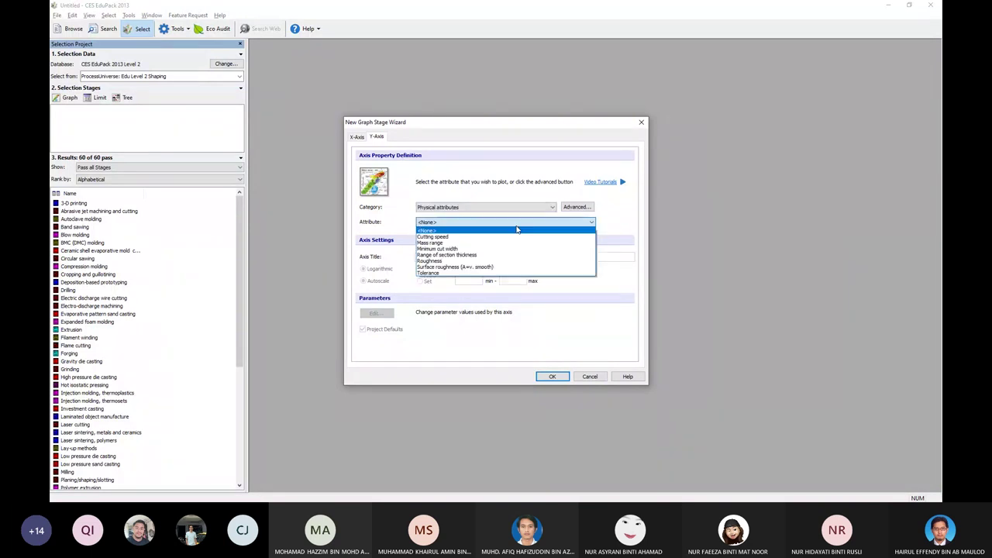
click(514, 242)
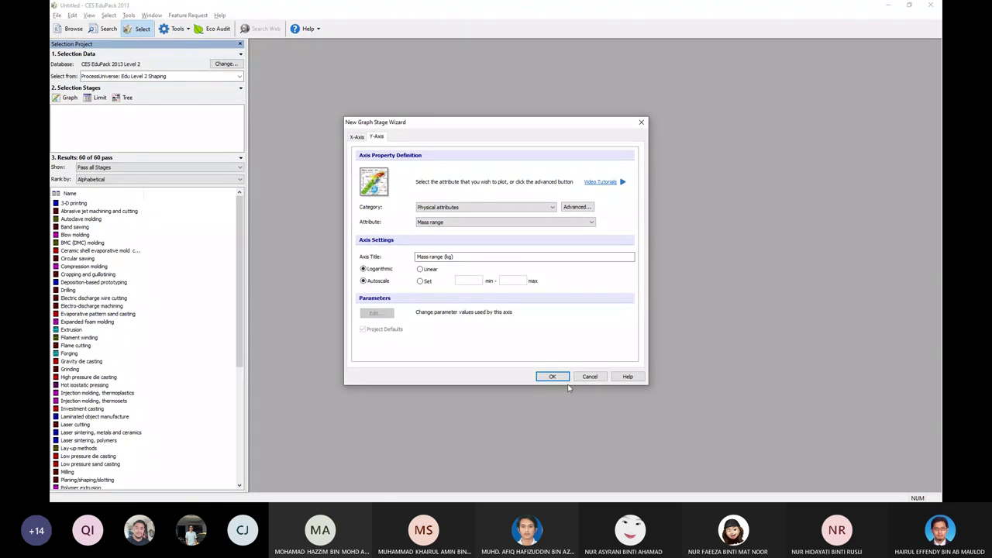
click(357, 138)
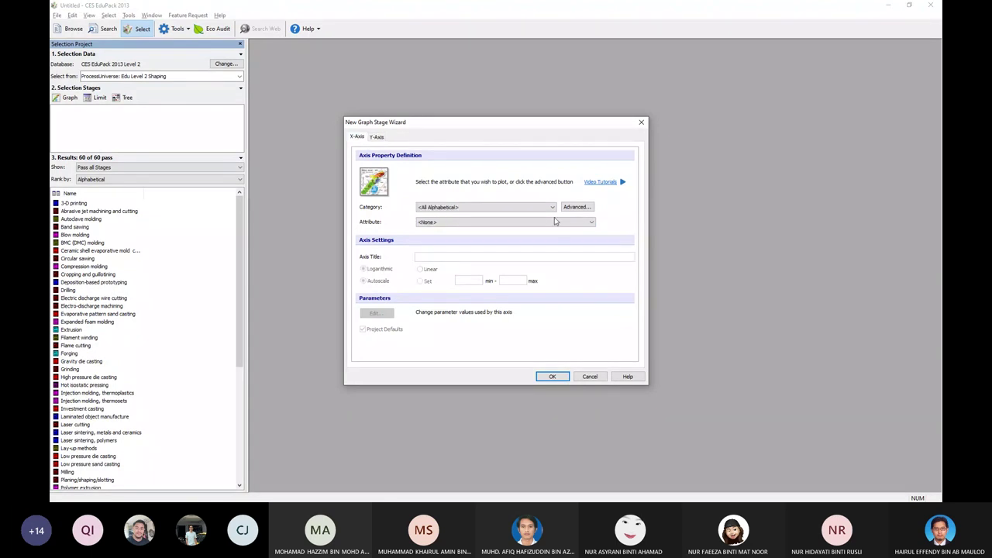
Set the X axis to MaterialUniverse's Metals and alloys > Non-ferrous > Aluminum and alloys, then create the chart.
click(576, 208)
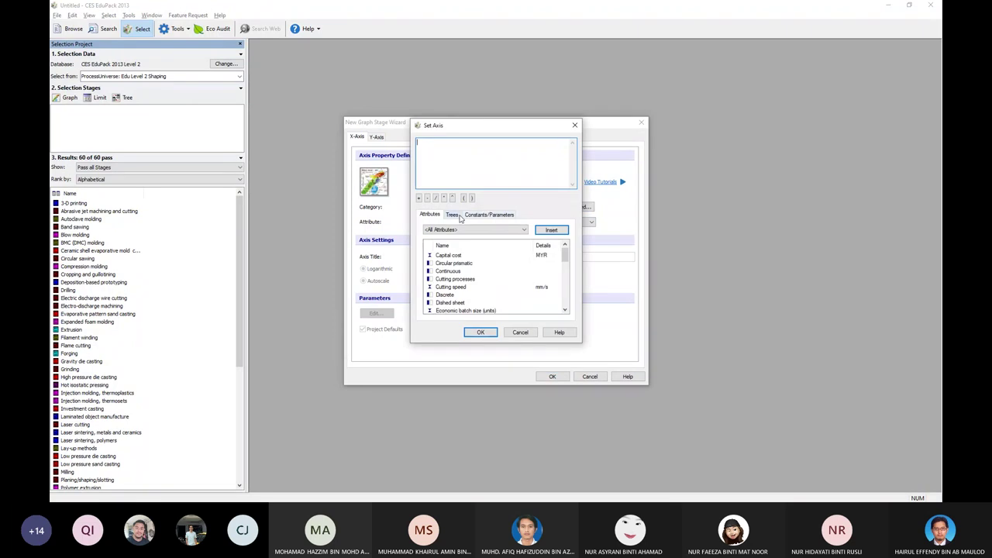
click(452, 214)
click(460, 227)
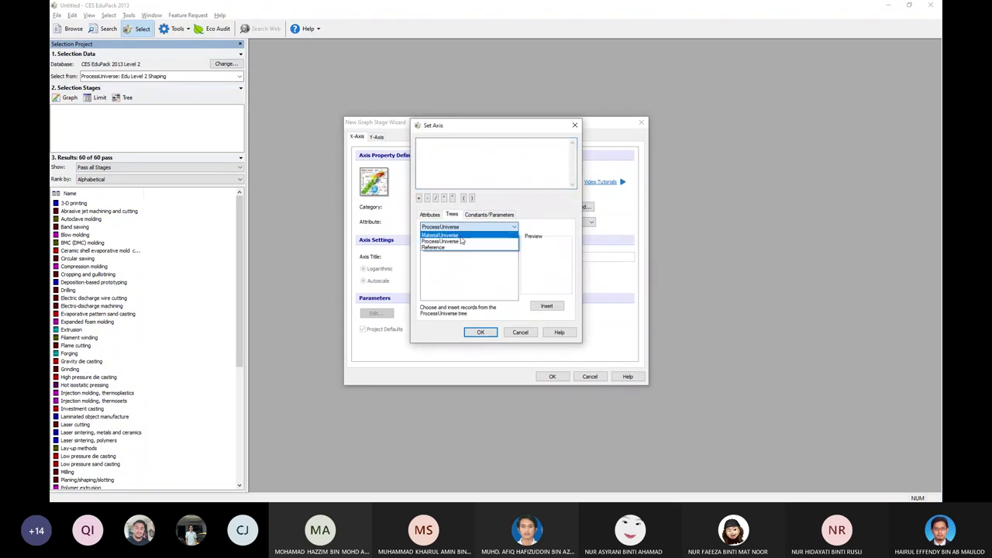
click(461, 237)
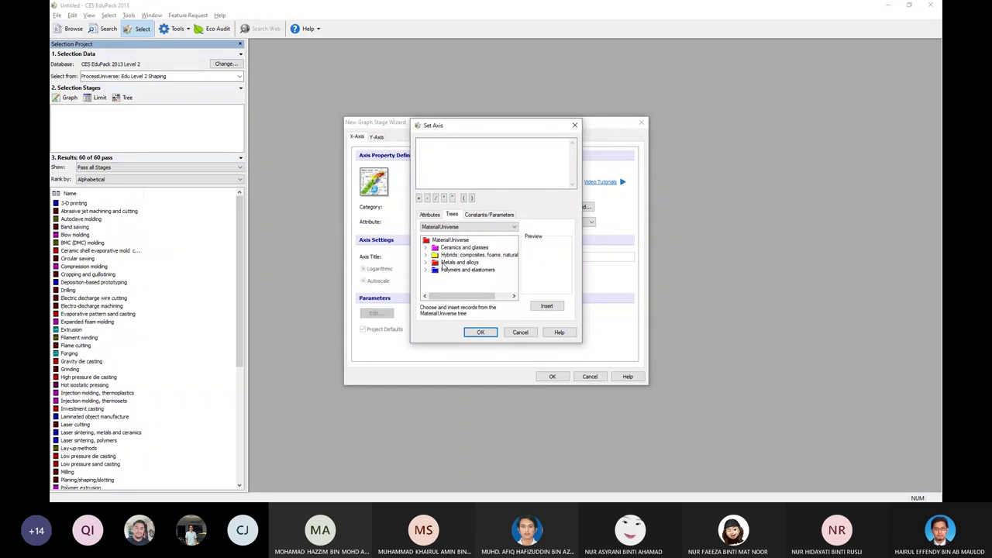
click(425, 264)
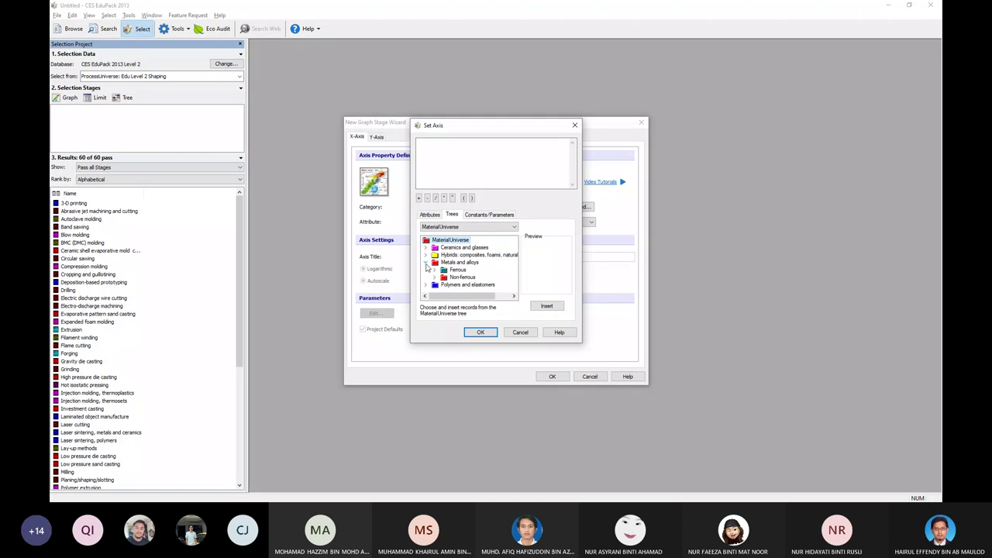
click(435, 278)
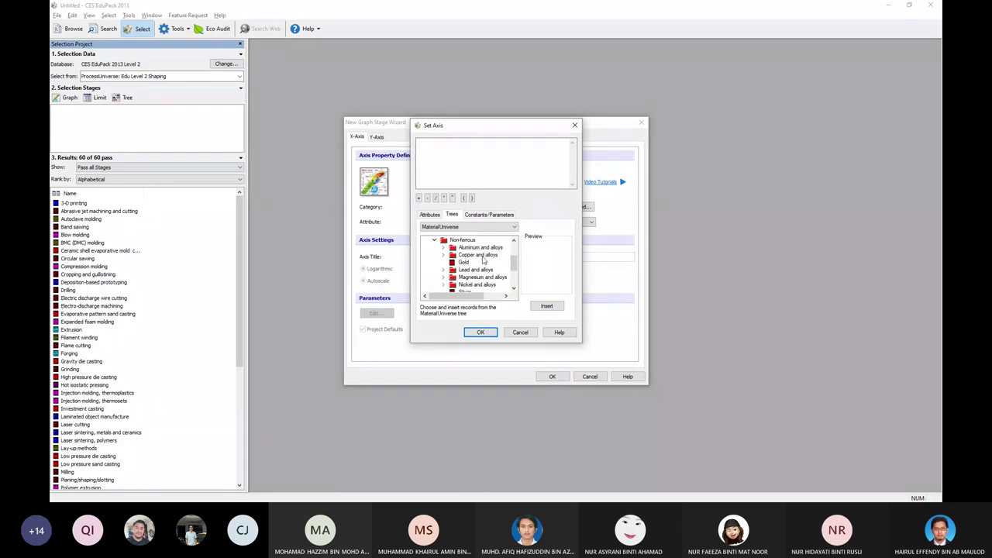
click(491, 247)
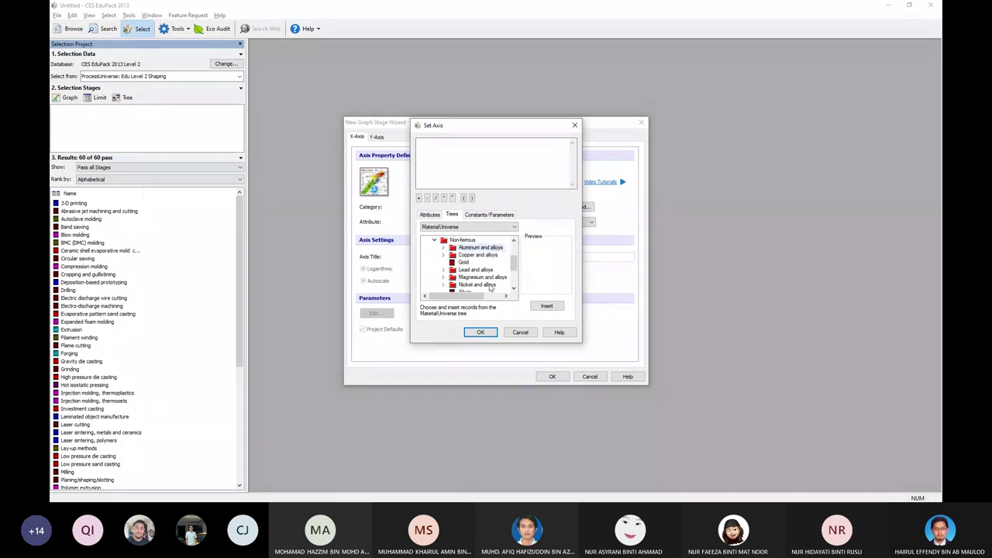
click(547, 307)
click(480, 332)
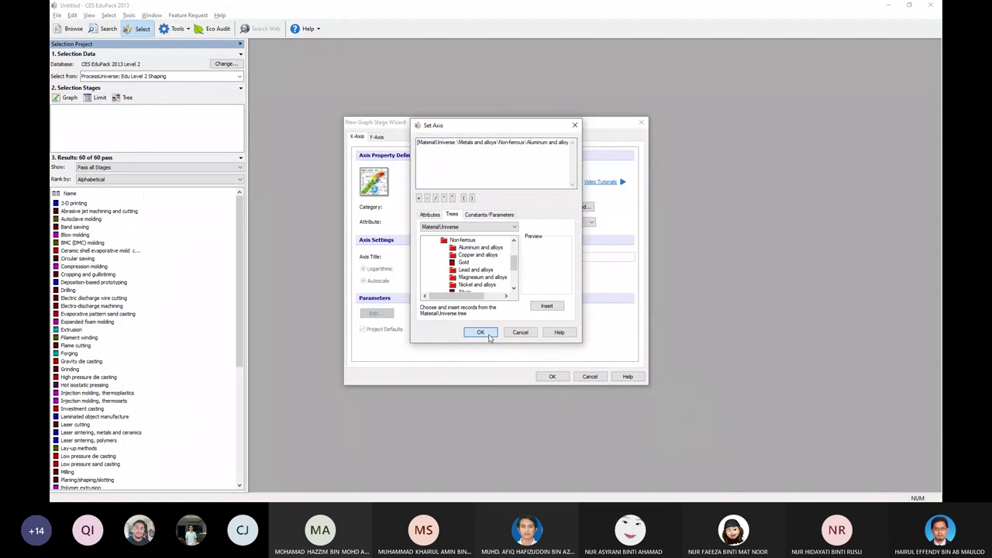
click(552, 377)
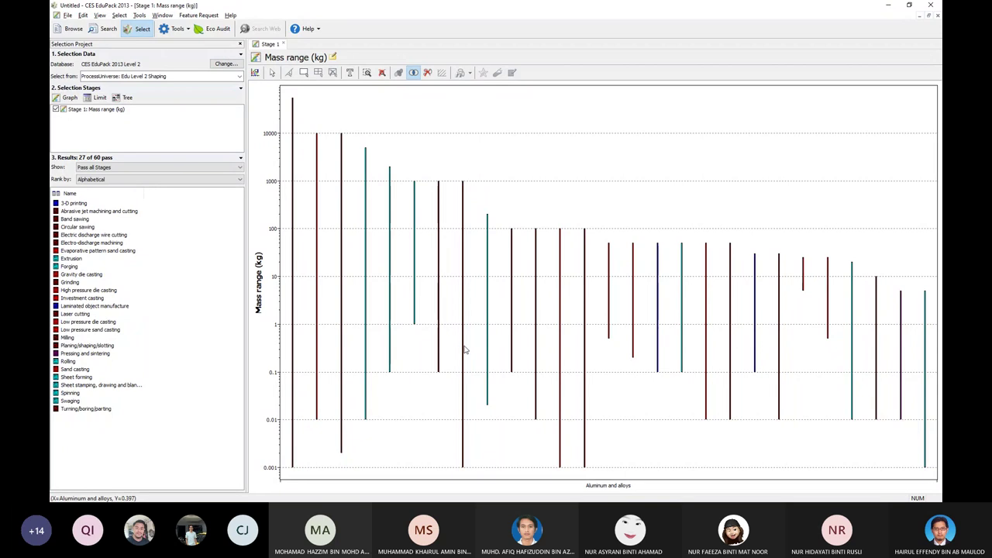
Add a Limit selection stage as Stage 2 after the Mass range chart.
click(99, 97)
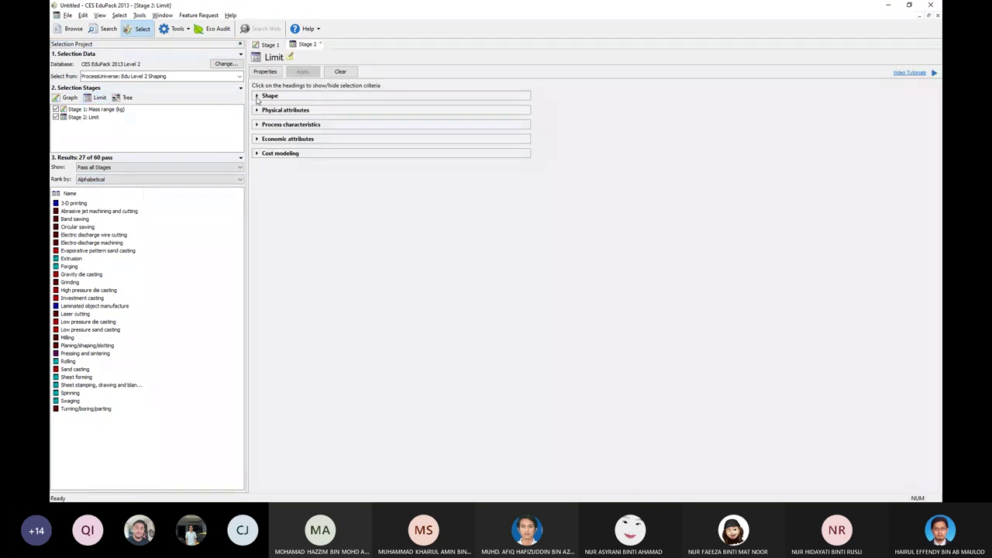
Require Solid 3-D shapes with 8 mm section and 0.5 mm tolerance minimums, then view the primary shaping note.
click(256, 96)
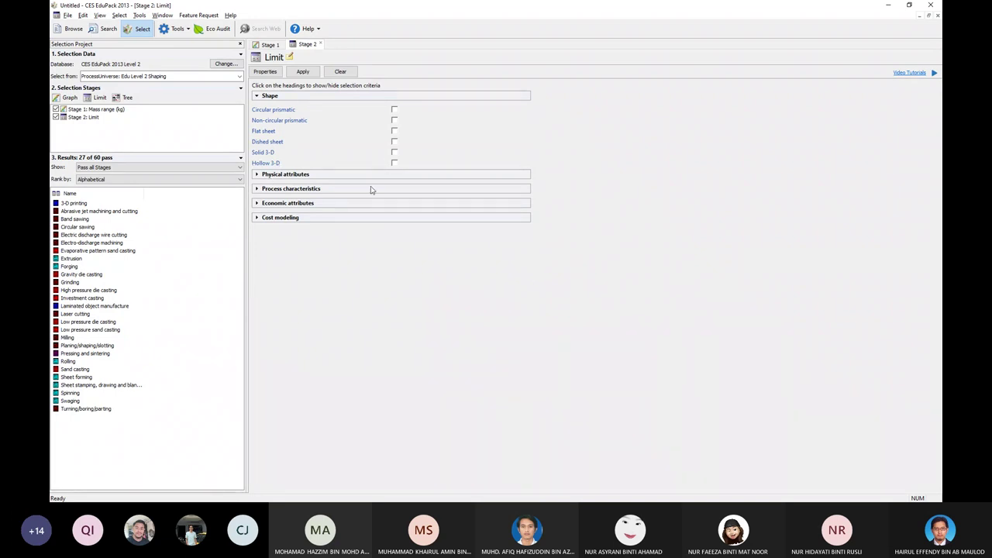
click(395, 152)
click(258, 176)
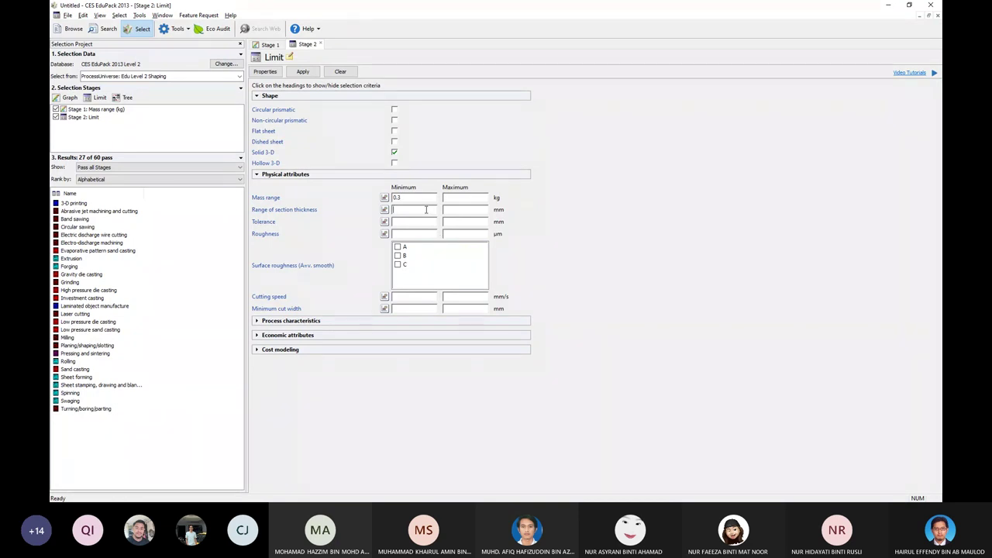
click(425, 210)
text(8)
text(0.5)
click(288, 325)
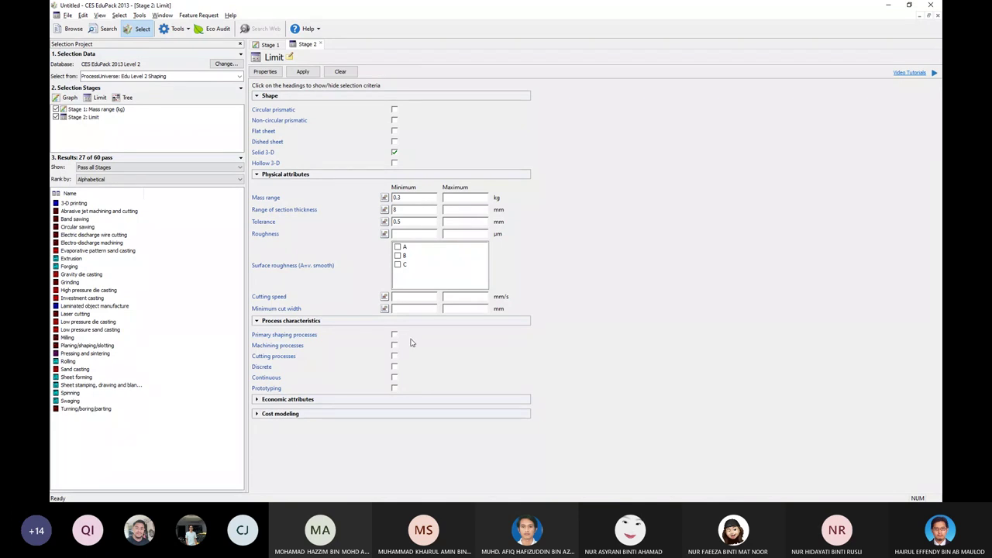
click(306, 339)
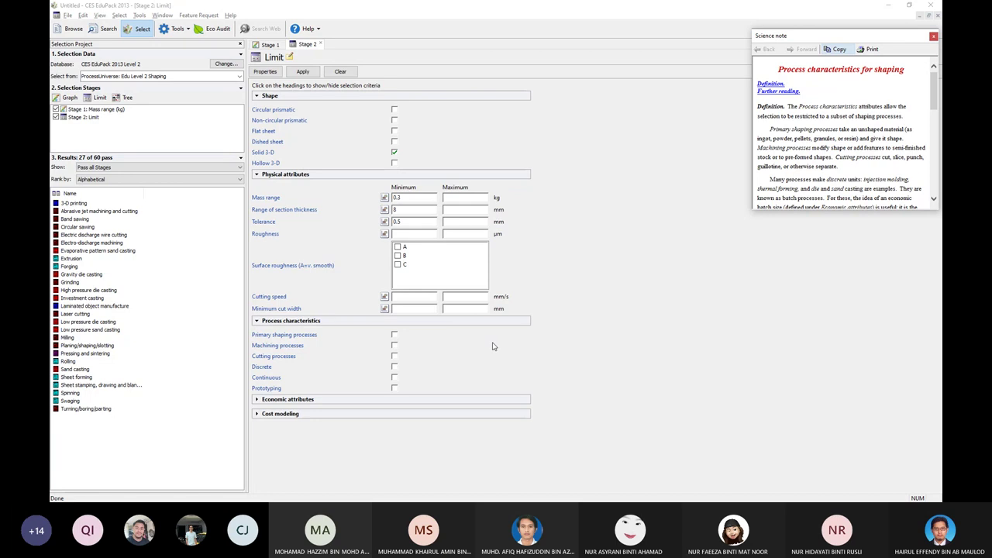
click(396, 339)
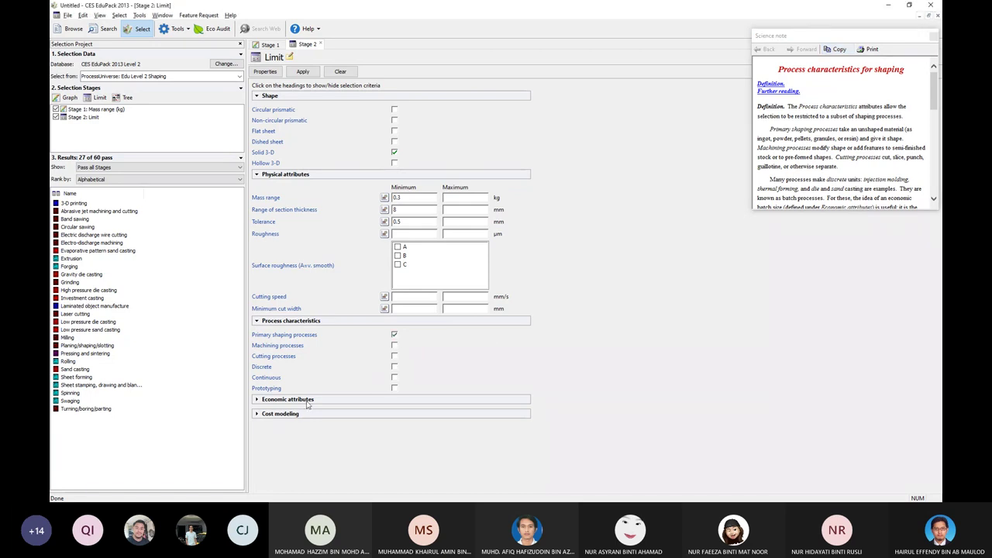
click(261, 403)
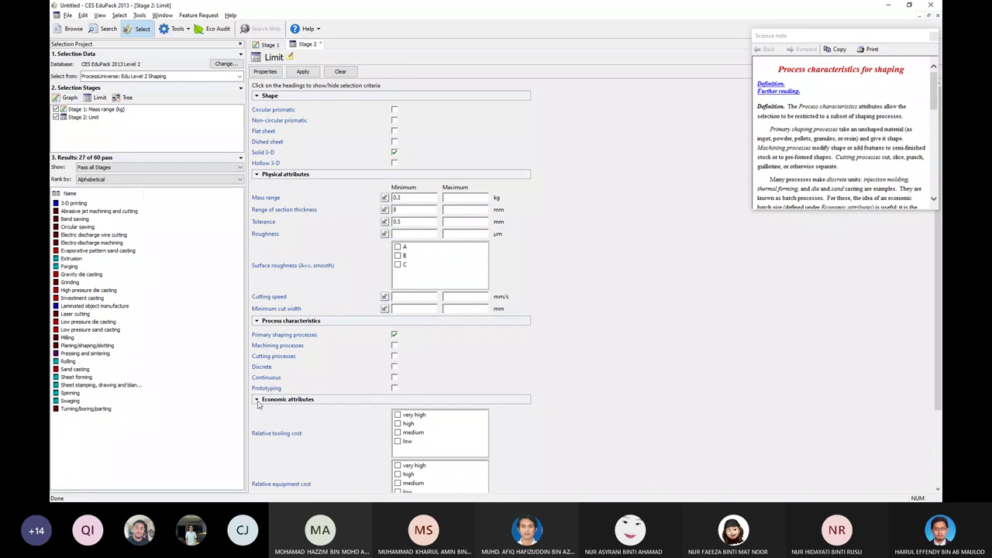
scroll(429, 397, down, 3)
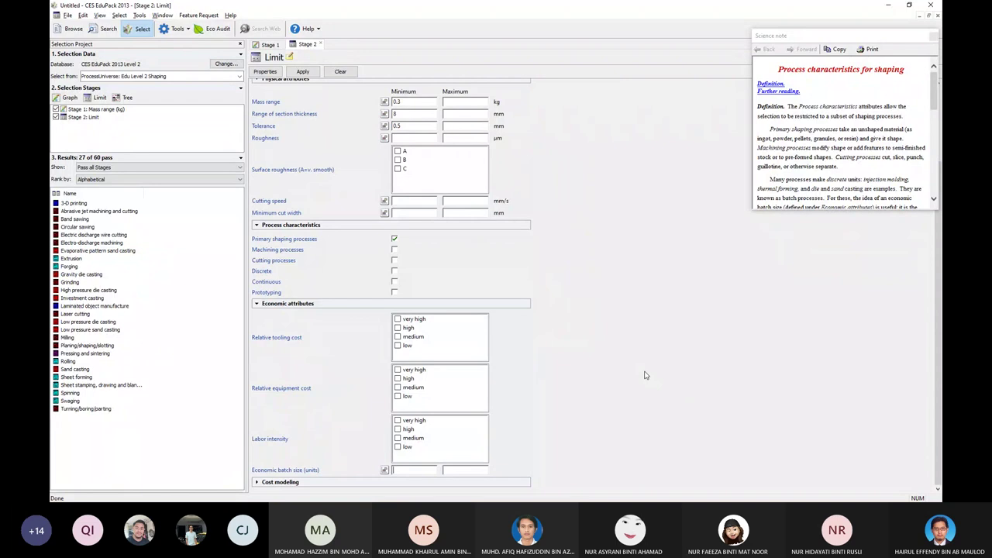
text(100000)
click(935, 36)
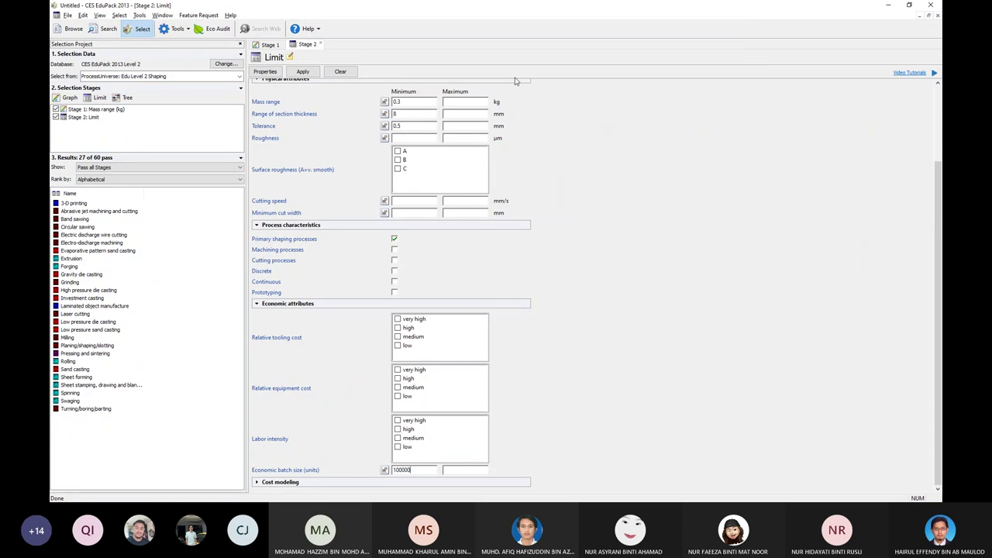
click(302, 72)
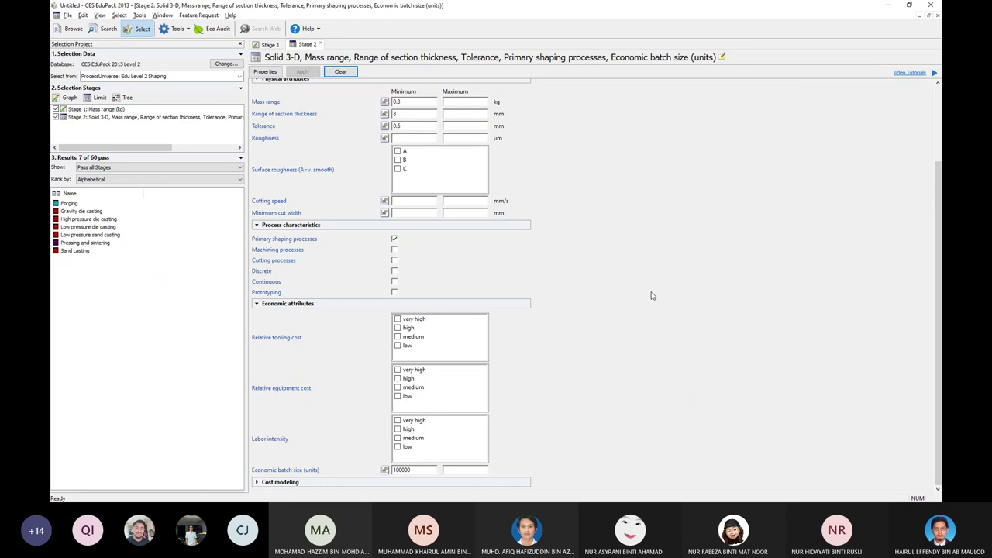
scroll(432, 248, up, 2)
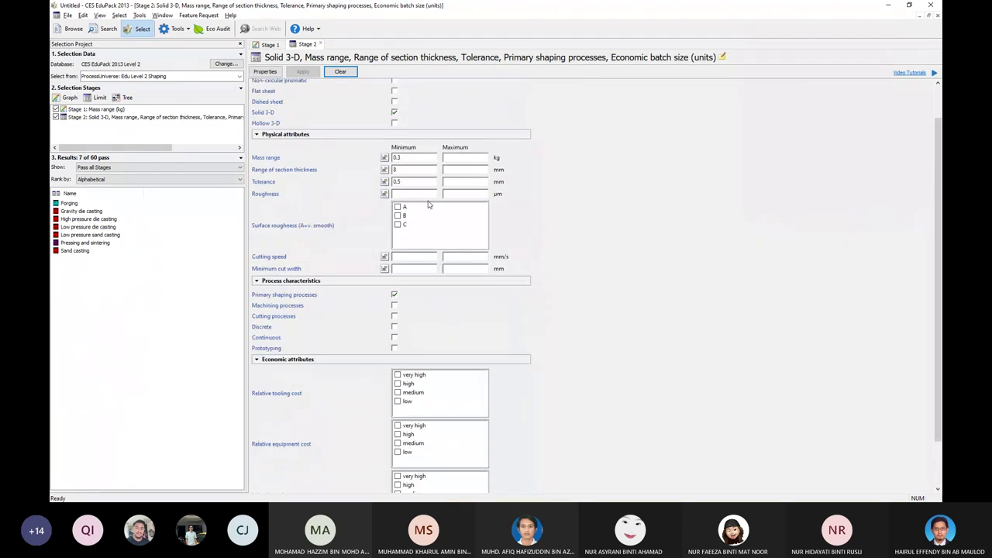
scroll(429, 206, up, 2)
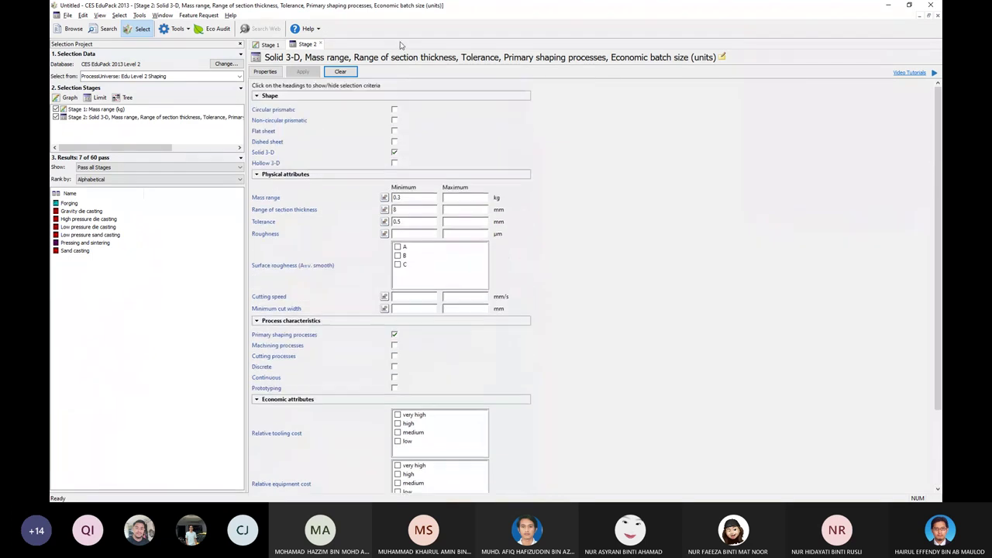
Hide failed records in Stage 1 so the mass range chart shows only seven processes.
click(268, 44)
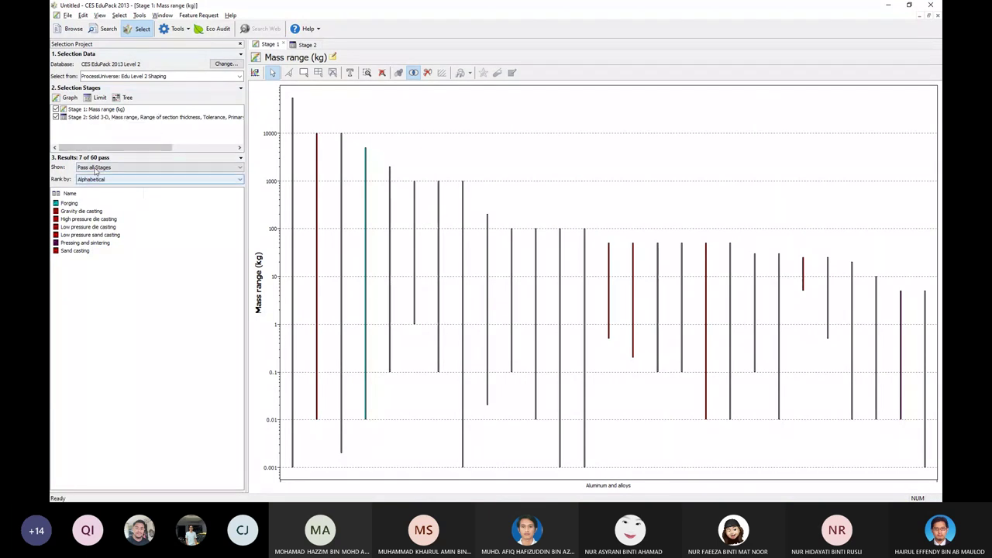
click(103, 113)
right_click(114, 111)
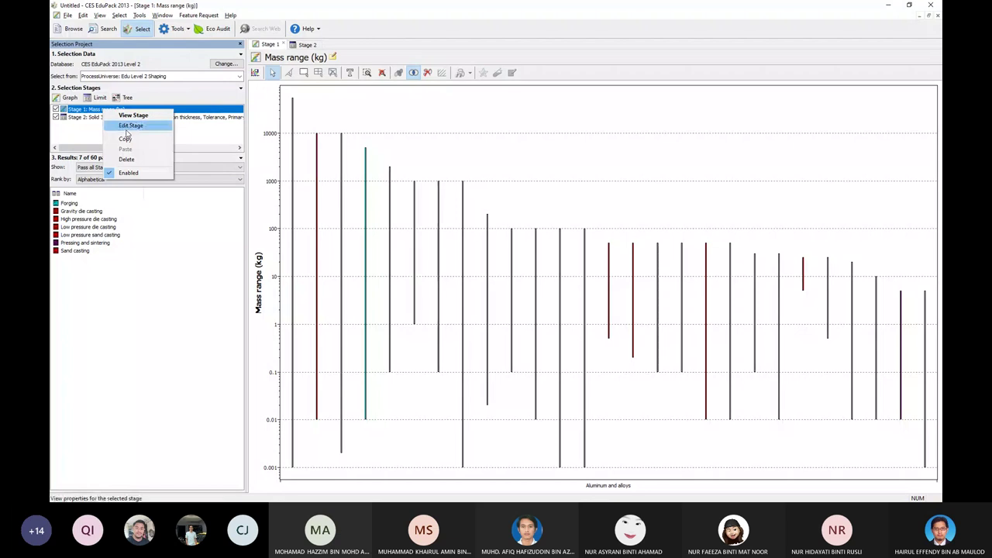
click(130, 125)
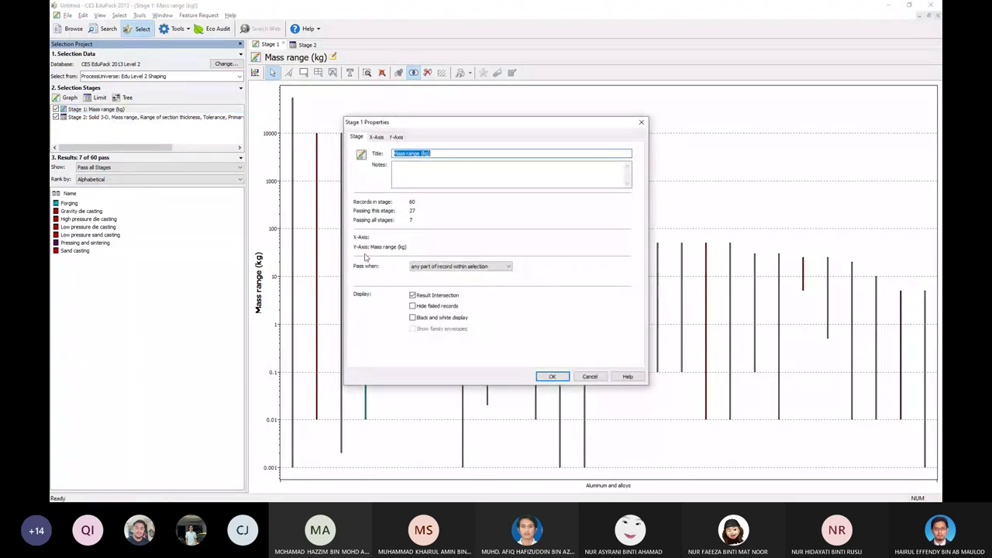
click(443, 308)
click(552, 377)
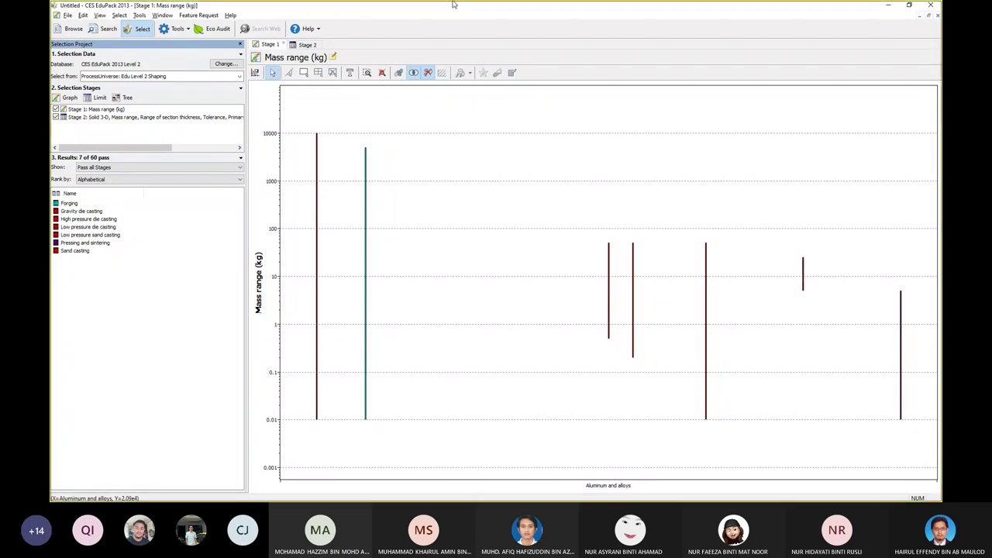
Snip the Selection Project panel with its Stage 2 criteria and return to the Word lab sheet.
key(super+shift+s)
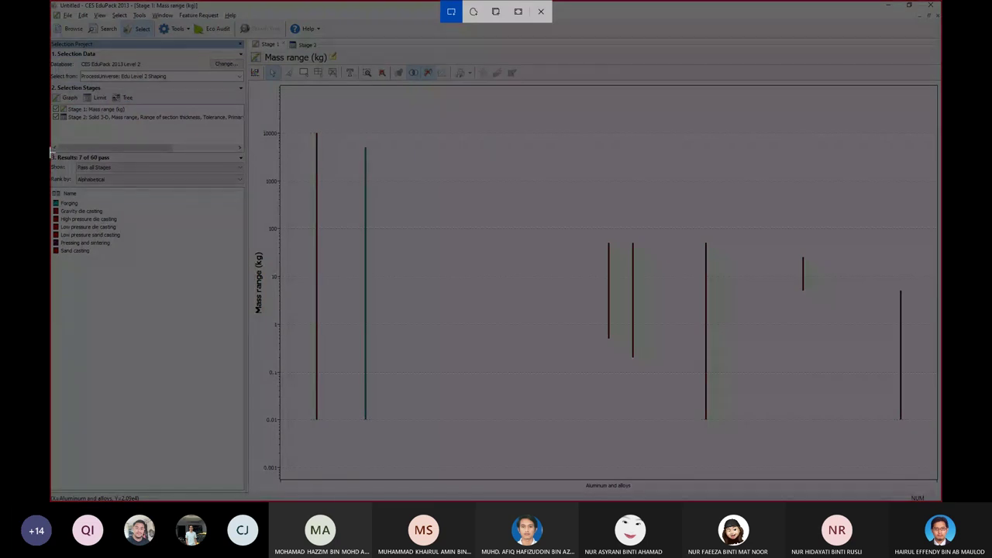
drag(52, 152, 248, 354)
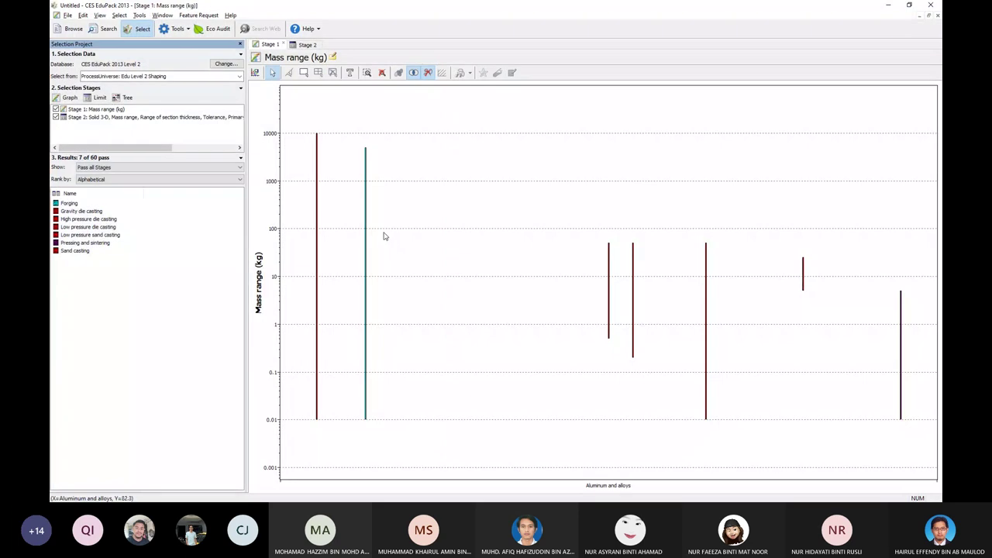
mouse_move(113, 117)
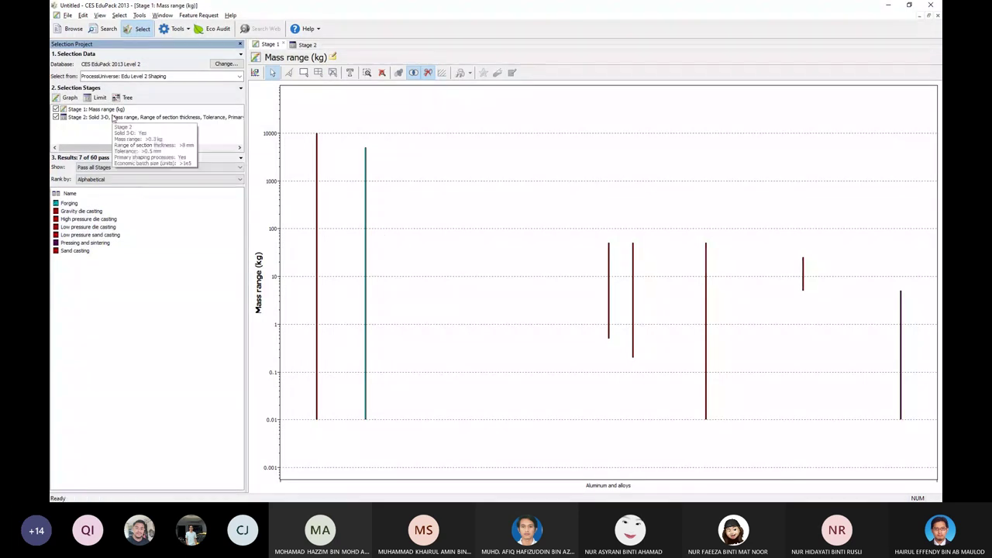
key(super+shift+s)
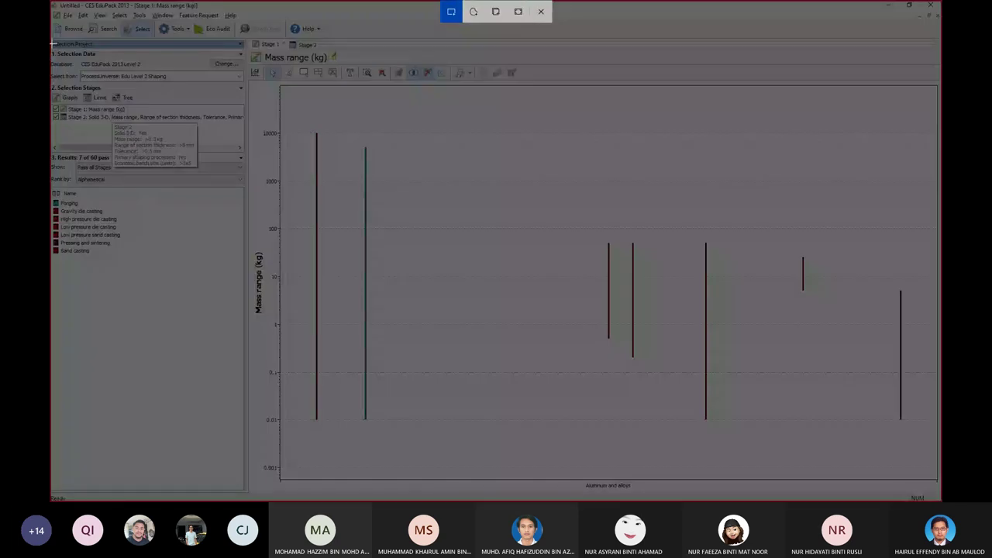
drag(51, 44, 251, 355)
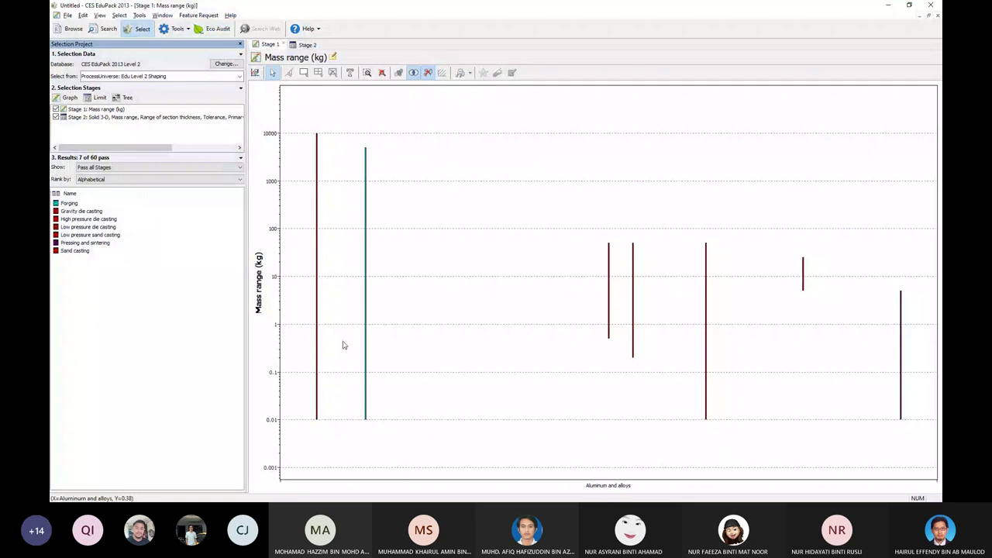
key(alt+Tab)
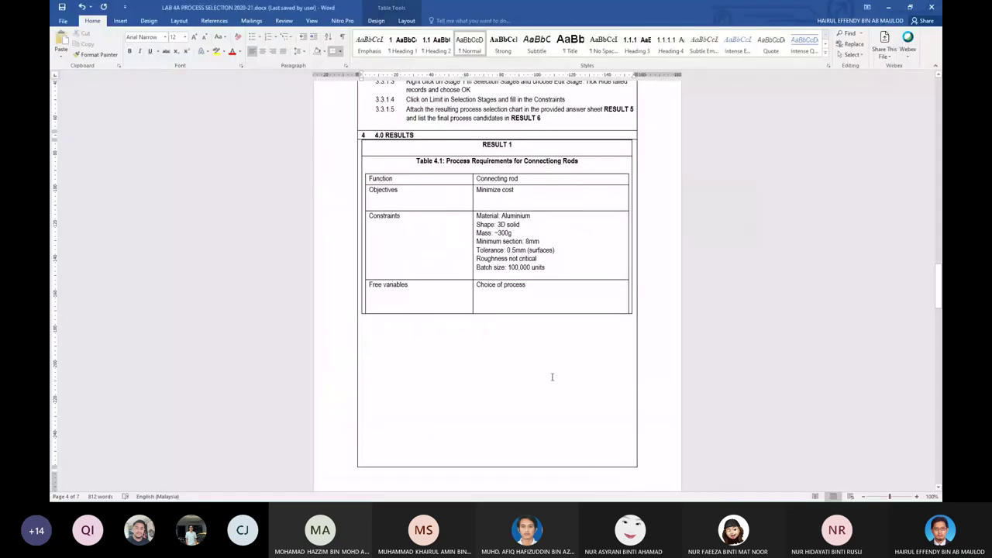
Place the insertion point at the top of the Result 2 cell.
scroll(488, 287, down, 10)
click(478, 271)
scroll(480, 272, up, 5)
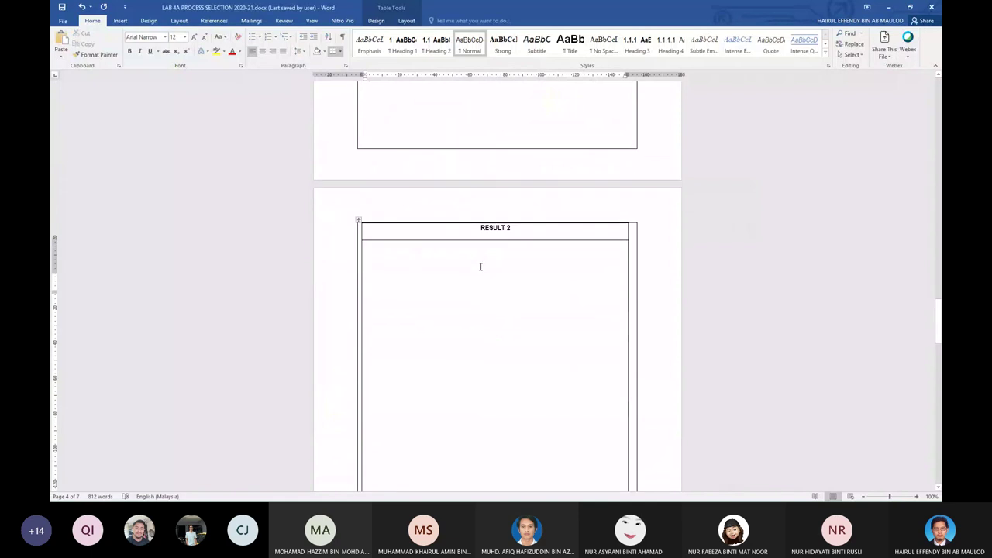
scroll(473, 303, down, 3)
click(471, 308)
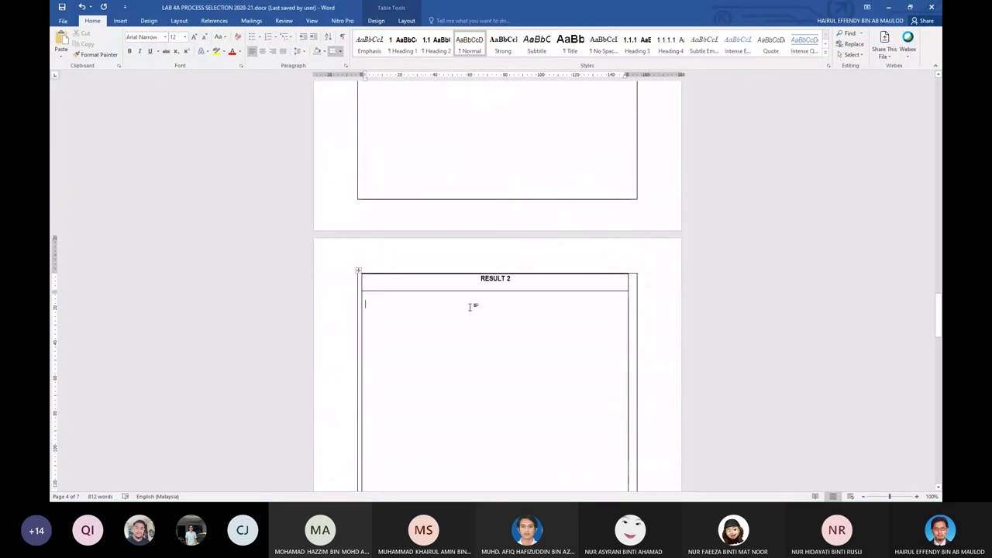
scroll(507, 273, up, 8)
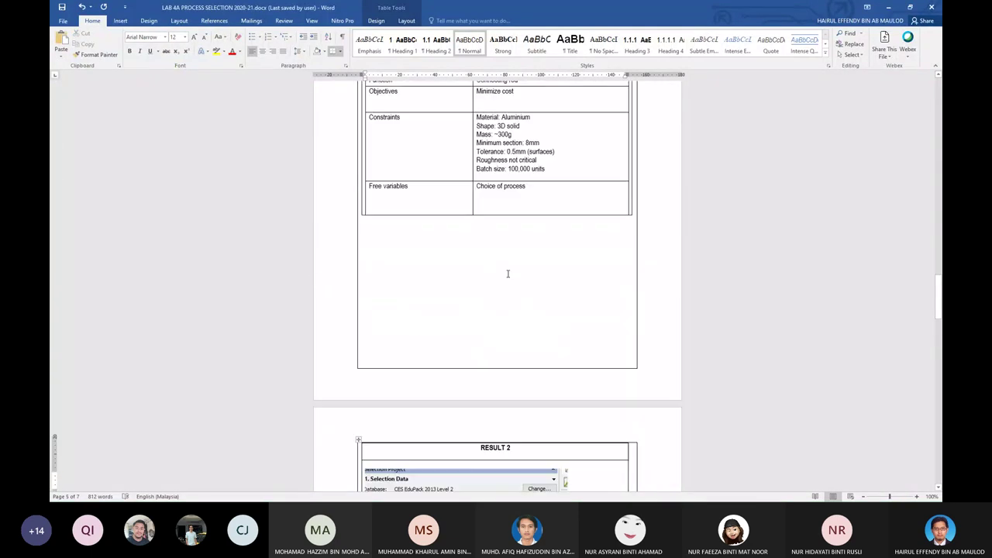
scroll(512, 261, down, 1)
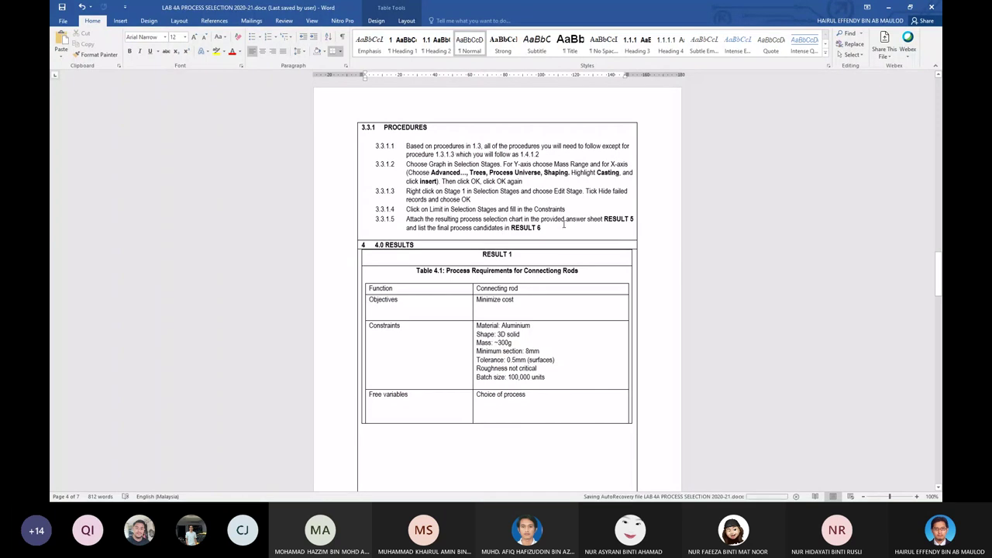
Delete the pasted panel image from Result 2 and go back to CES EduPack.
scroll(531, 221, down, 10)
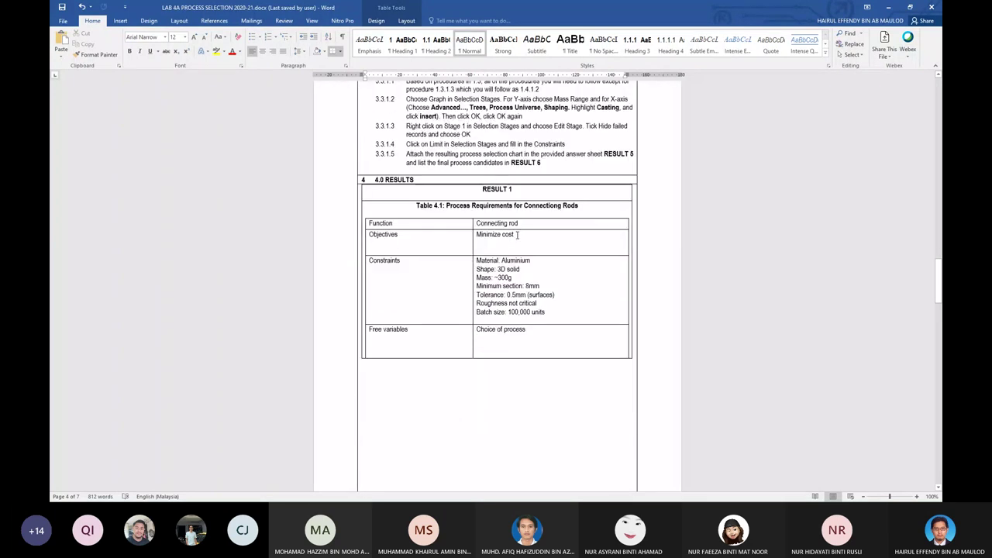
scroll(511, 259, down, 15)
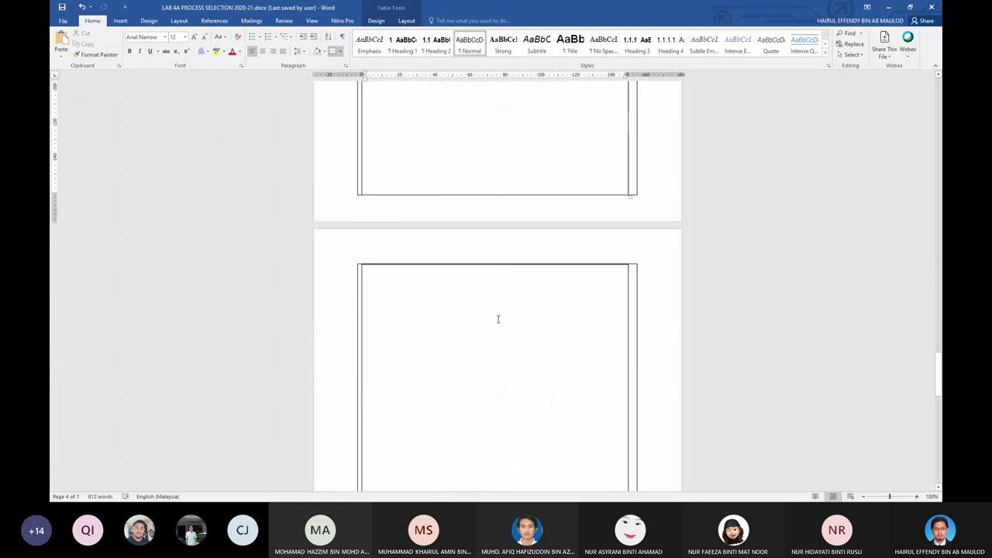
scroll(504, 272, down, 2)
scroll(508, 256, up, 10)
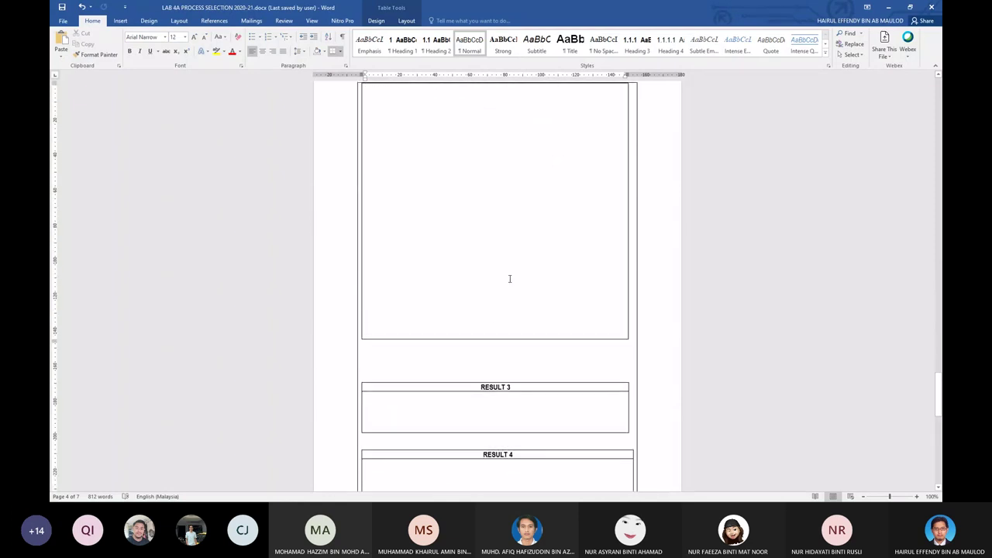
scroll(460, 241, up, 15)
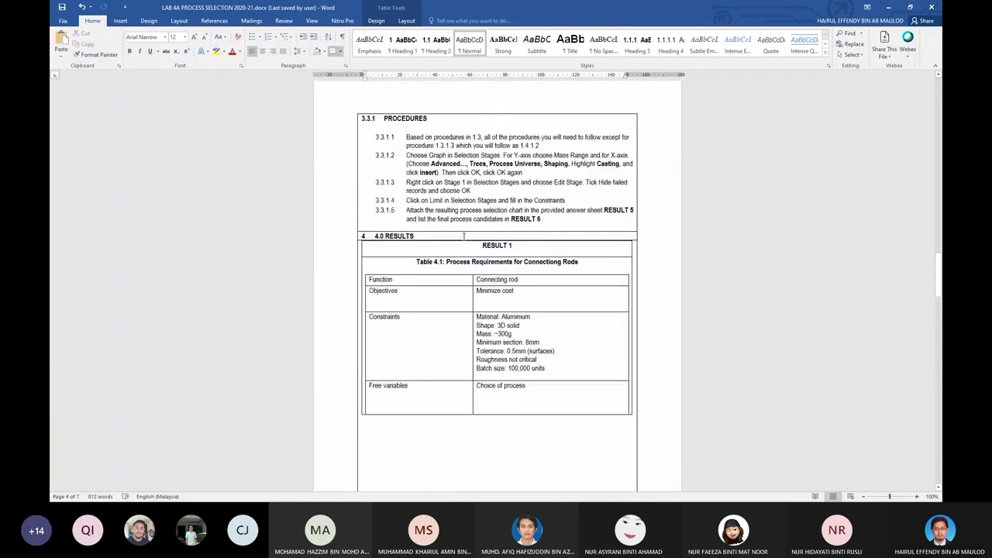
scroll(471, 234, down, 1)
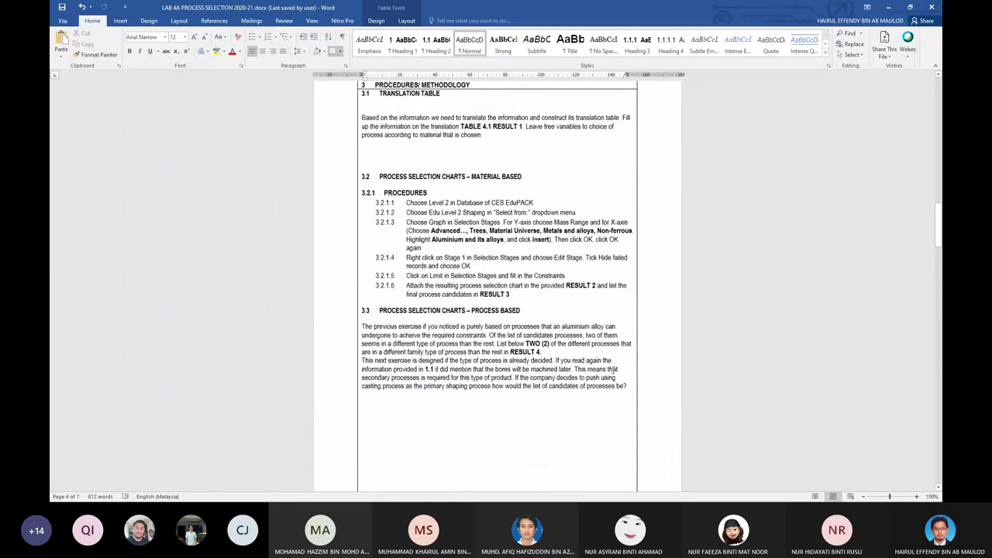
scroll(465, 299, down, 2)
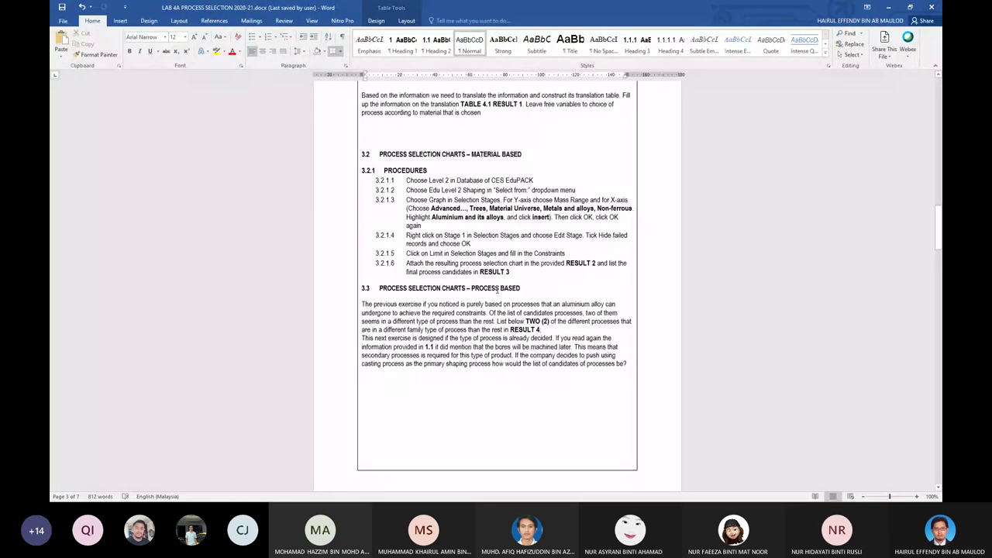
scroll(497, 290, down, 15)
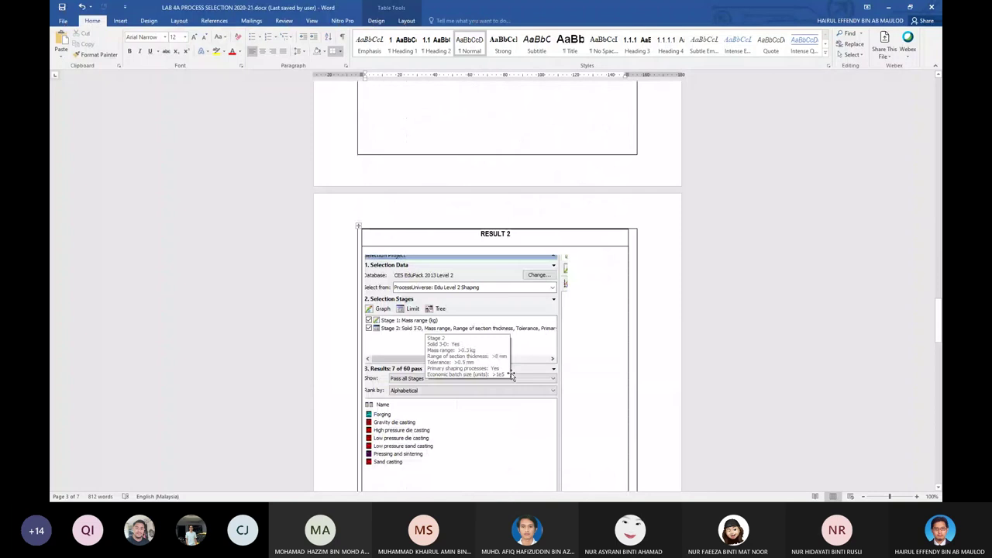
click(510, 375)
key(Delete)
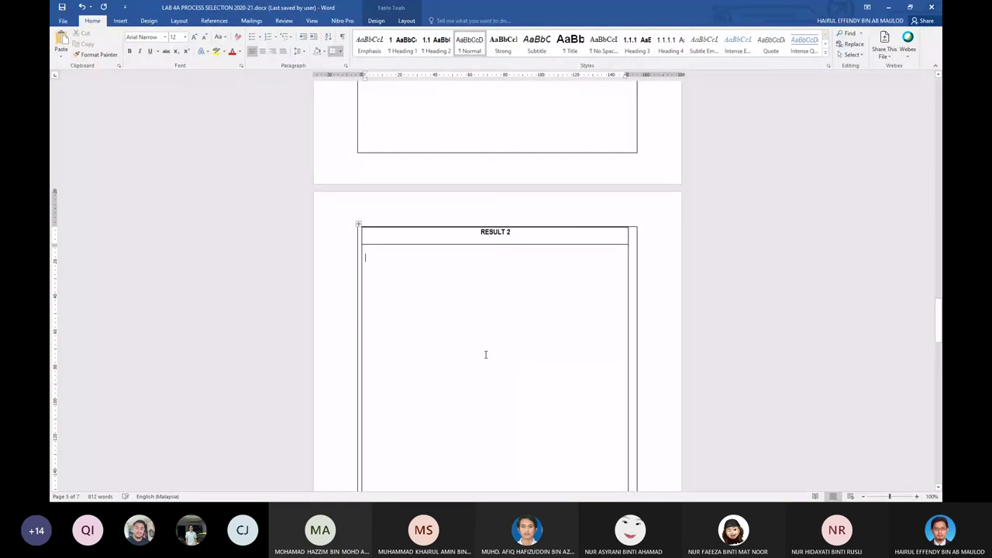
key(alt+Tab)
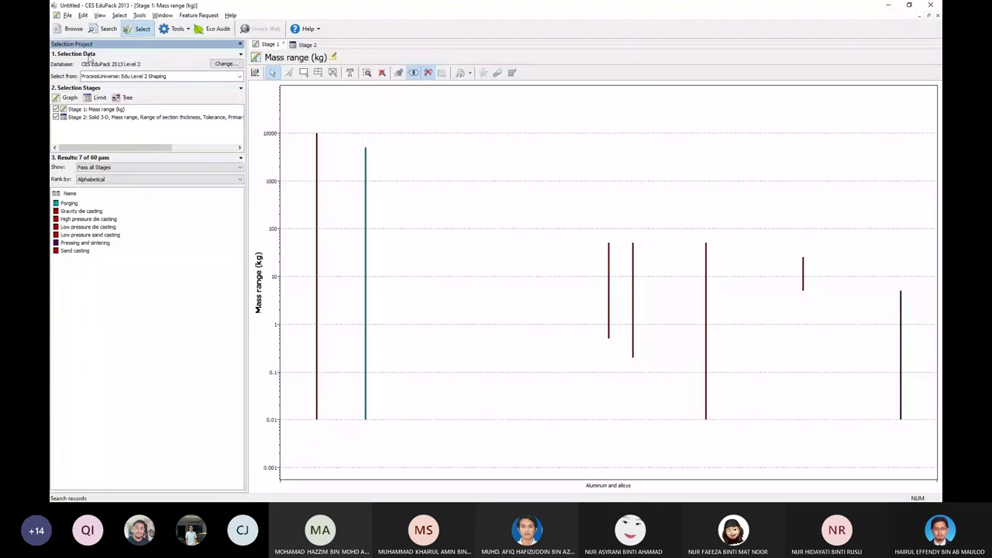
Snip the filtered mass range chart and paste it into the Result 2 cell.
key(super+shift+s)
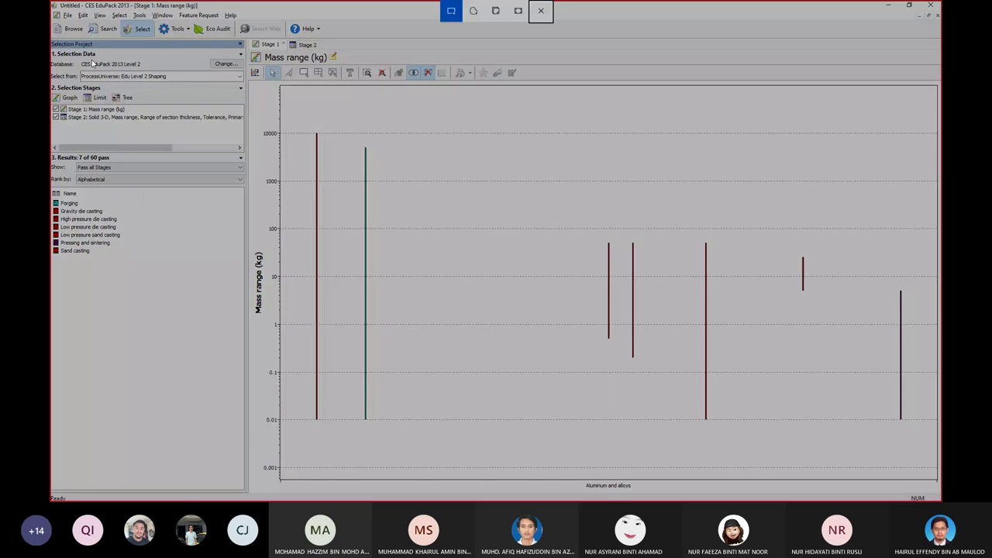
drag(248, 37, 941, 487)
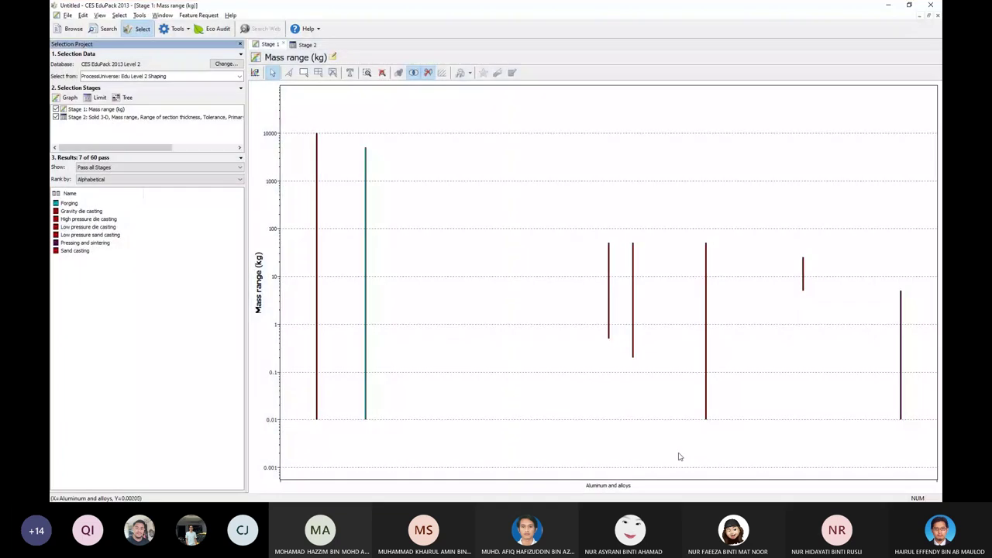
key(alt+Tab)
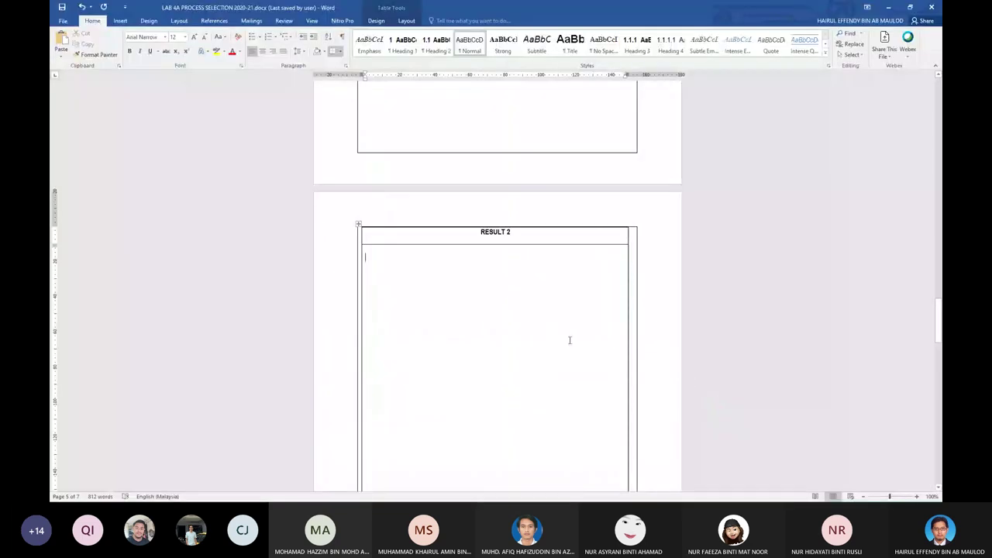
click(424, 259)
key(ctrl+v)
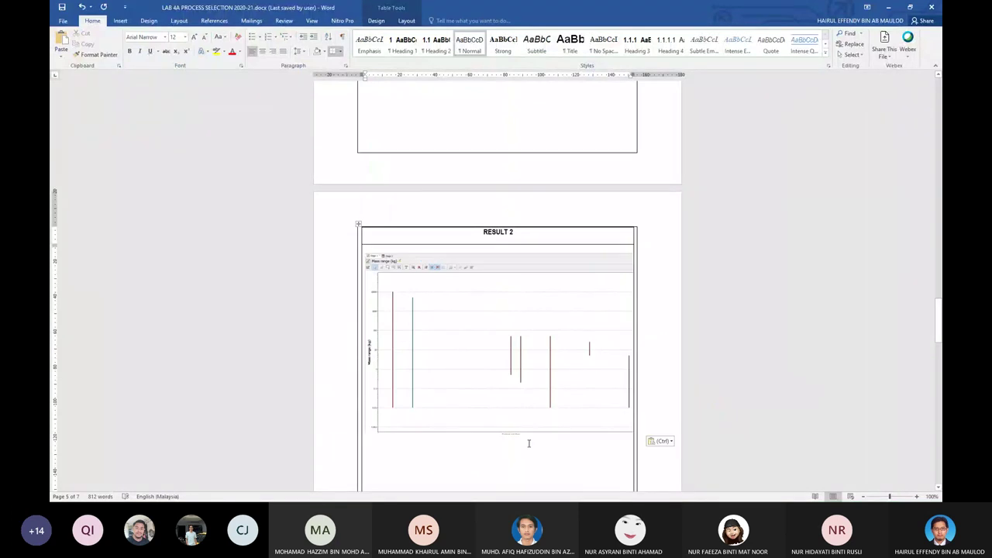
scroll(528, 444, down, 10)
click(447, 316)
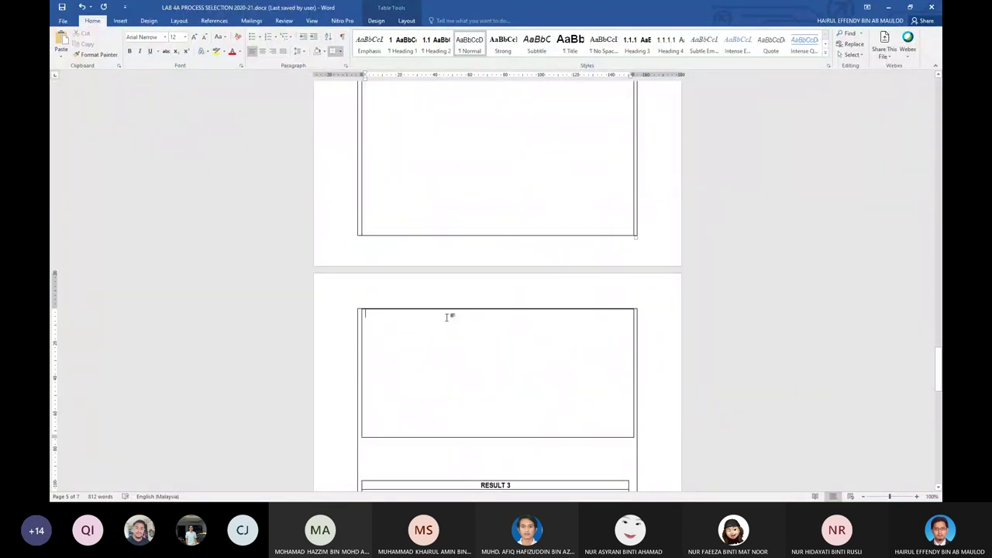
Snip the Selection Project panel and paste it into the RESULT 3 cell.
key(alt+Tab)
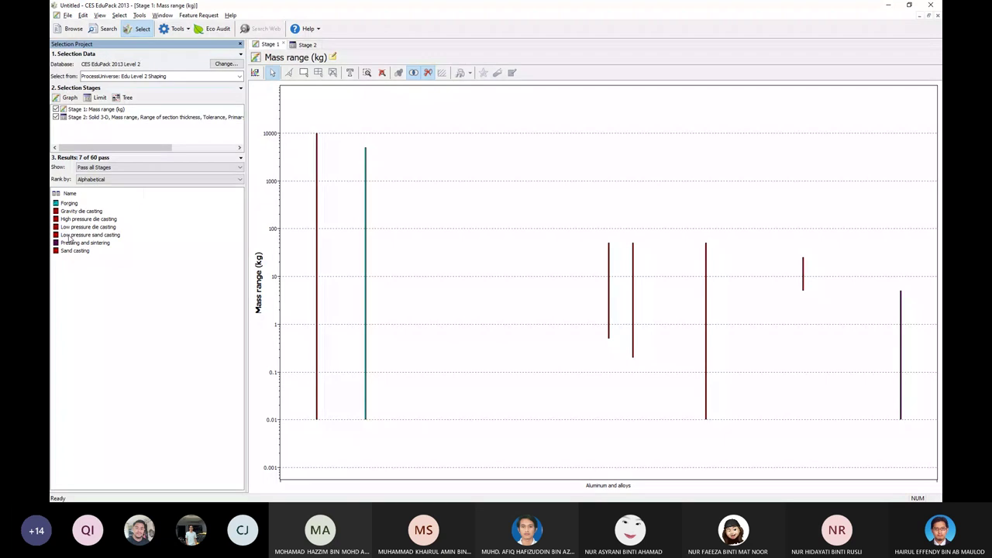
key(super+shift+s)
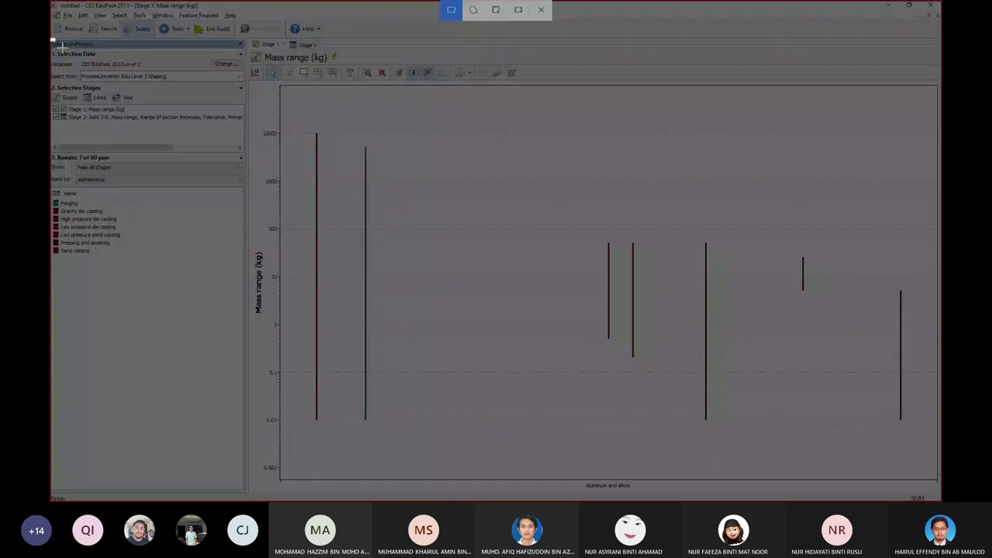
drag(52, 39, 253, 316)
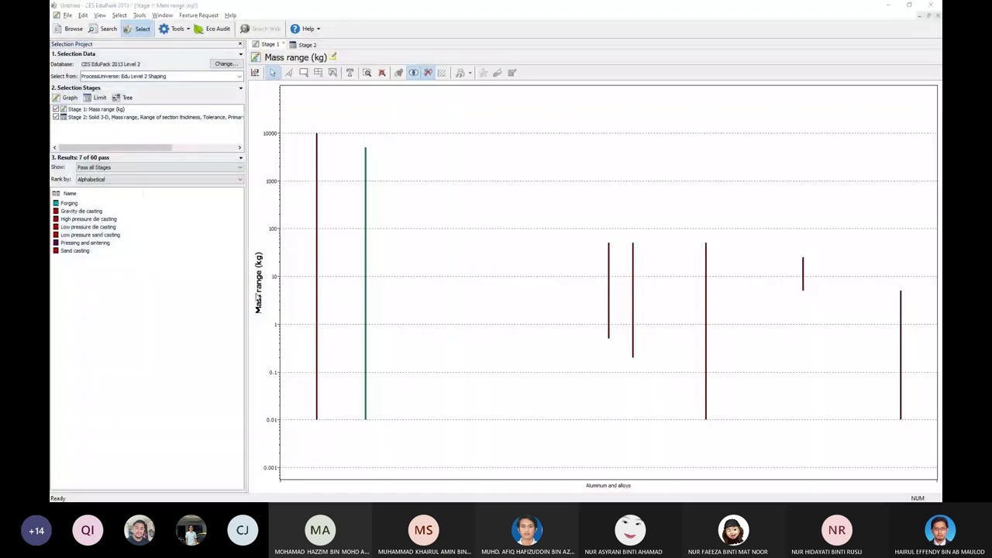
key(alt+Tab)
scroll(520, 343, down, 2)
click(477, 420)
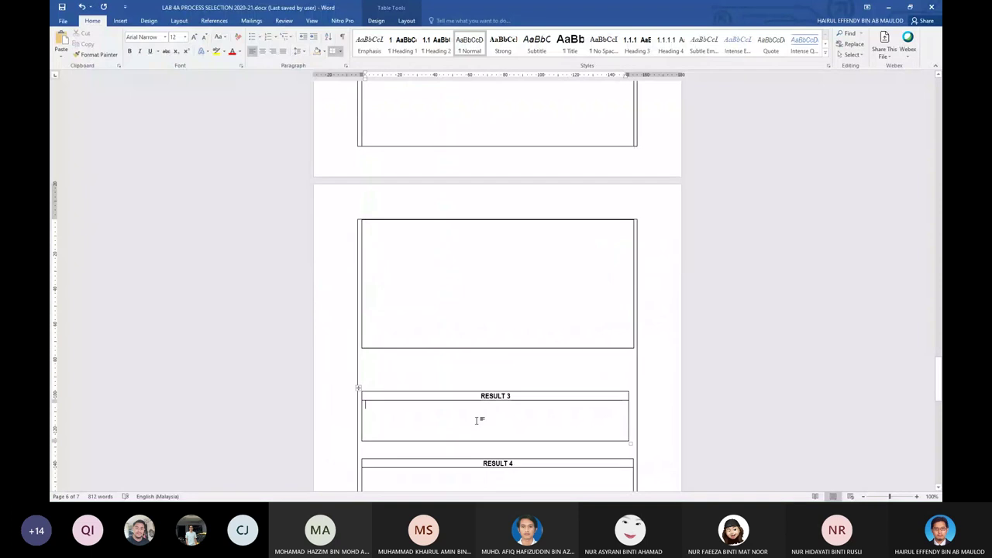
key(ctrl+v)
scroll(508, 381, down, 8)
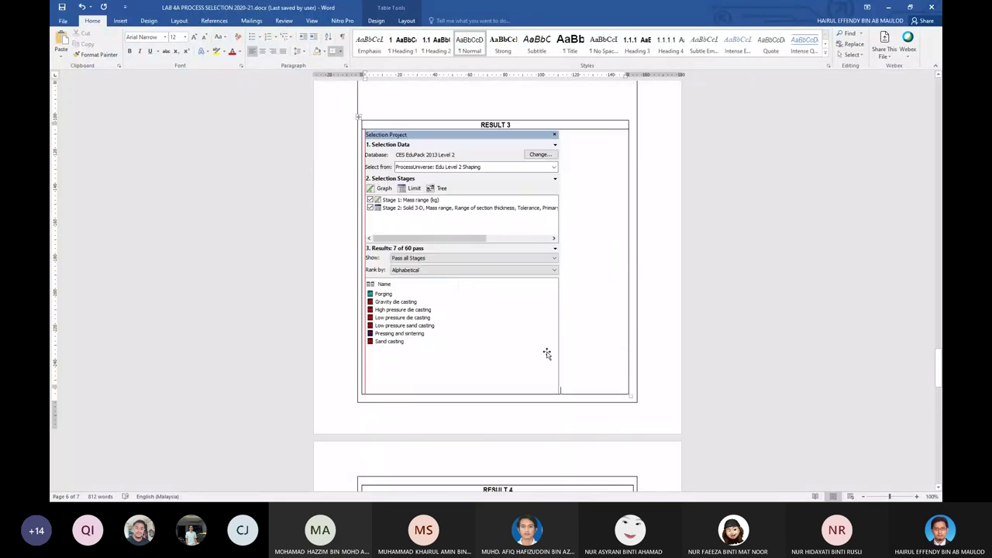
scroll(546, 372, down, 1)
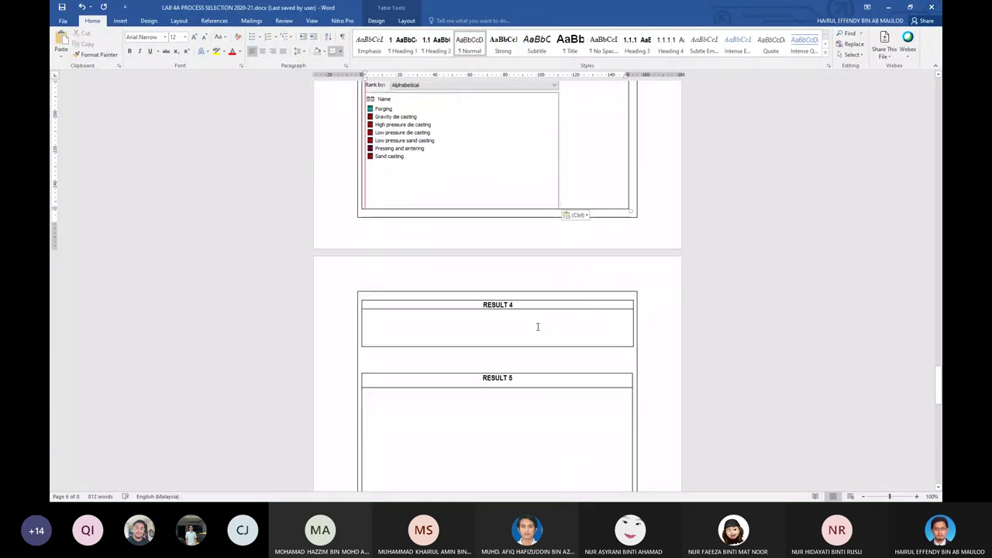
Paste the Selection Project screenshot under RESULT 3.
scroll(543, 361, up, 12)
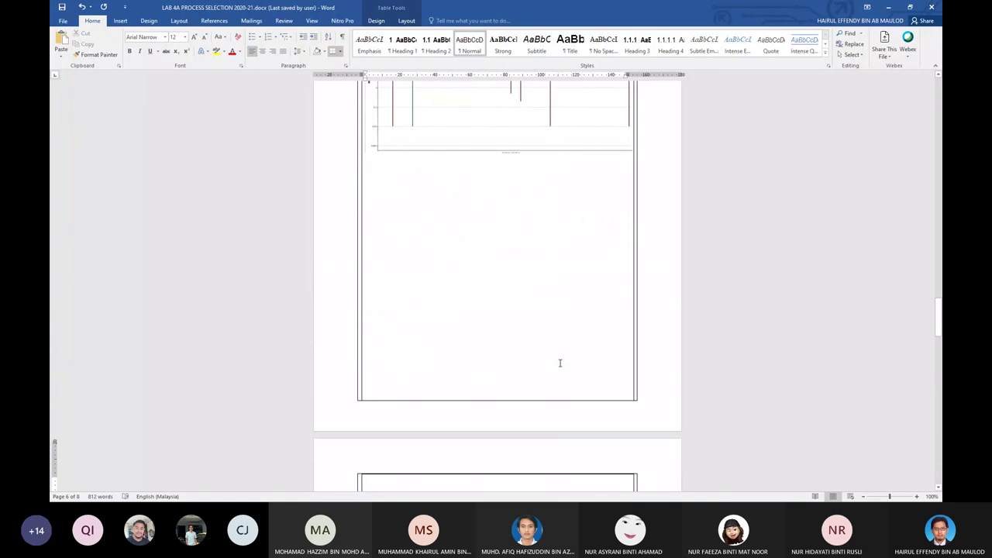
scroll(559, 362, up, 15)
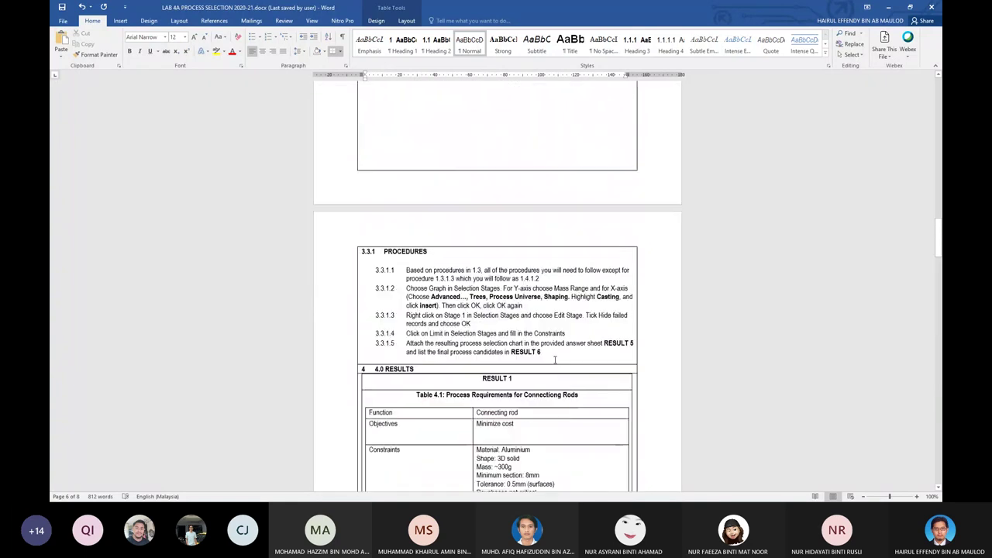
scroll(555, 359, up, 5)
scroll(558, 361, down, 5)
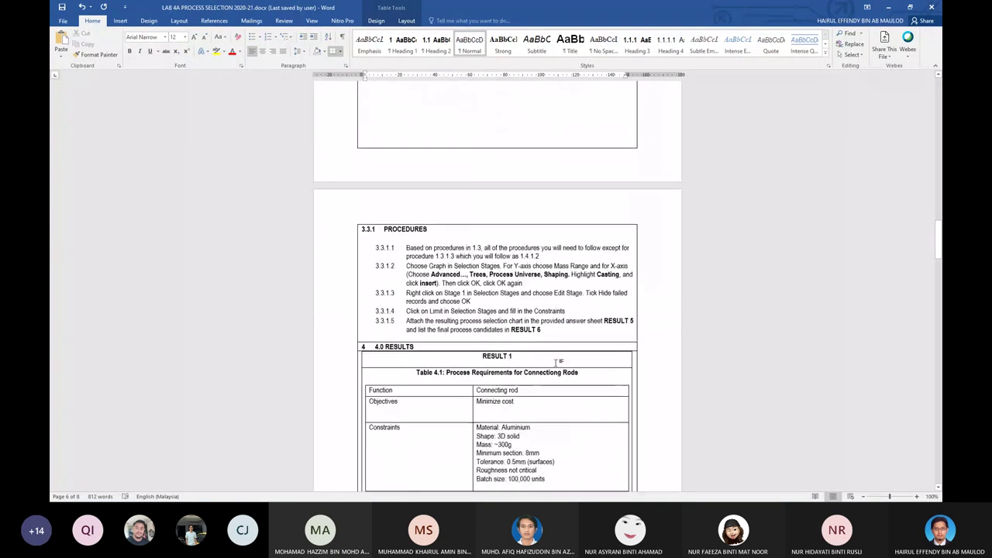
scroll(557, 361, up, 6)
scroll(567, 280, down, 1)
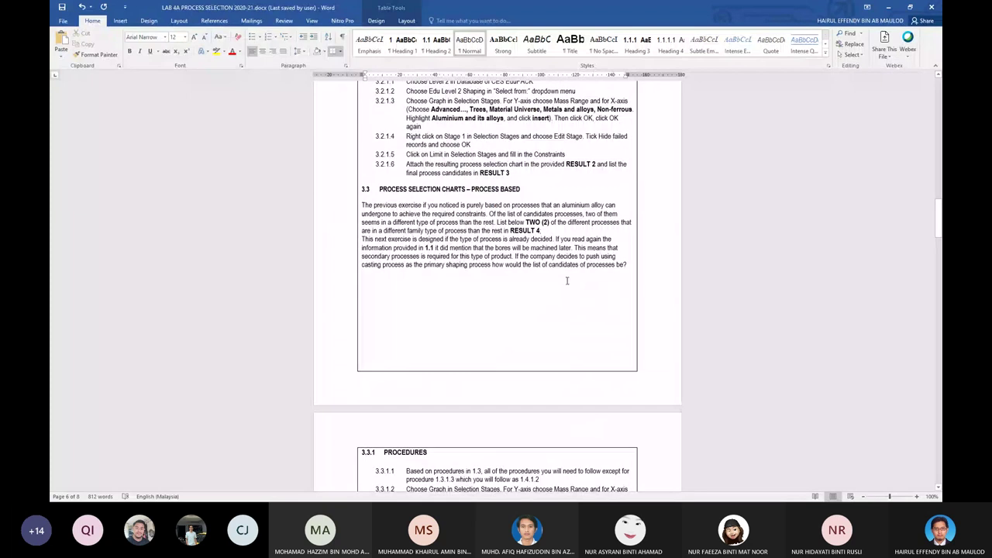
scroll(567, 283, down, 10)
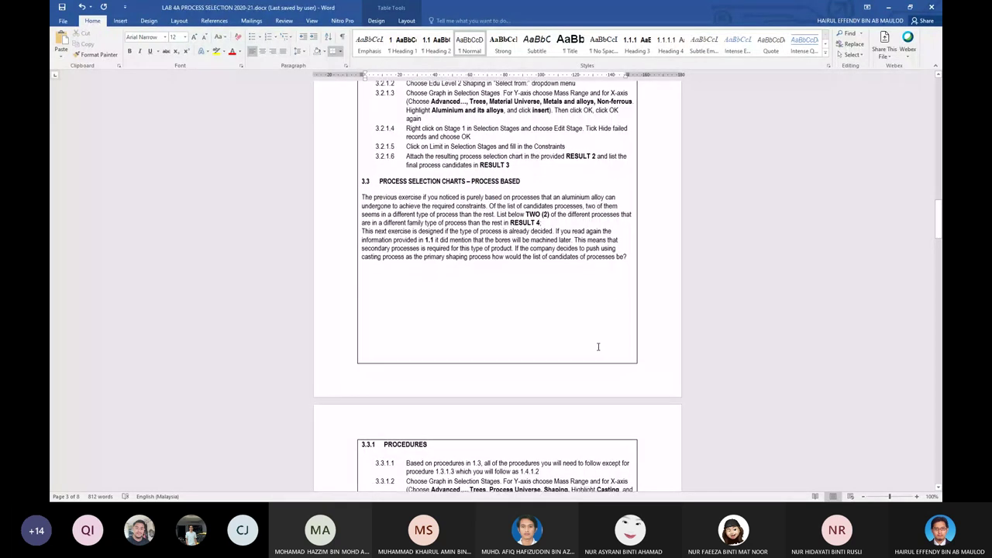
scroll(570, 340, down, 6)
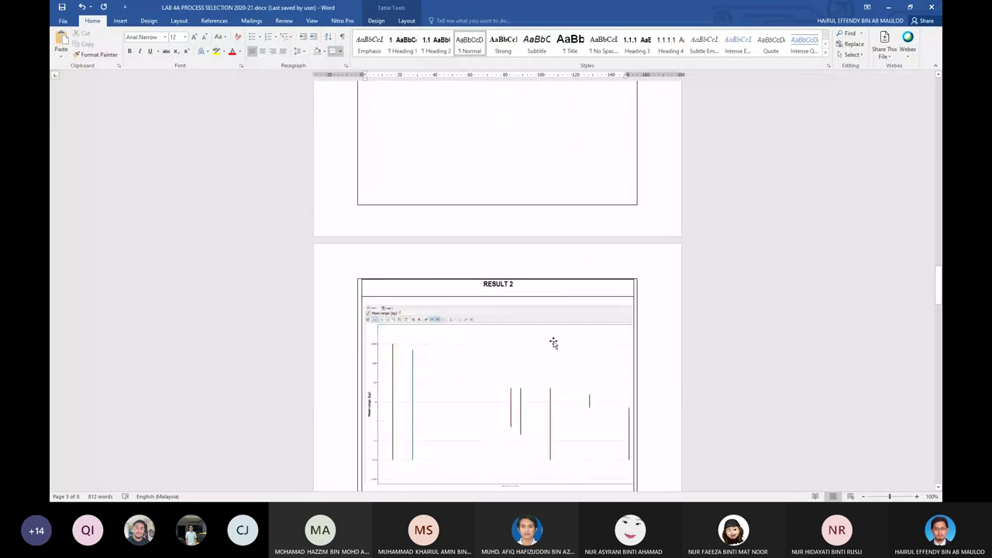
scroll(553, 343, up, 6)
scroll(527, 350, down, 8)
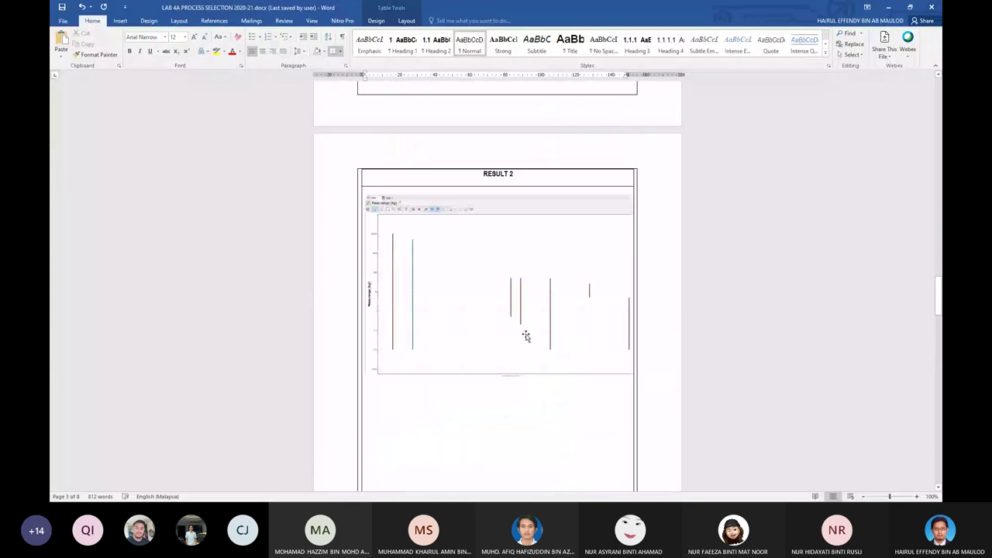
scroll(526, 336, up, 10)
scroll(526, 321, up, 8)
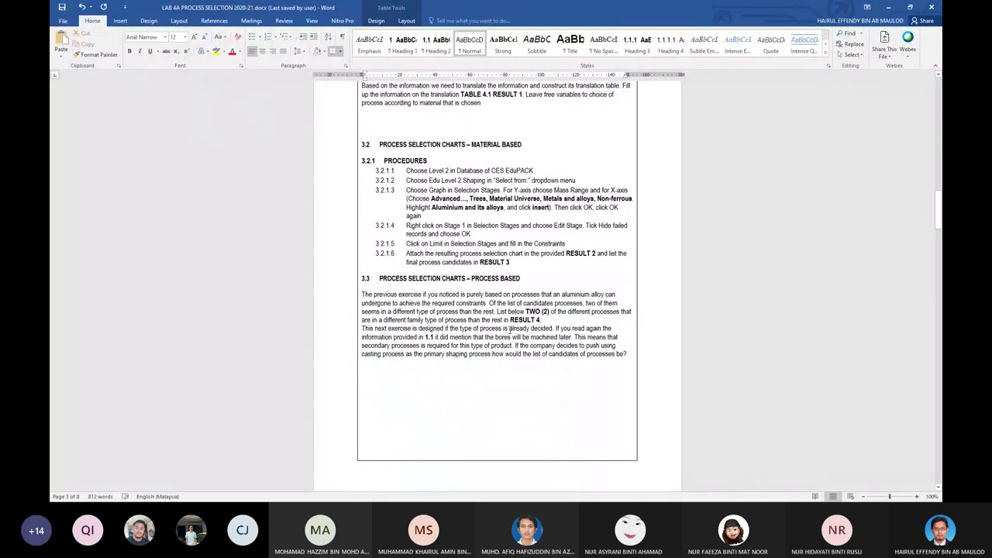
scroll(537, 328, down, 20)
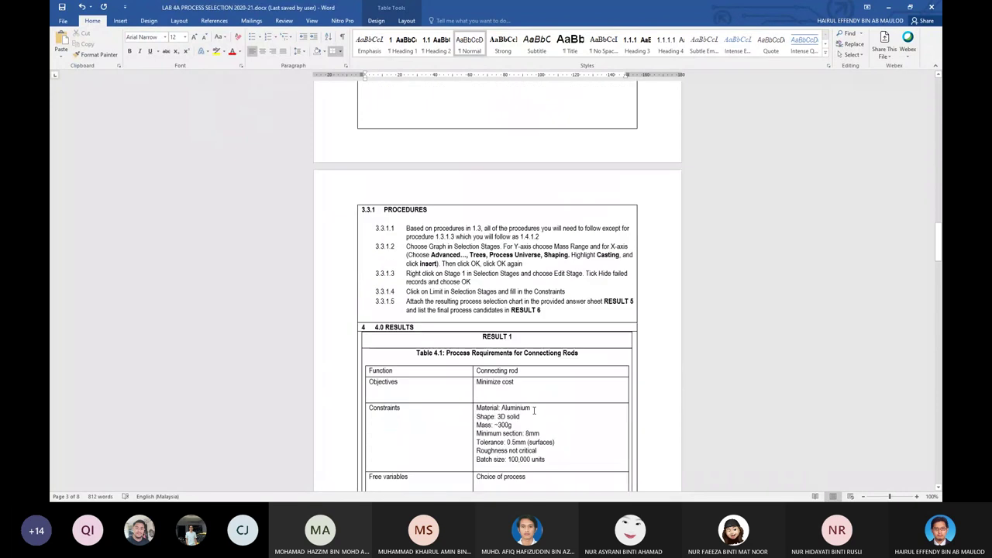
key(ctrl+v)
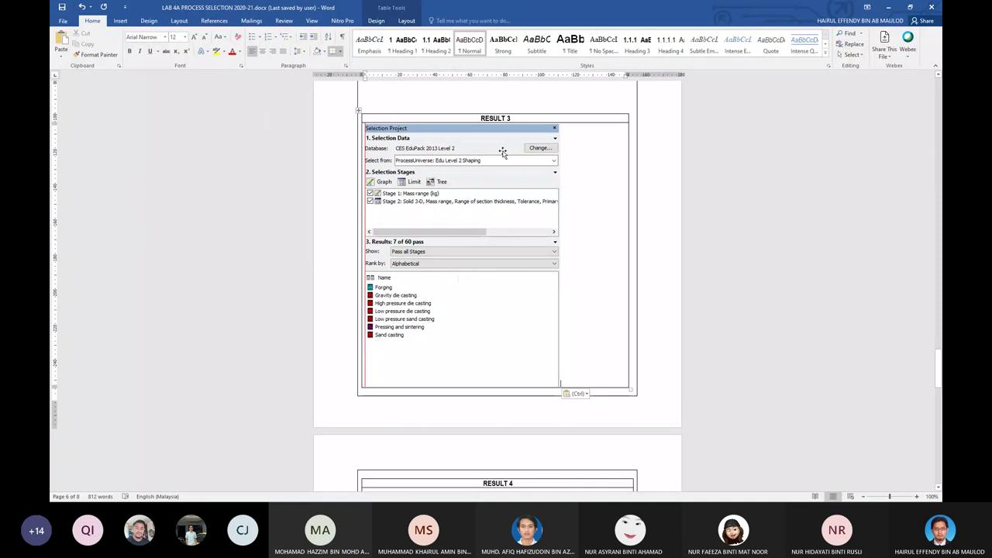
Paste the screenshot into the RESULT 4 cell.
scroll(525, 355, up, 1)
scroll(525, 357, down, 5)
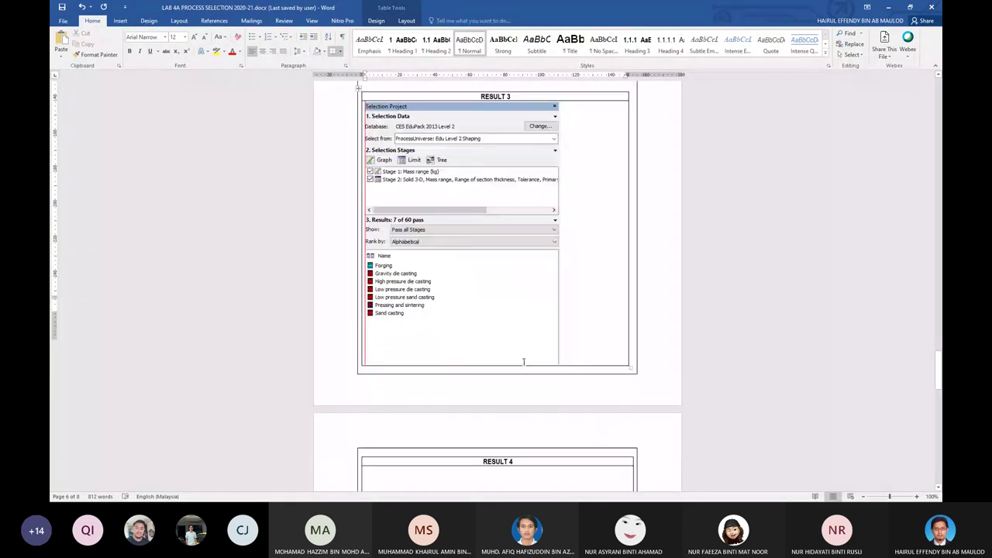
click(514, 328)
key(ctrl+v)
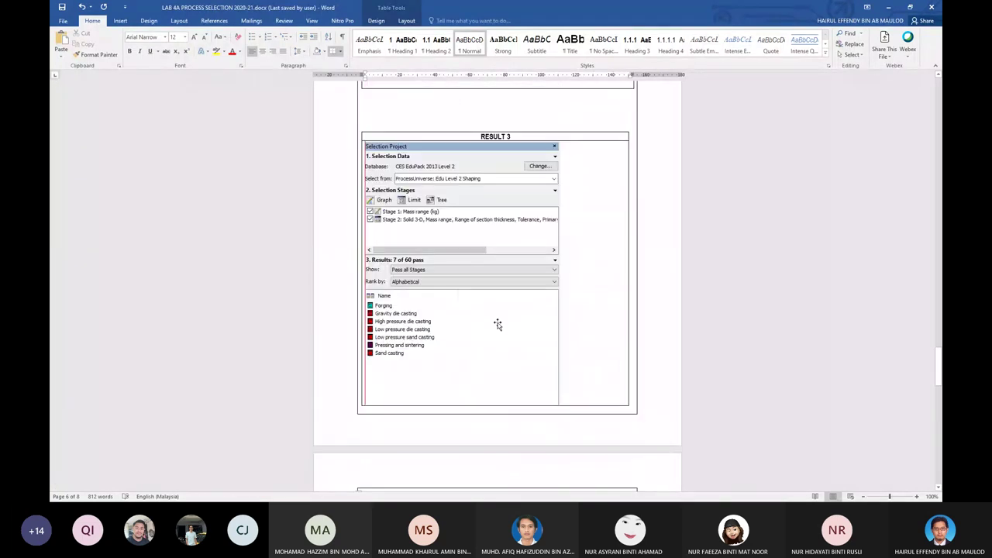
Review the Advanced wording in step 3.3.1.2 before returning to CES EduPack.
scroll(496, 321, up, 15)
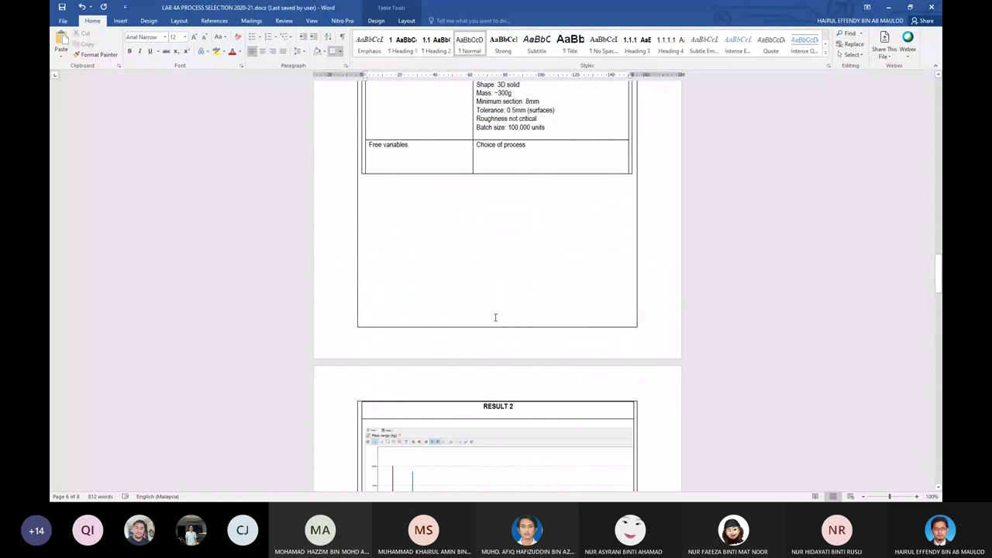
scroll(495, 317, up, 3)
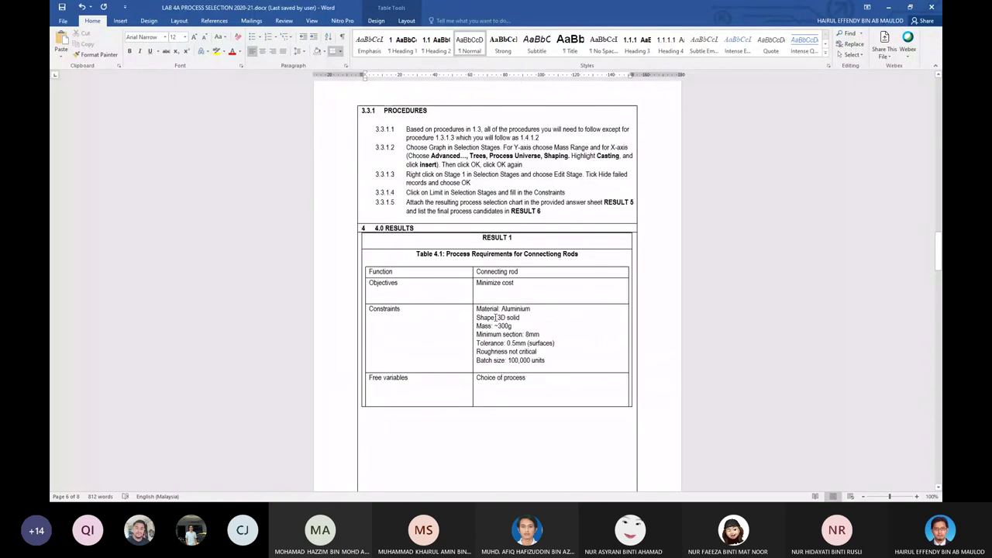
scroll(496, 317, up, 1)
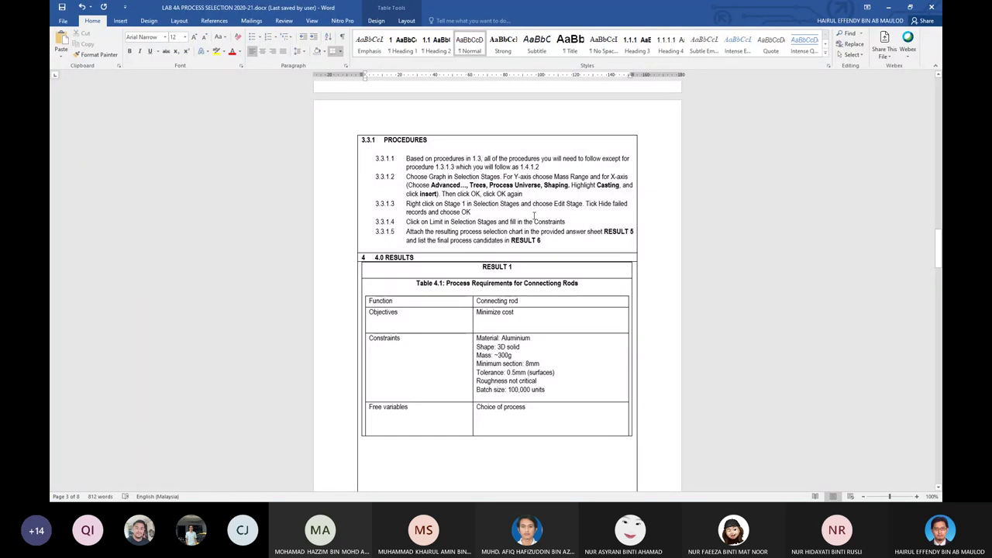
scroll(535, 217, up, 11)
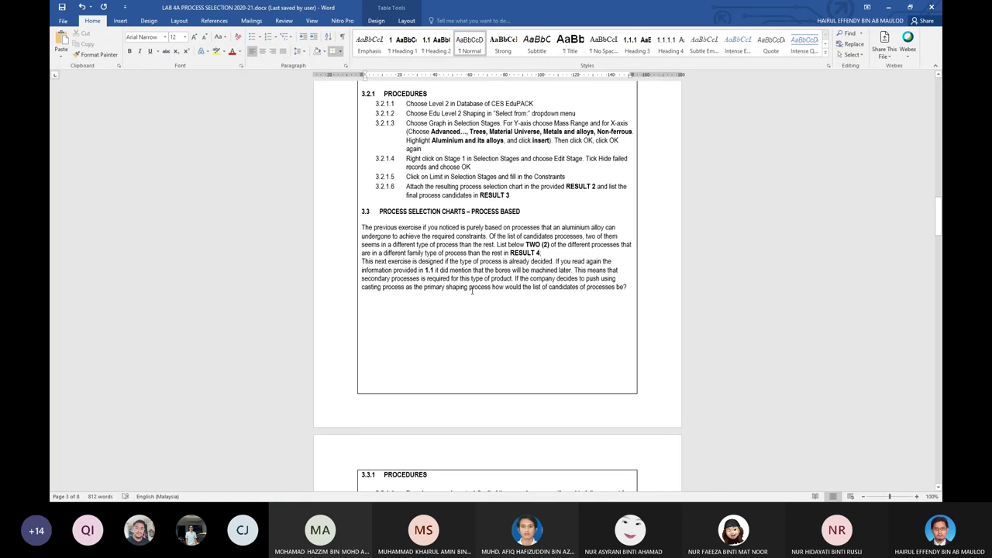
scroll(581, 291, down, 8)
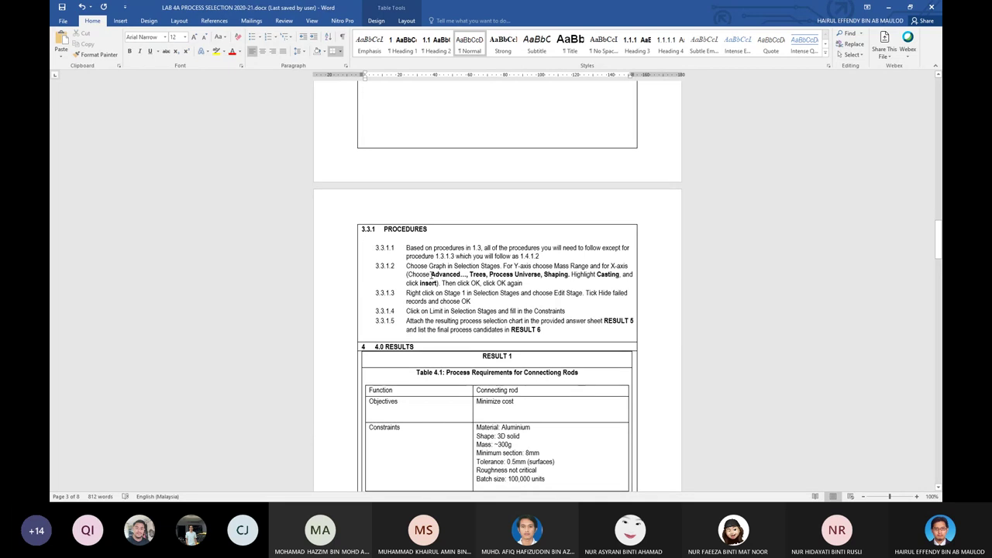
click(431, 275)
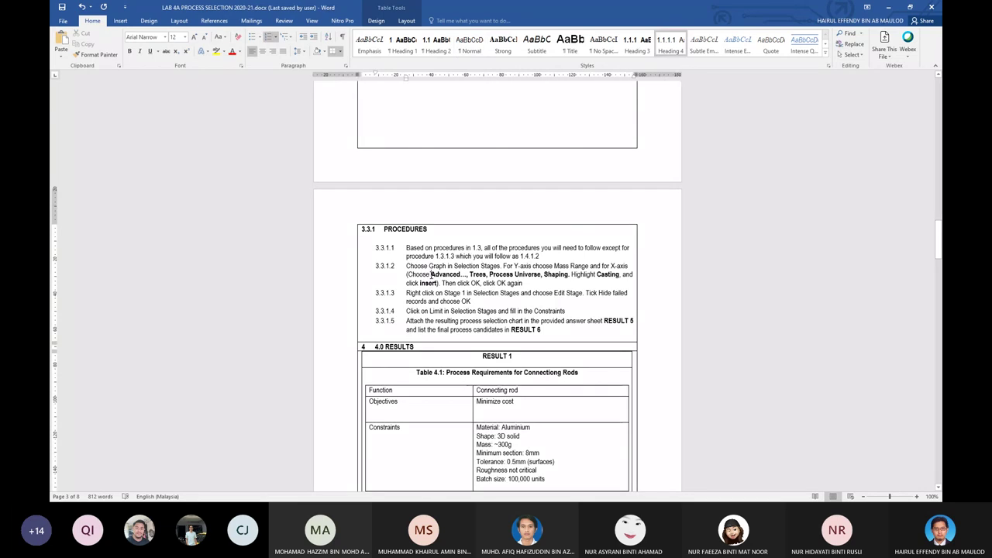
drag(431, 275, 633, 276)
click(560, 283)
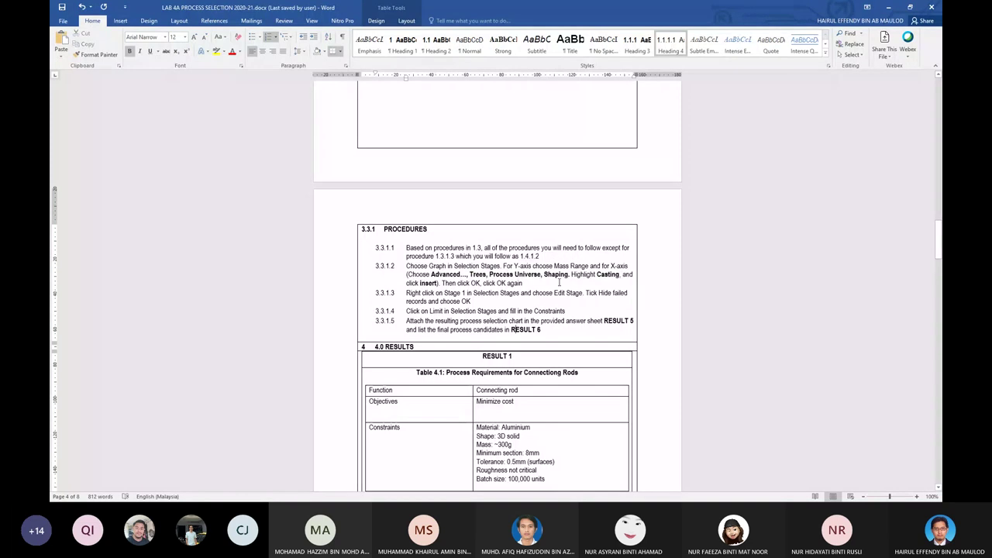
key(alt+Tab)
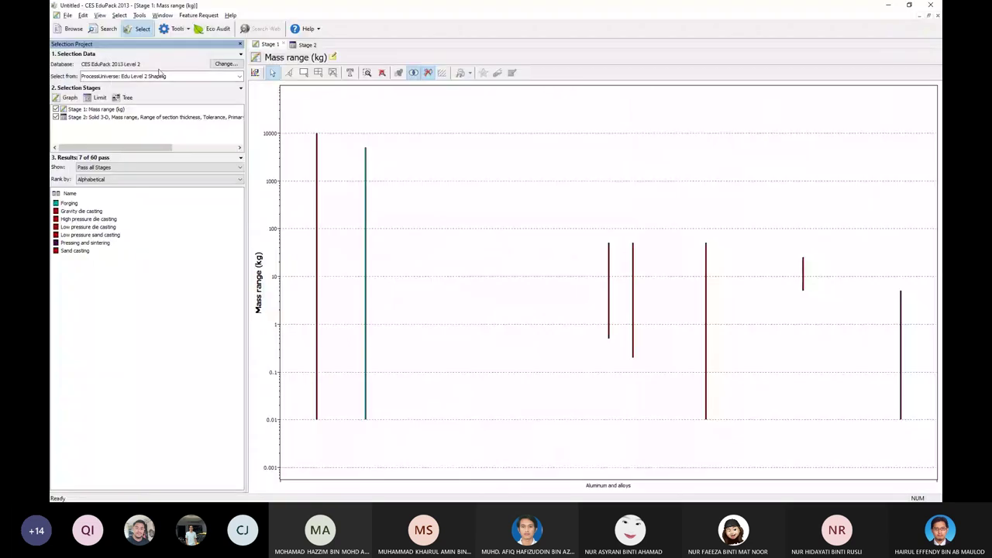
Edit Stage 1's properties and bring up the advanced axis expression editor.
click(105, 111)
right_click(106, 114)
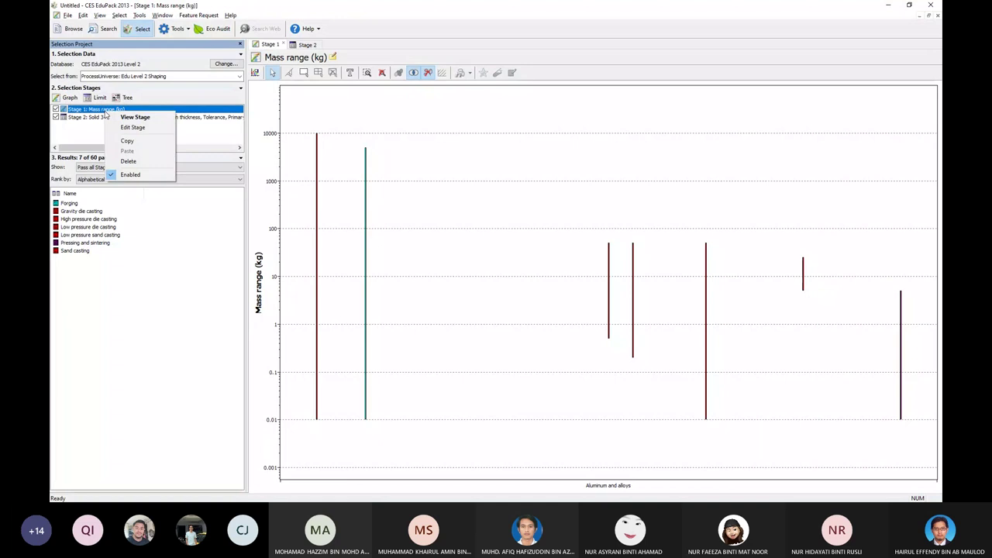
click(132, 128)
click(397, 138)
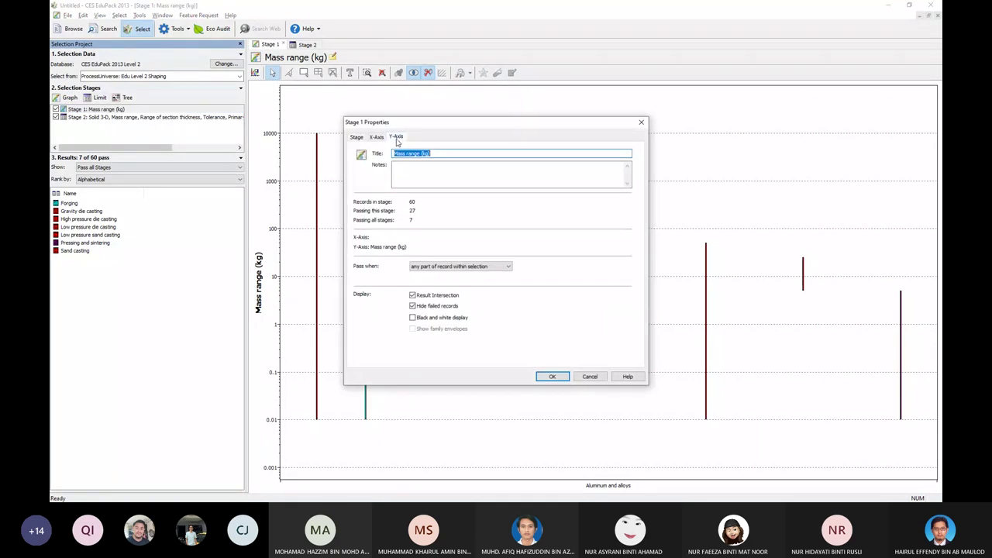
click(583, 210)
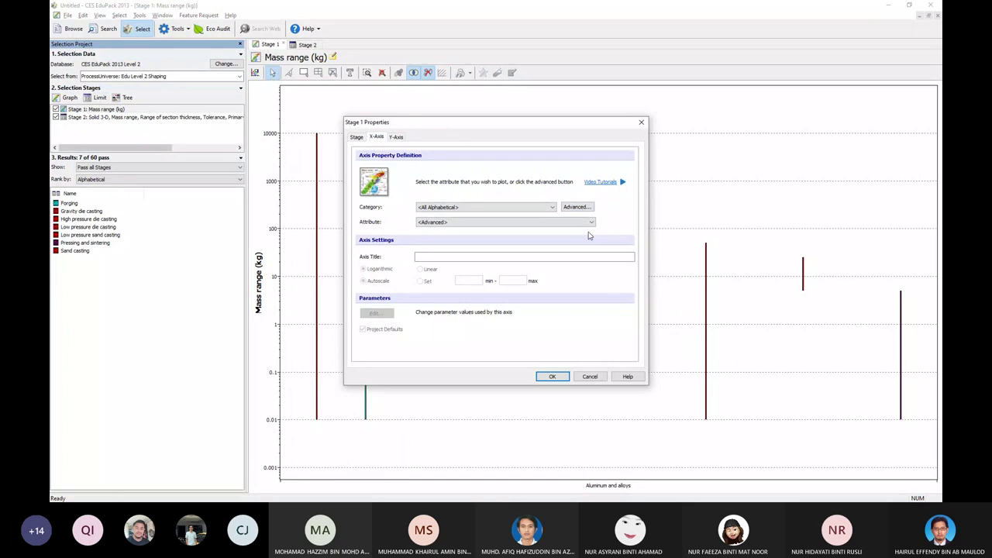
click(577, 207)
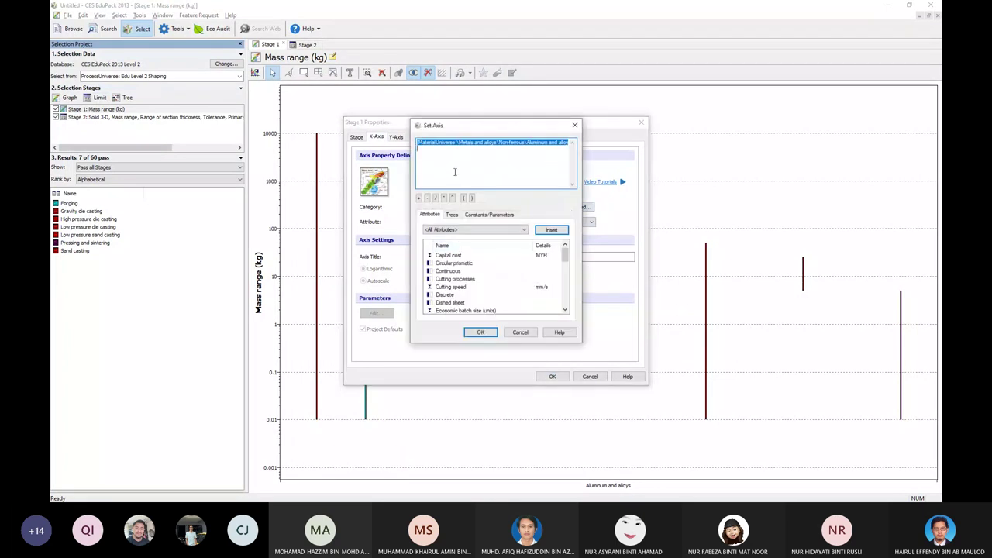
Replace the aluminium axis expression with Casting from the SHAPING tree and apply it.
key(Delete)
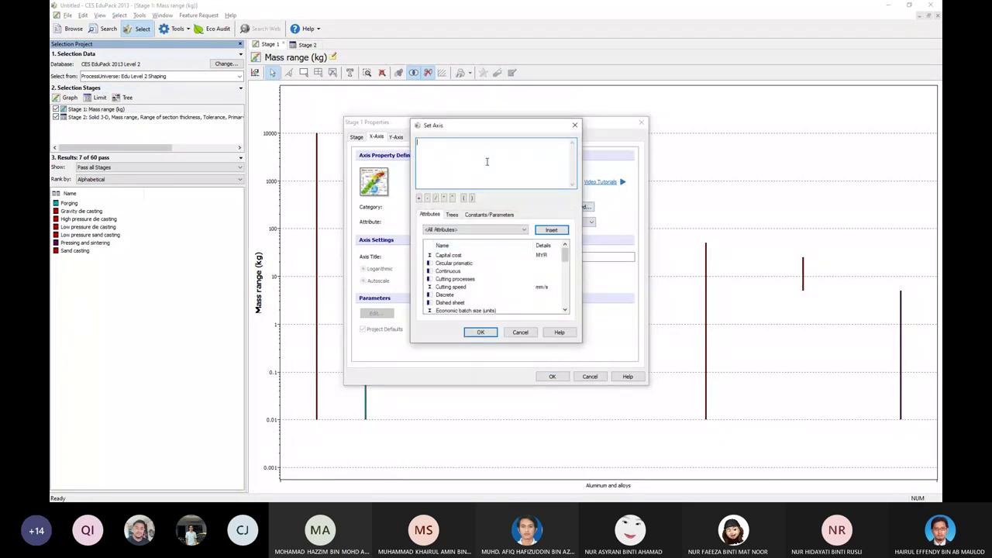
click(452, 214)
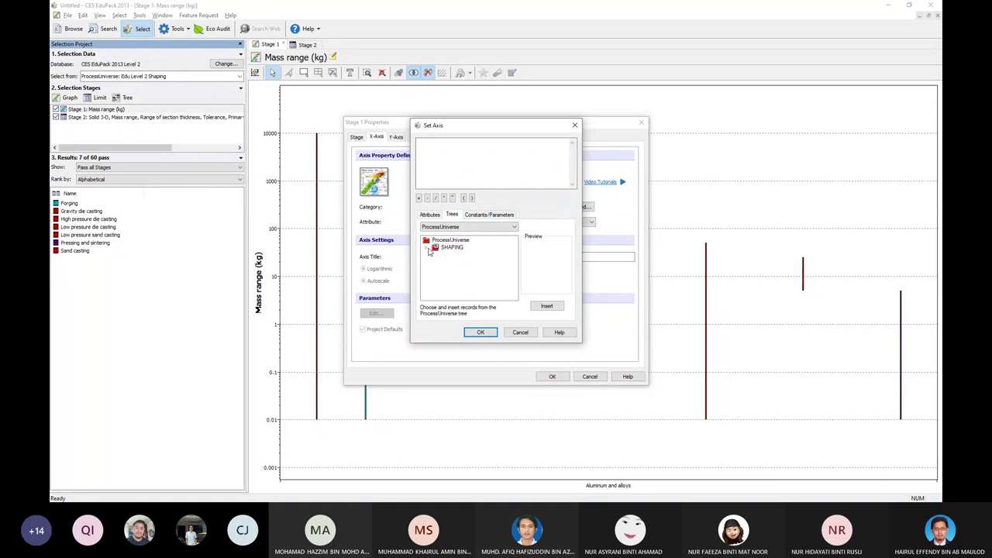
click(430, 248)
click(456, 248)
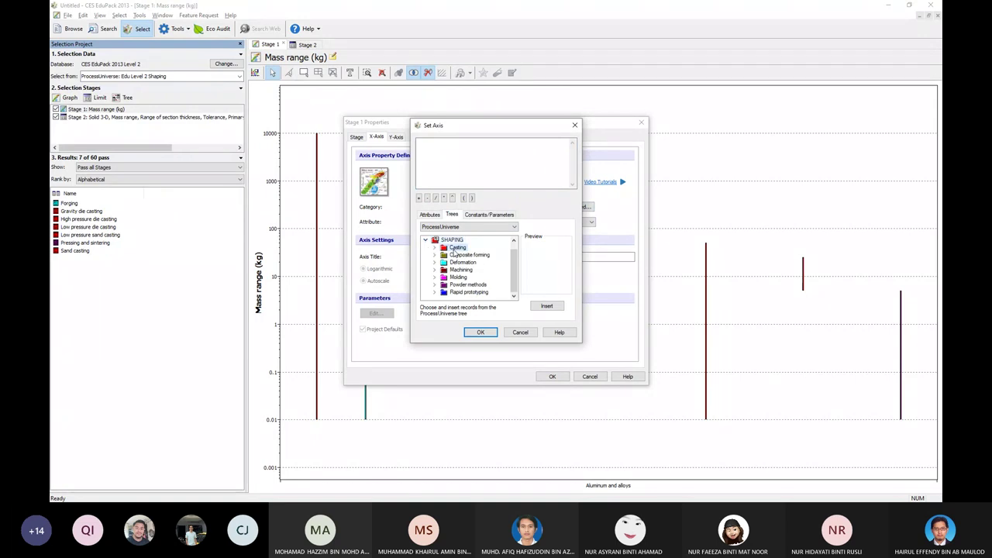
click(547, 306)
click(482, 332)
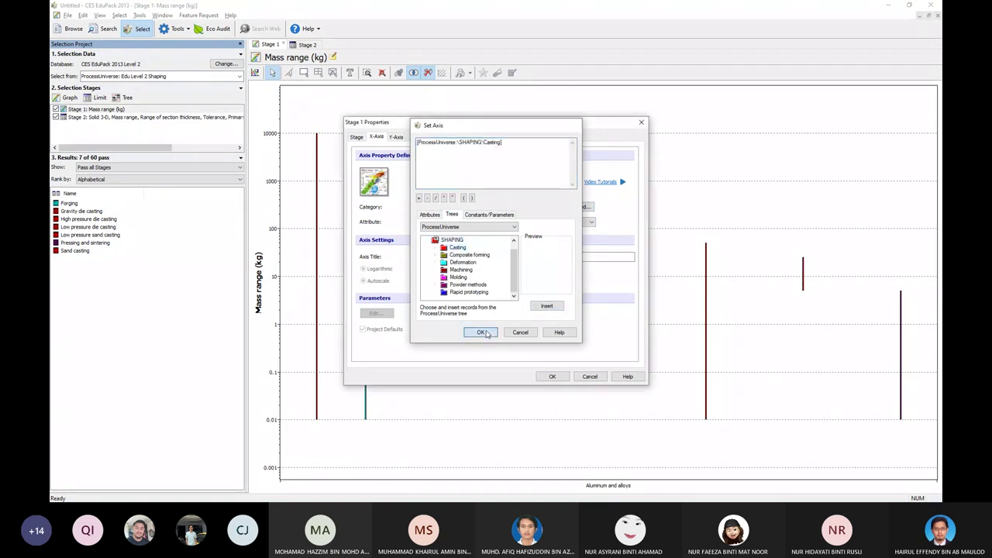
click(552, 376)
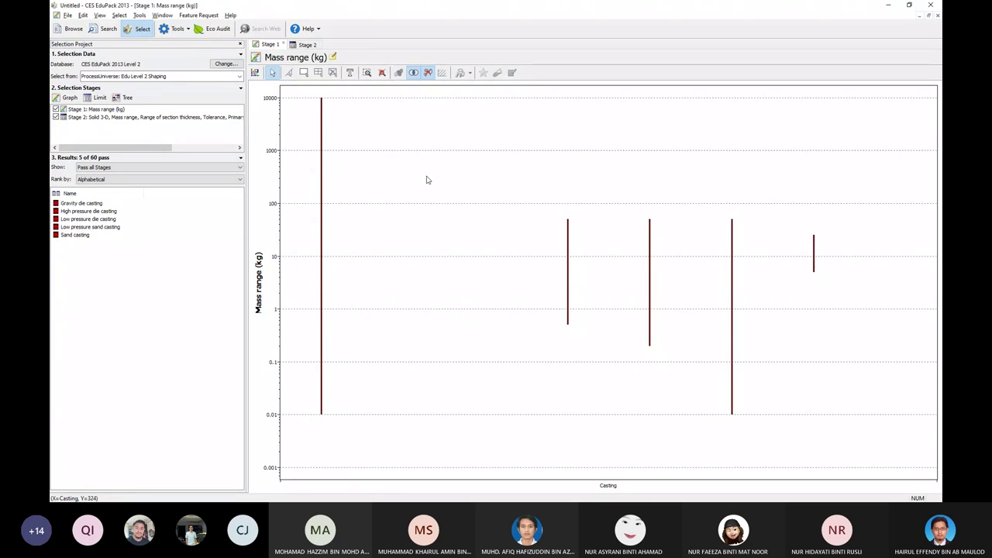
Review Stage 2's criteria: Solid 3-D, 0.3 kg, 8 mm section, 0.5 mm tolerance, primary shaping.
click(163, 118)
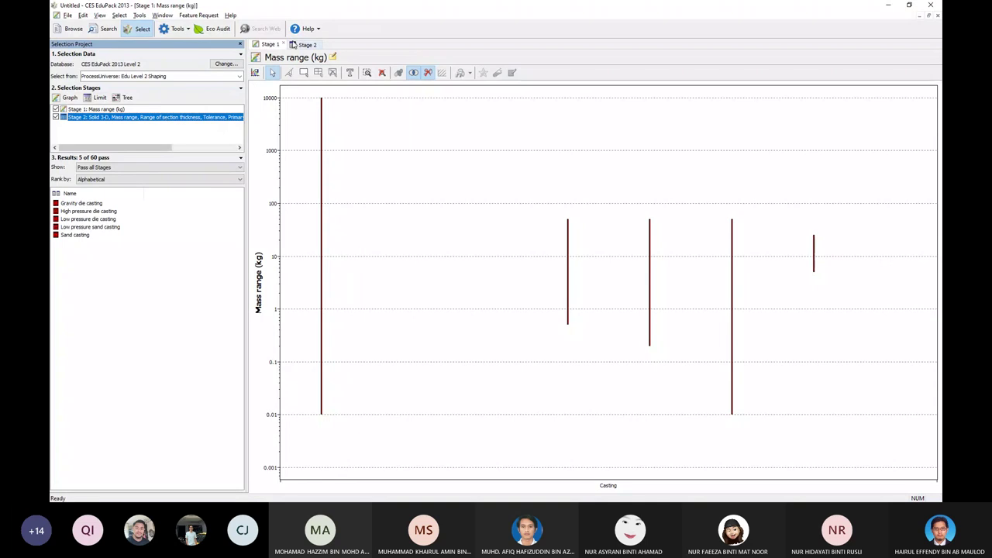
click(305, 44)
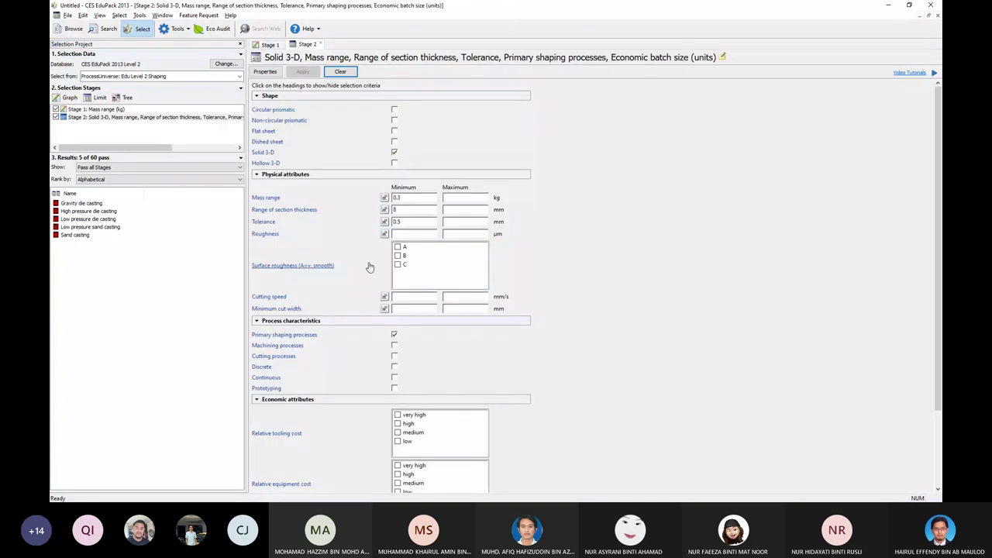
click(141, 119)
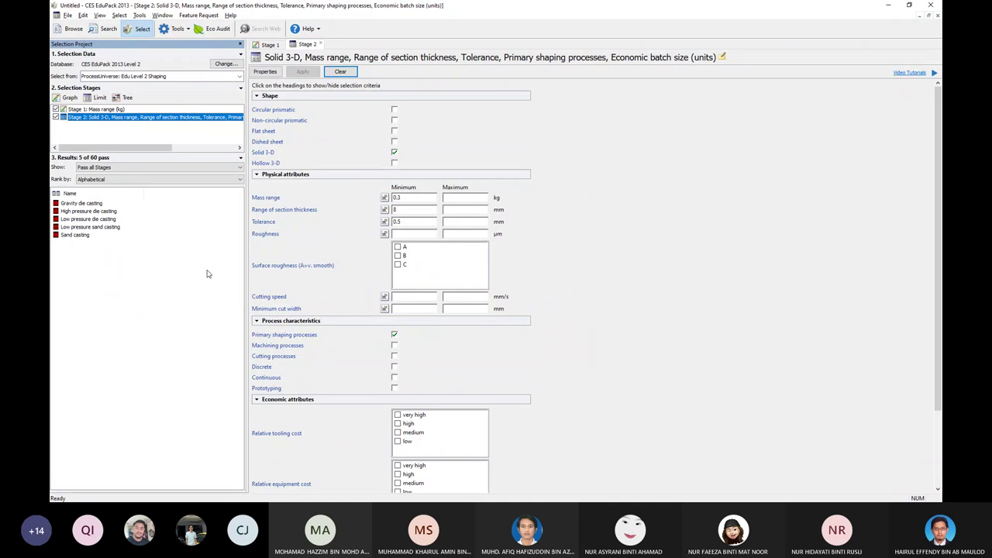
key(alt+Tab)
Snip the casting-only Stage 1 mass-range chart and paste it into RESULT 5.
scroll(503, 319, down, 10)
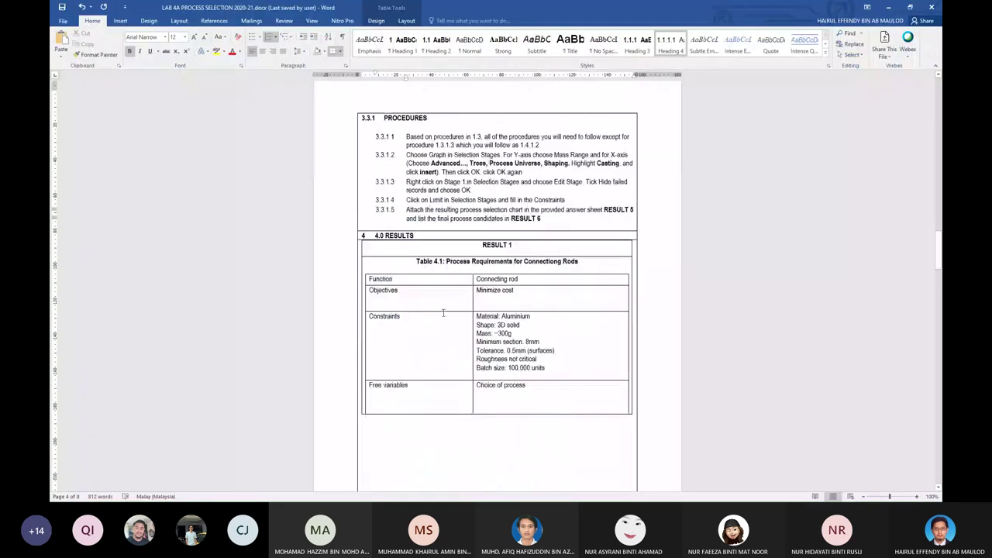
scroll(504, 319, up, 10)
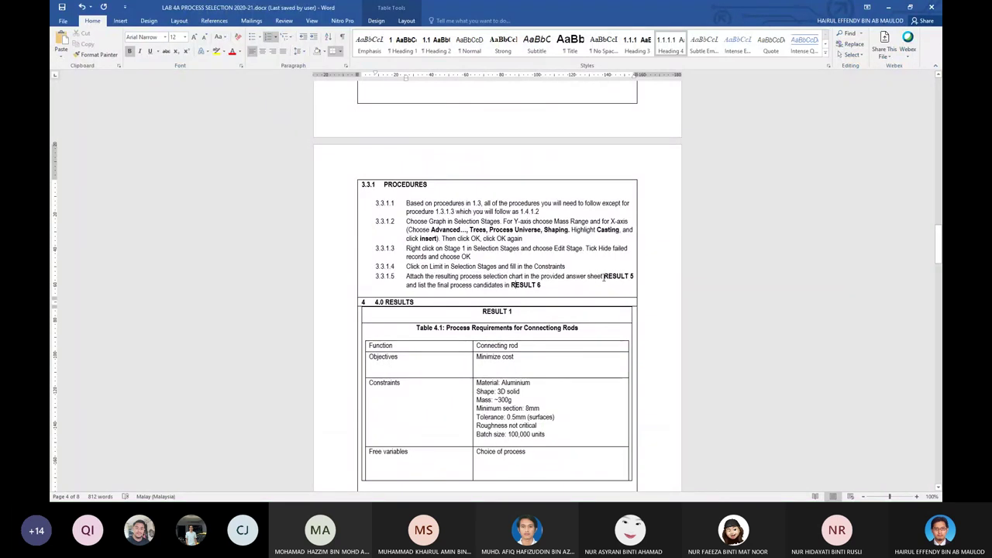
key(alt+Tab)
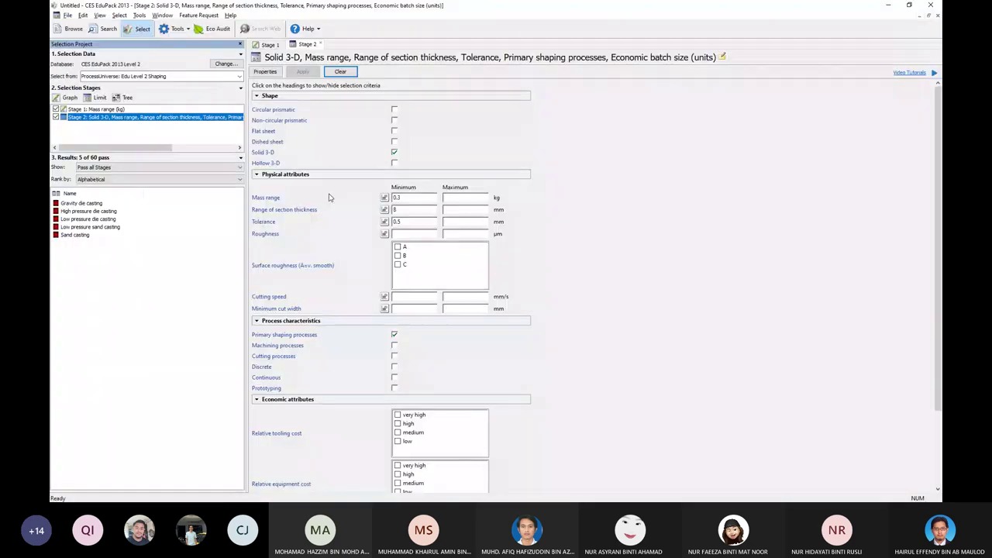
click(268, 45)
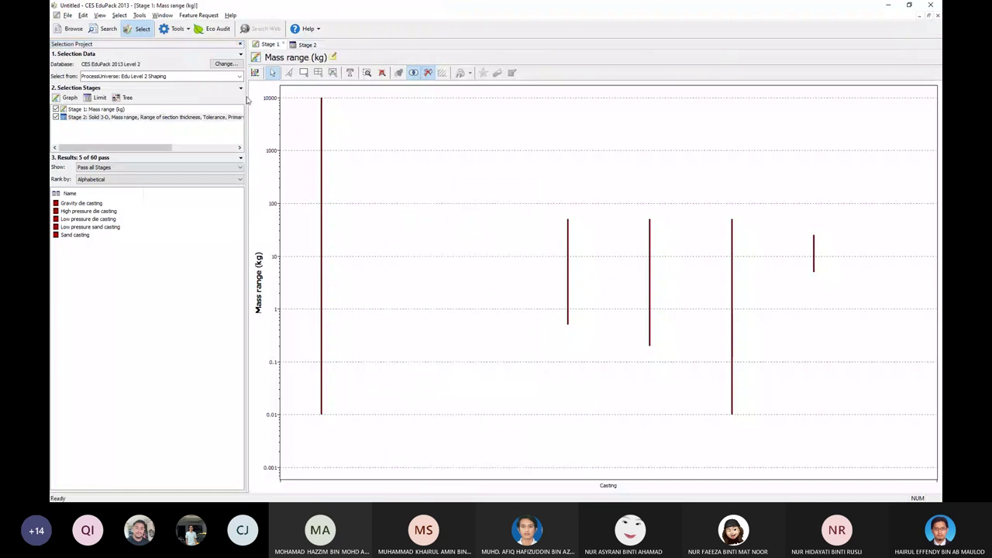
key(super+shift+s)
drag(250, 78, 917, 493)
key(alt+Tab)
scroll(500, 396, down, 10)
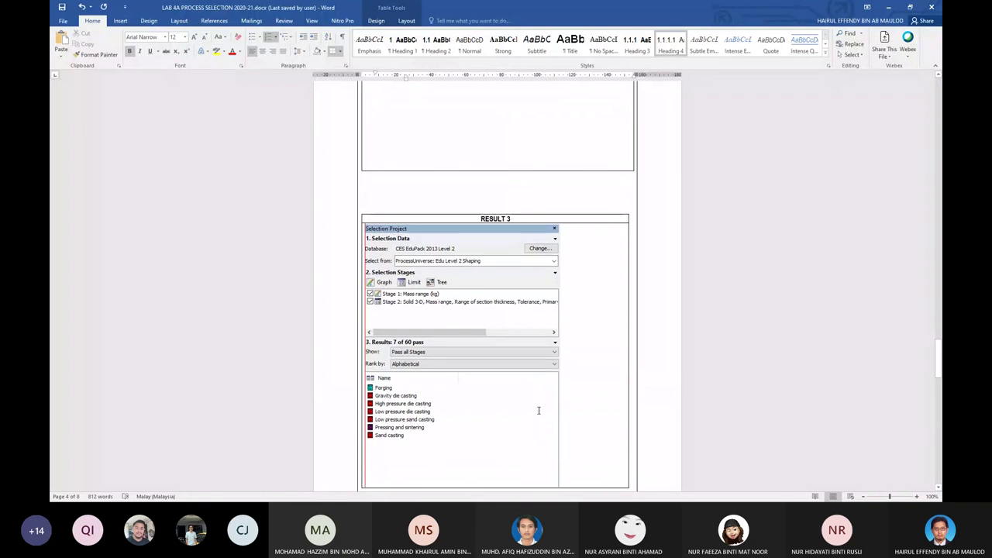
scroll(535, 415, down, 15)
click(468, 282)
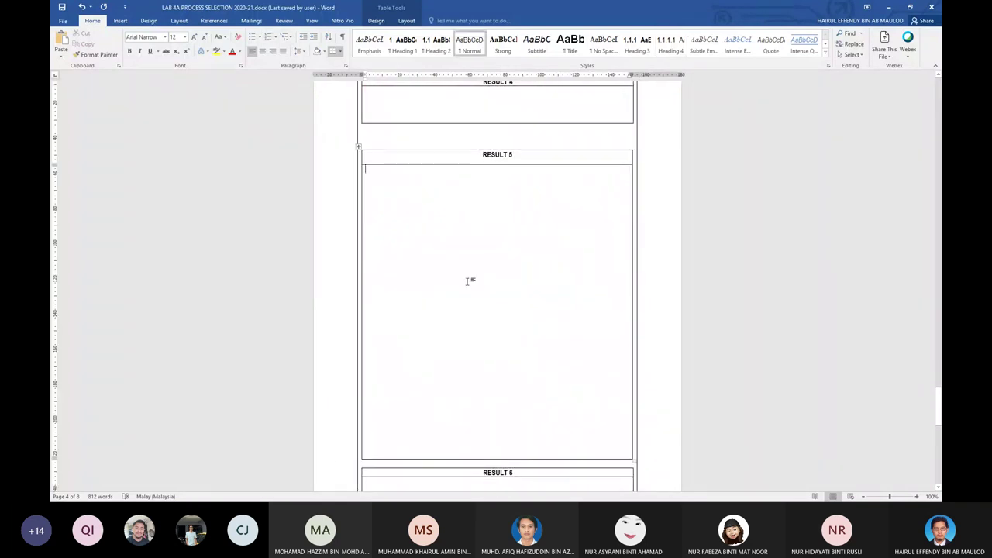
key(ctrl+v)
Snip the Selection Project results panel and place the insertion point in RESULT 6.
key(alt+Tab)
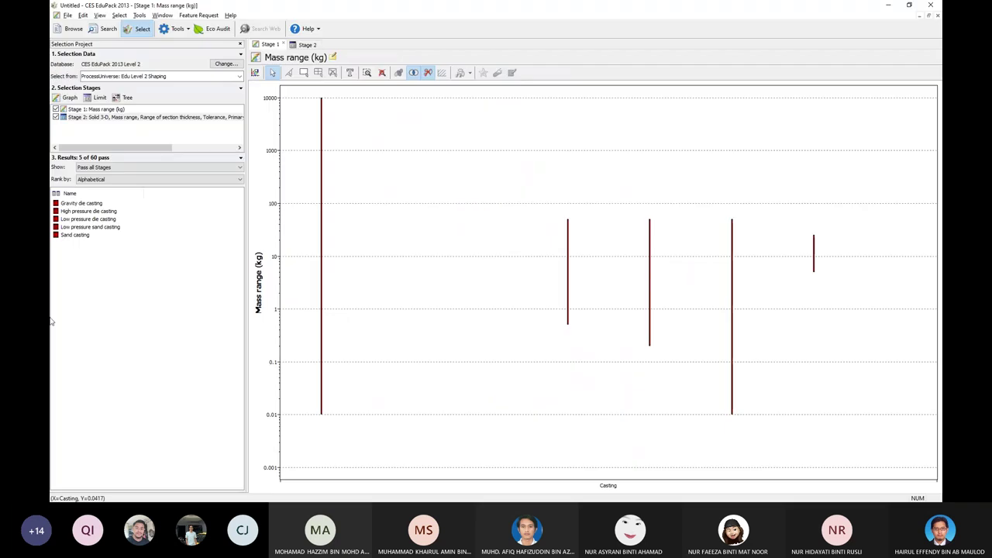
key(shift+super+s)
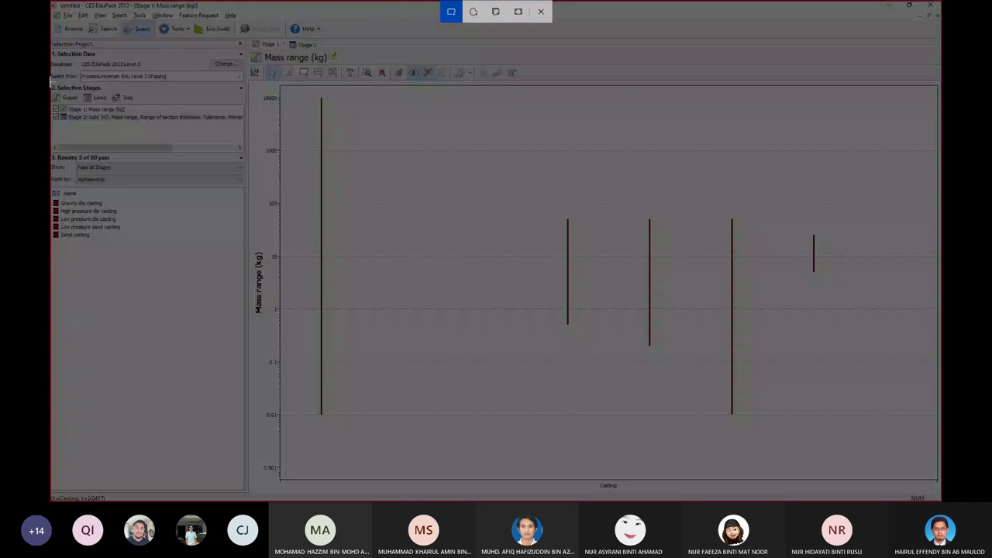
drag(51, 80, 245, 282)
key(alt+Tab)
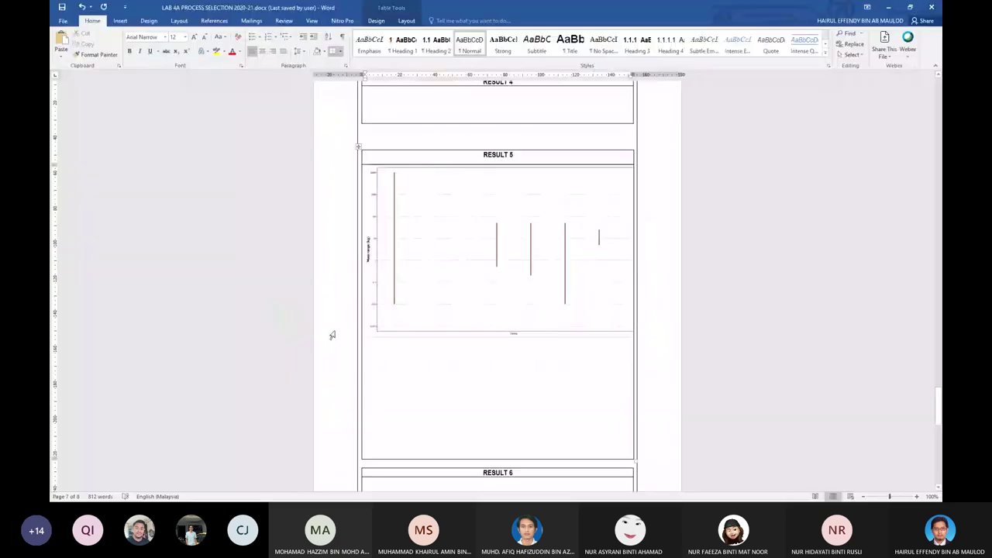
scroll(552, 432, down, 3)
click(505, 383)
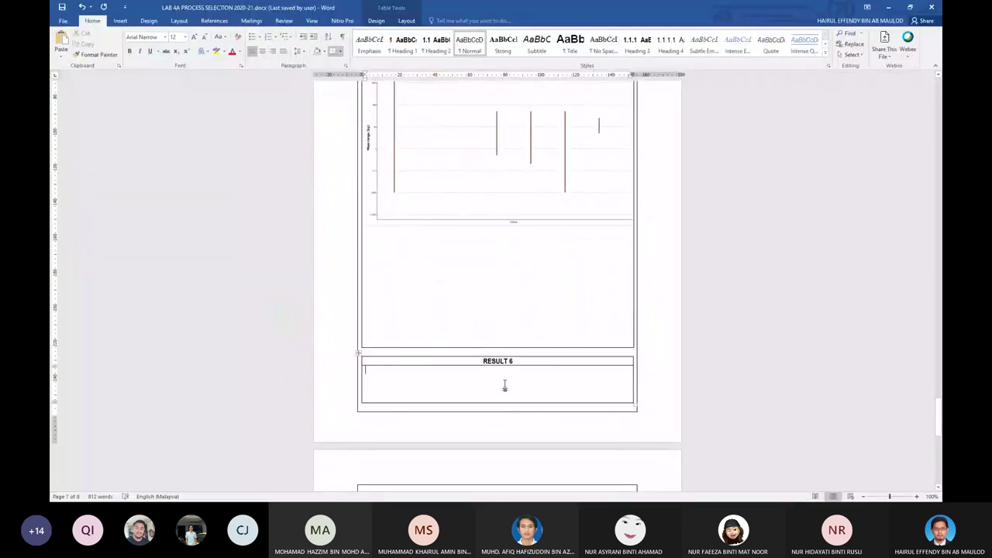
Paste the five-casting-process results panel screenshot into RESULT 6 and check the results.
key(ctrl+v)
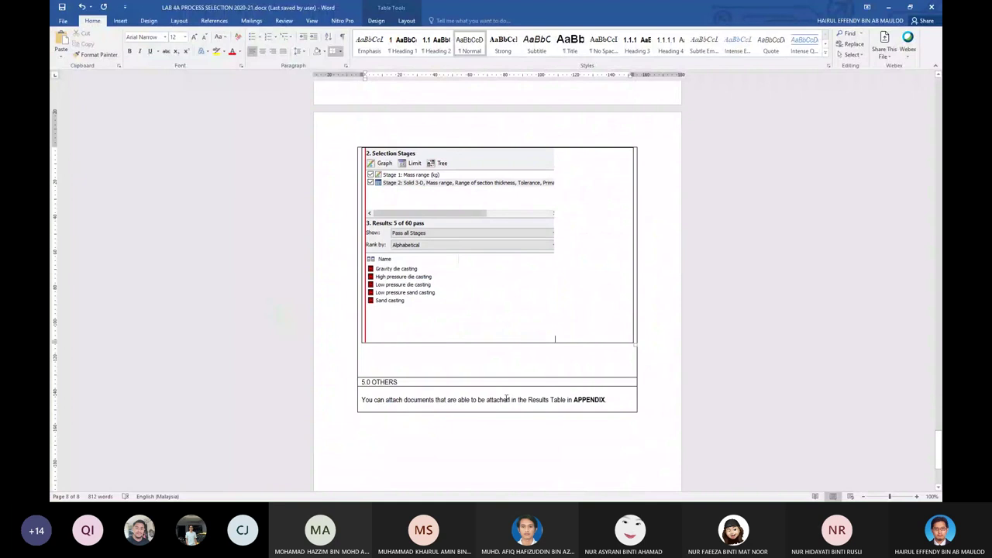
scroll(465, 349, up, 20)
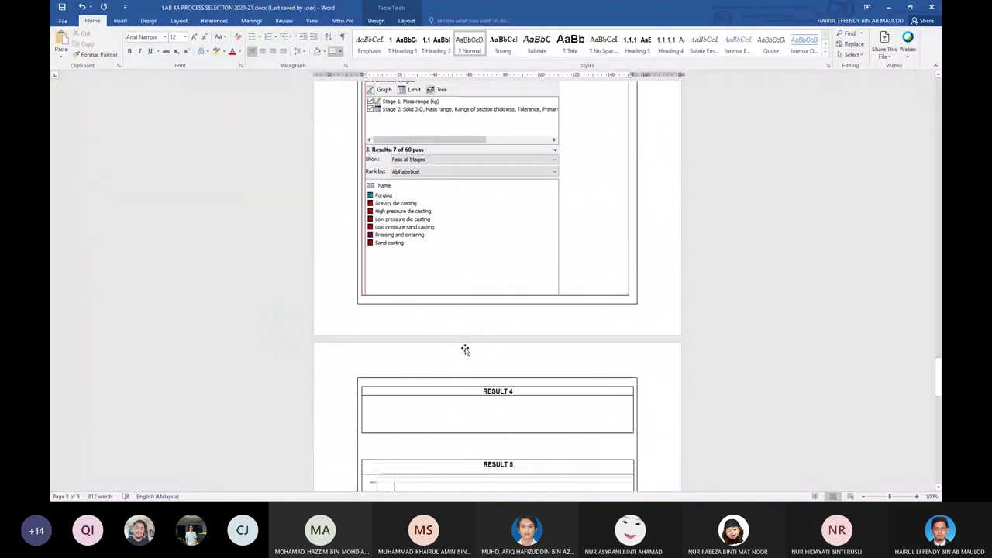
scroll(465, 350, up, 3)
scroll(480, 361, down, 3)
click(522, 392)
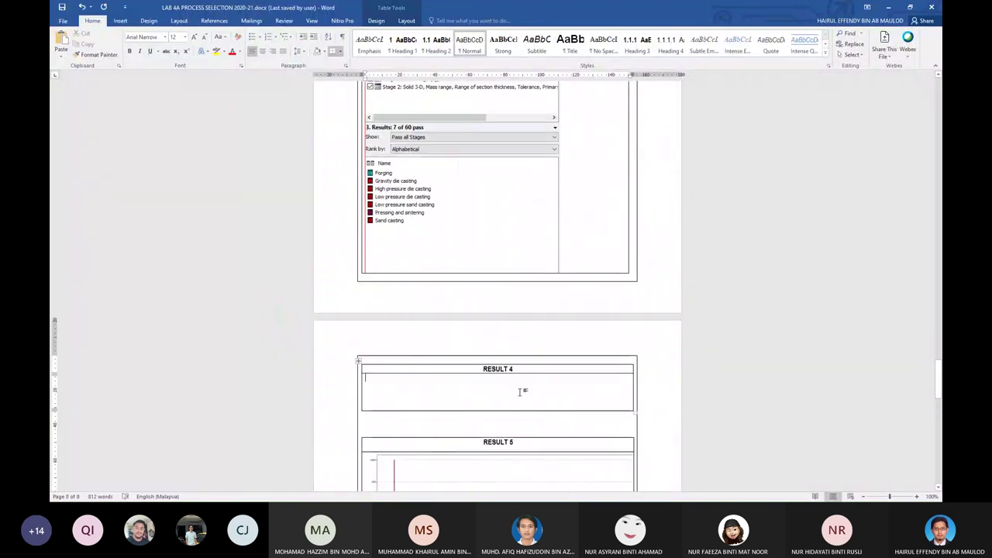
scroll(511, 390, up, 15)
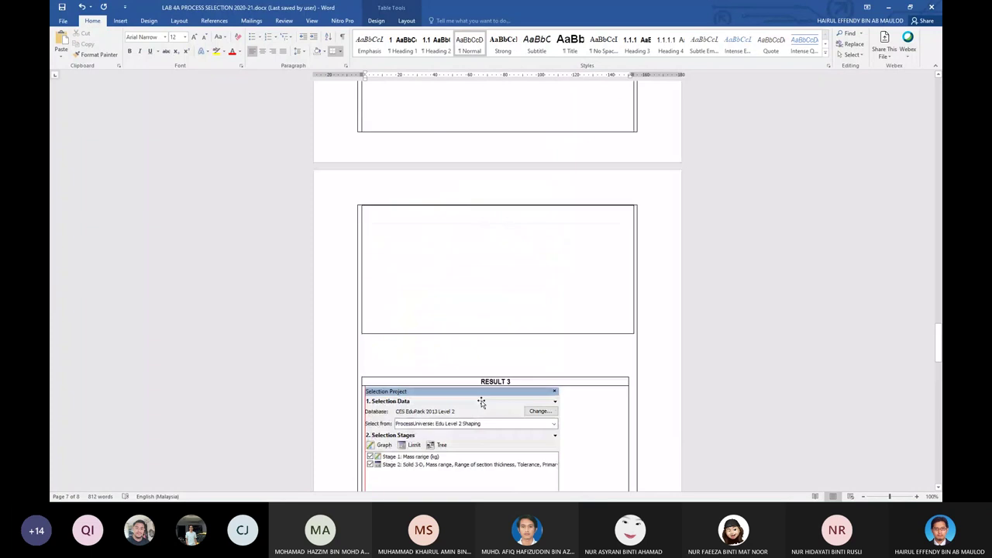
scroll(485, 380, up, 20)
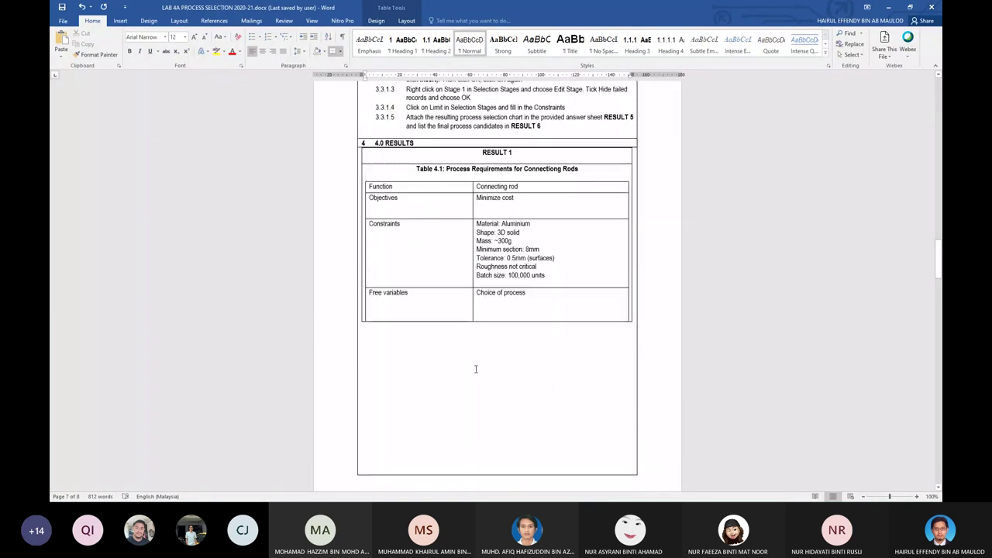
scroll(476, 370, down, 3)
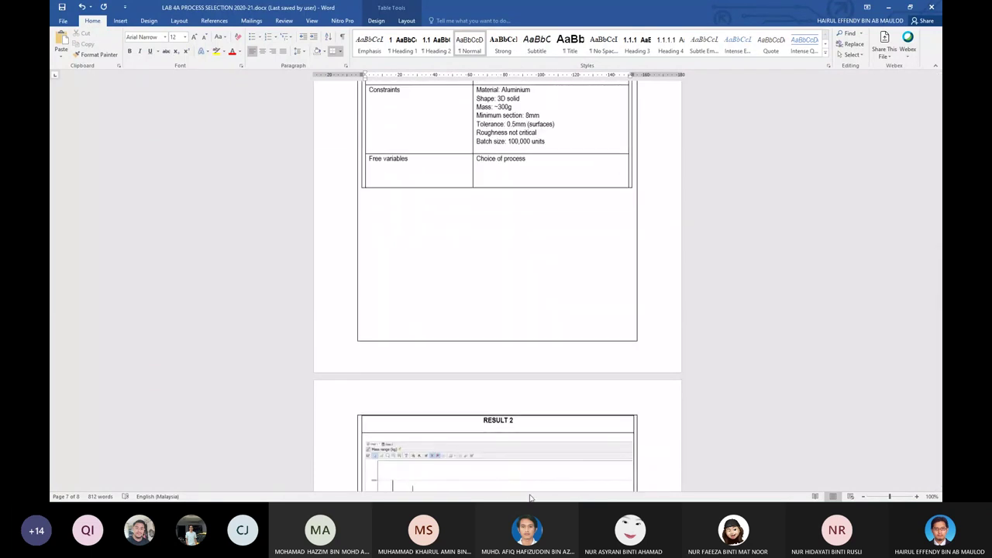
Compare the CES EduPack chart against the lab sheet, finishing with EduPack in front.
key(alt+Tab)
click(426, 225)
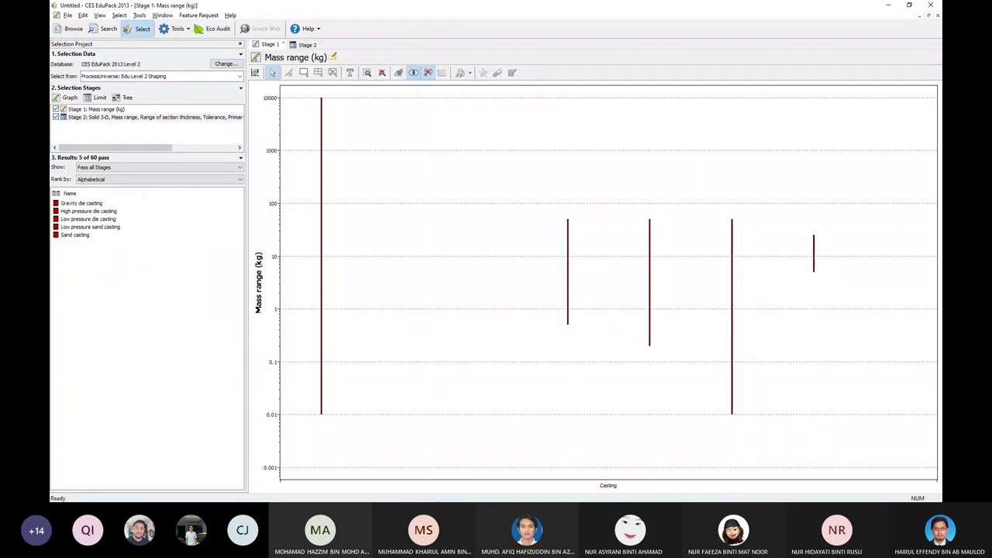
key(alt+Tab)
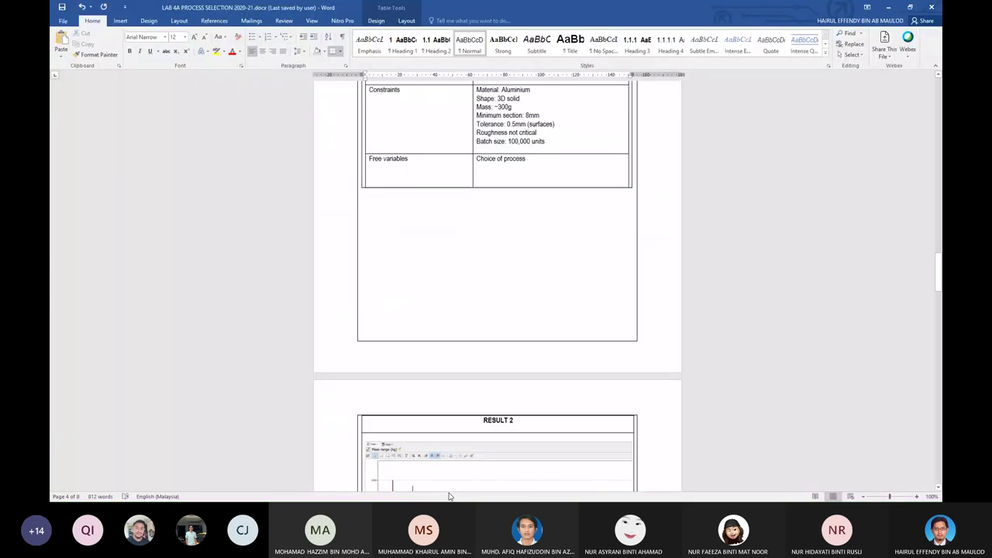
scroll(445, 398, up, 15)
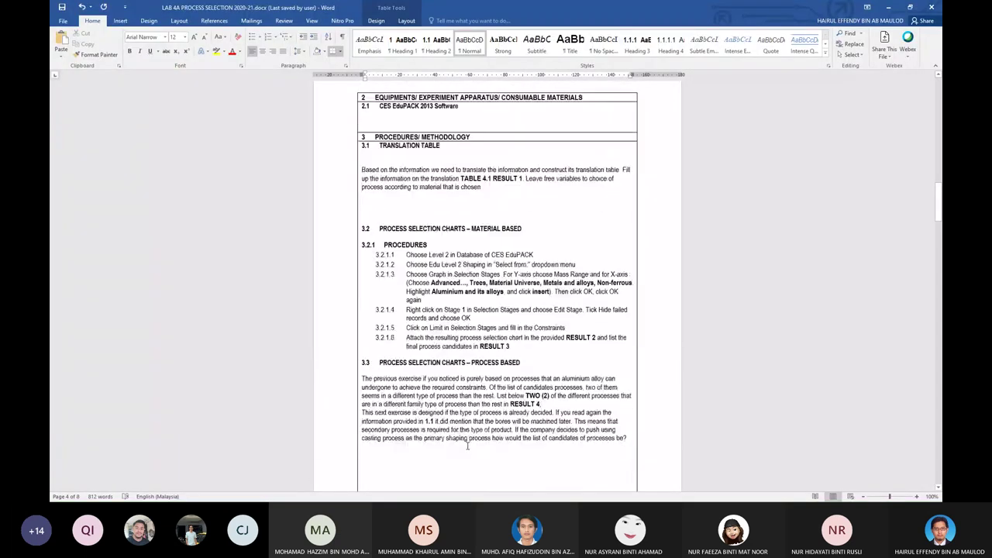
scroll(467, 445, up, 10)
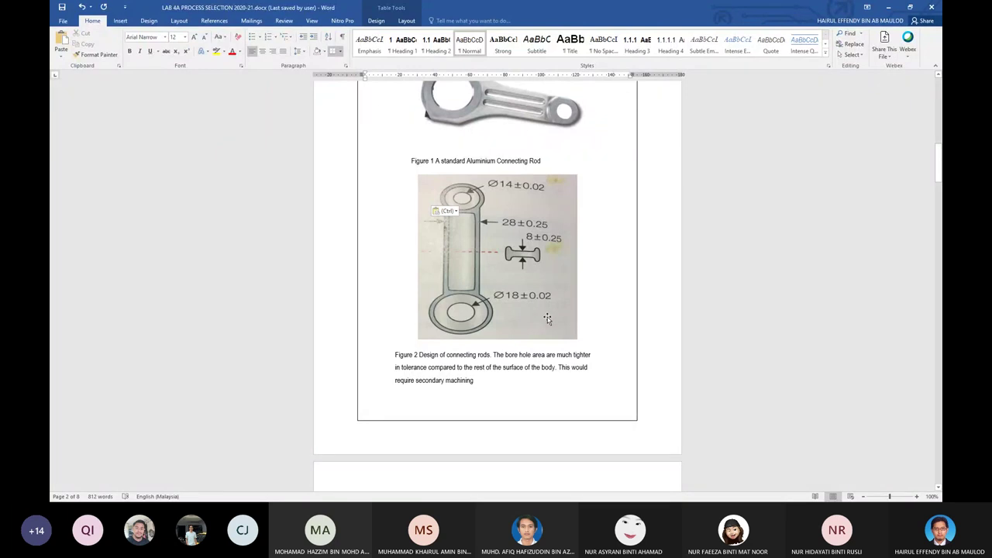
key(alt+Tab)
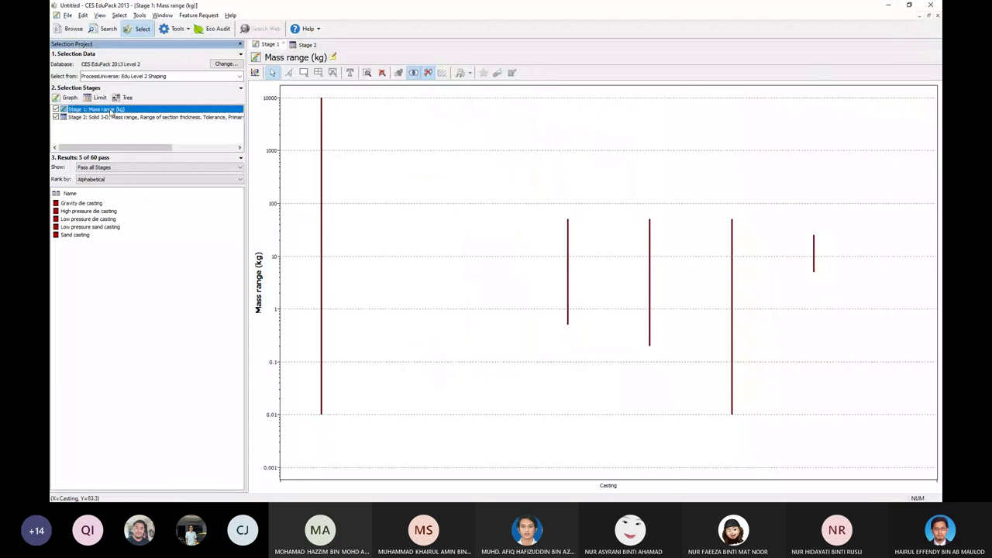
In Stage 1's X-axis advanced editor, clear the existing Casting expression.
right_click(138, 118)
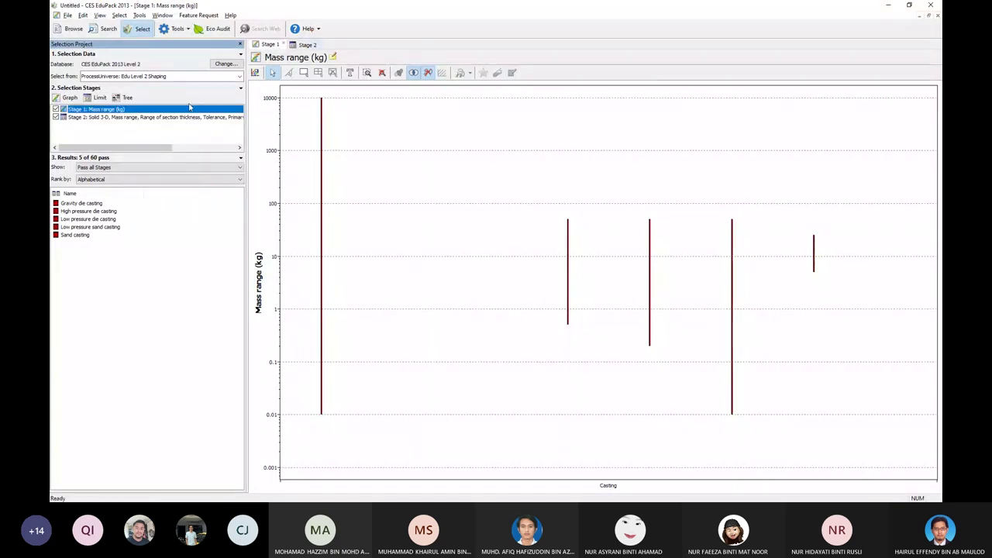
right_click(98, 112)
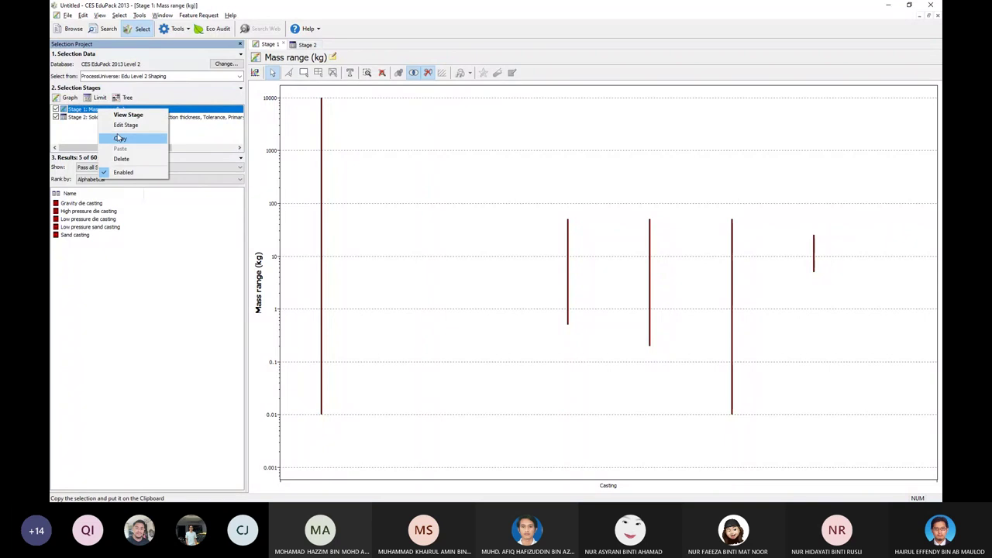
click(125, 125)
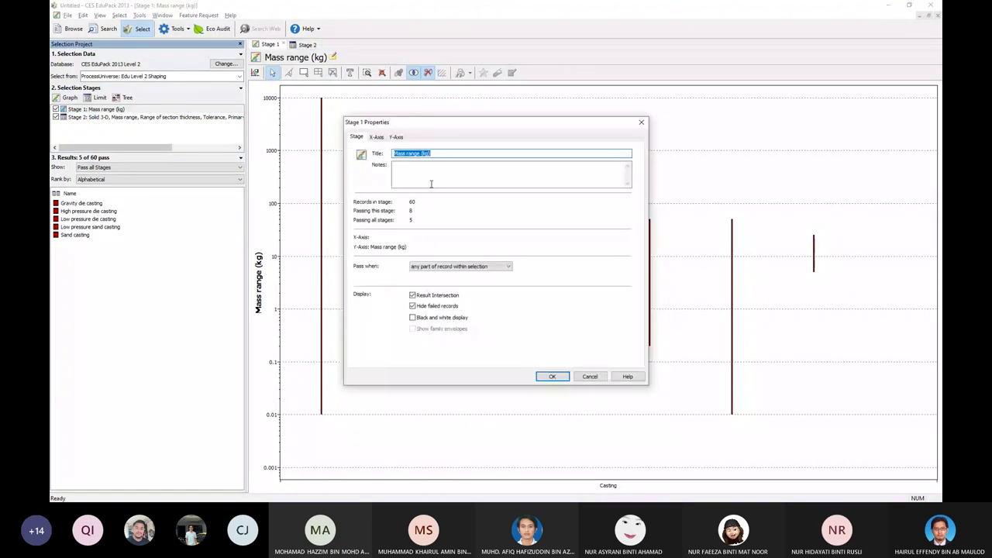
click(376, 137)
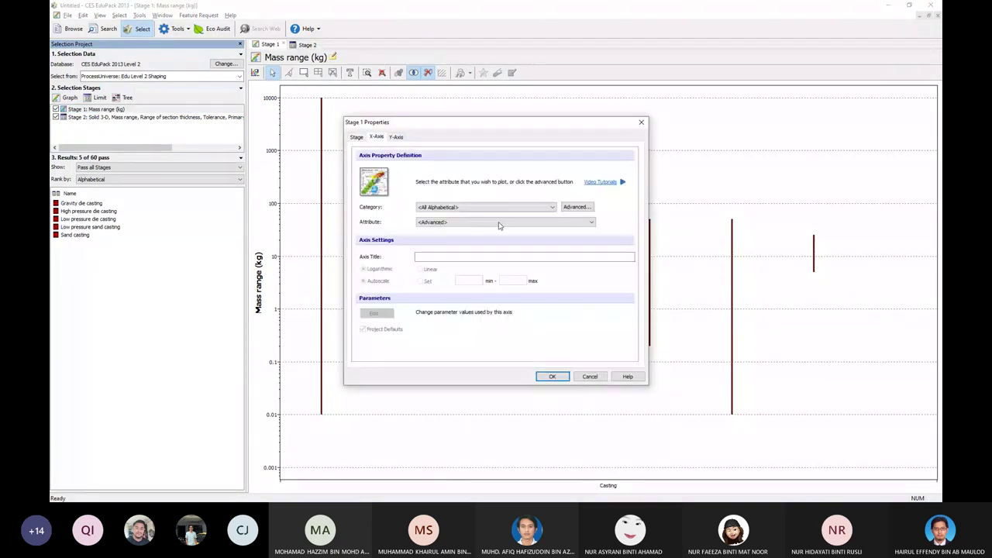
click(578, 207)
click(452, 214)
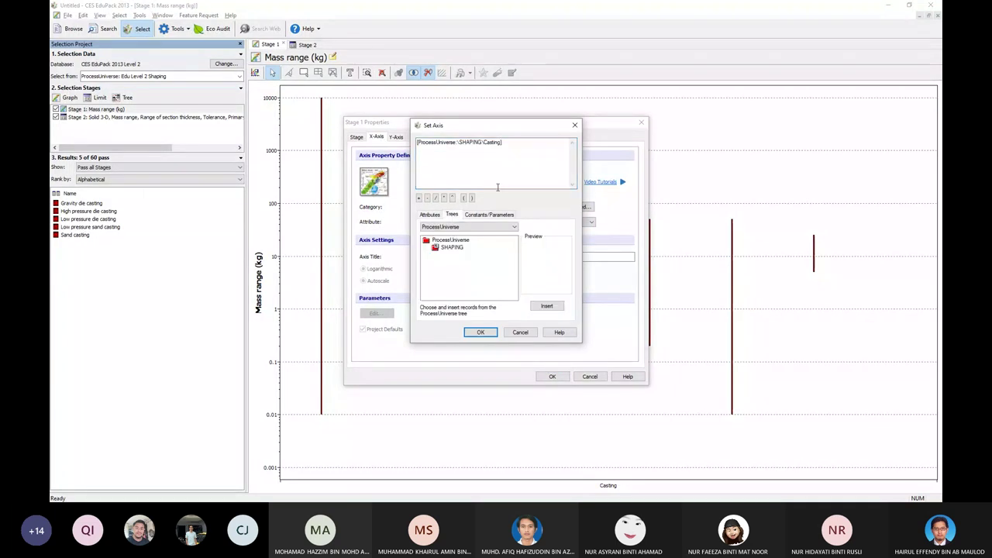
click(498, 187)
key(ctrl+a)
key(Delete)
Insert MaterialUniverse > Non-ferrous > Aluminum and alloys as the Stage 1 X axis and confirm.
click(468, 227)
click(450, 238)
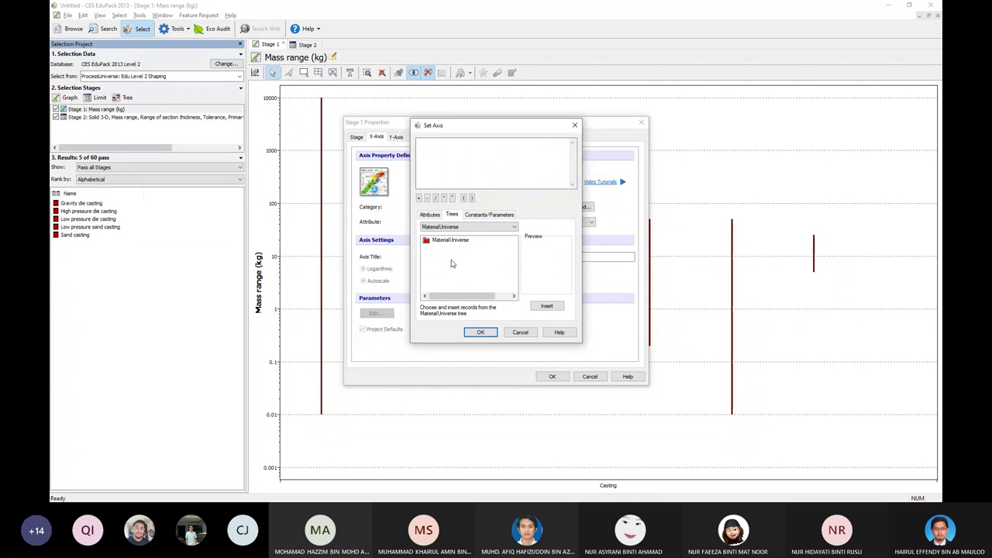
click(426, 262)
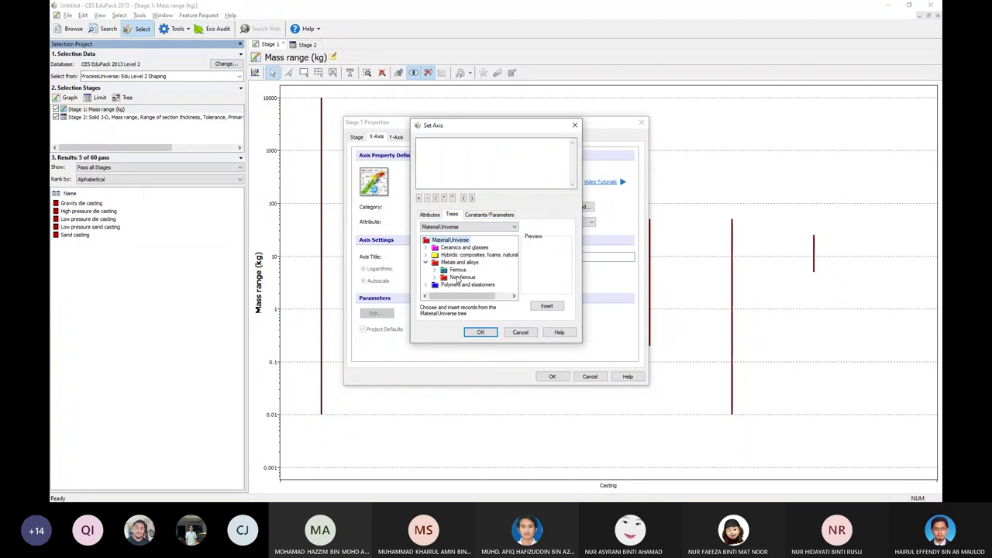
click(436, 277)
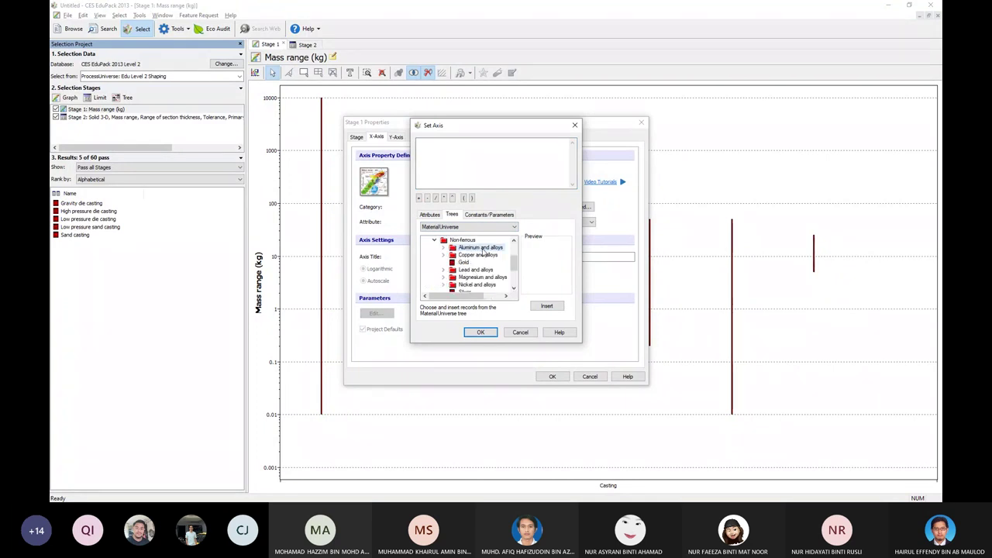
click(546, 305)
click(487, 332)
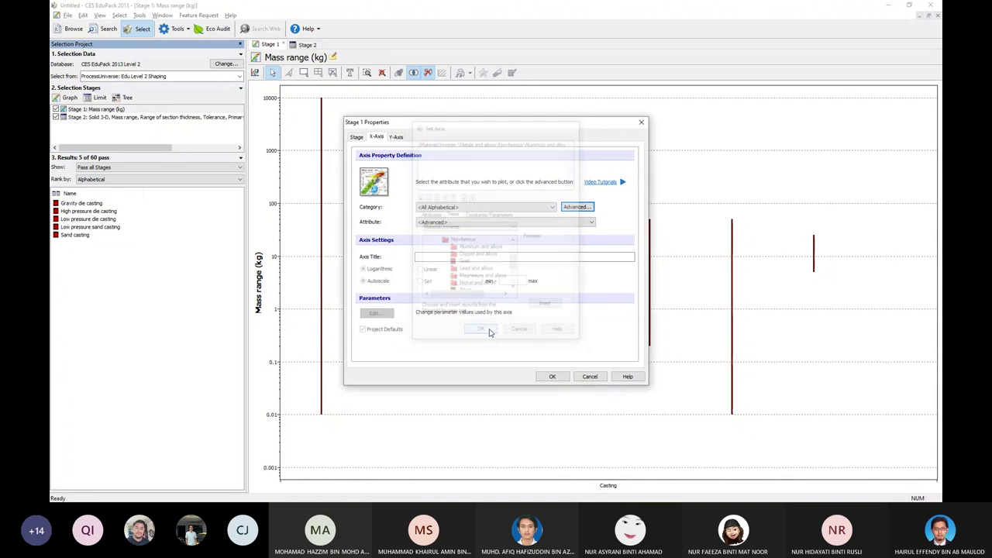
click(553, 376)
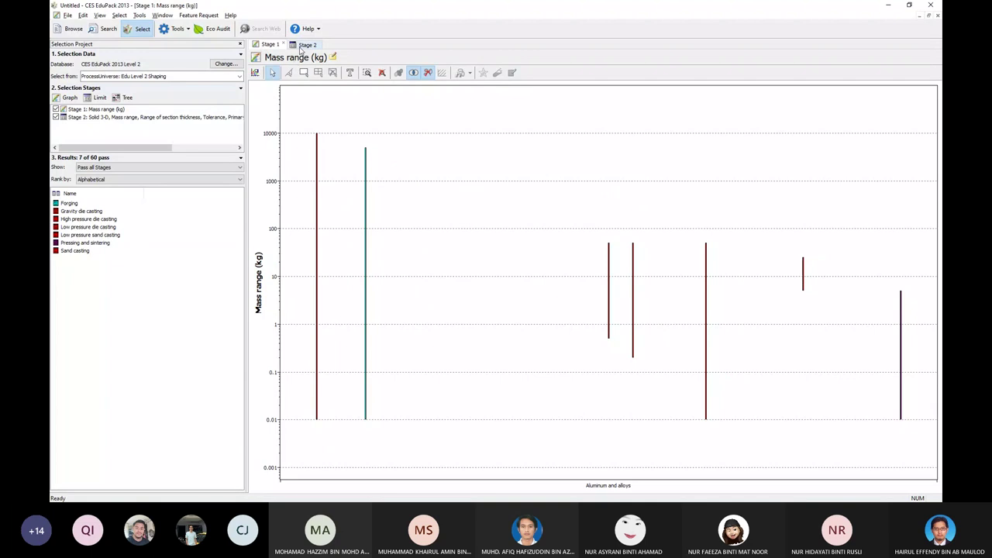
On Stage 2, delete the 0.5 tolerance minimum and begin entering a tolerance maximum.
click(302, 46)
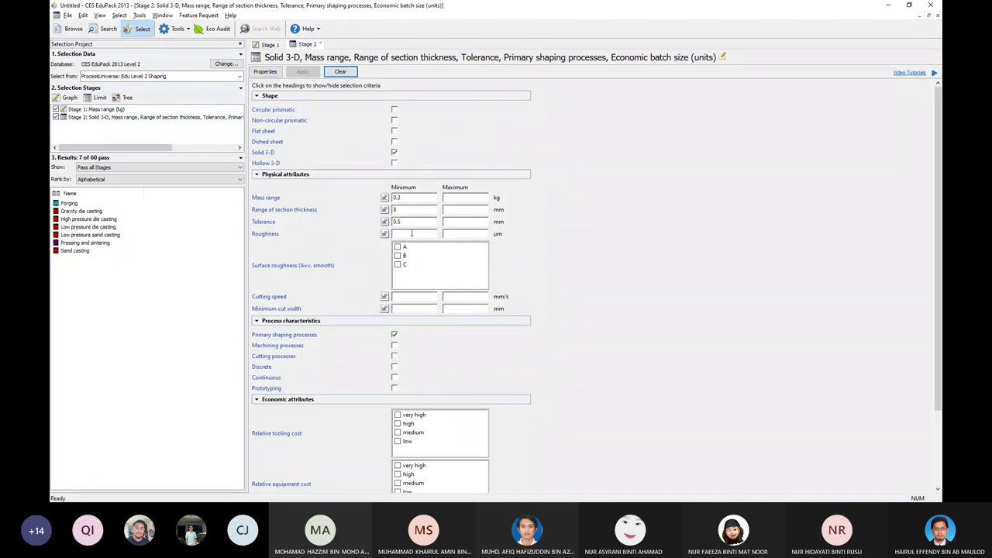
double_click(408, 220)
key(Delete)
click(462, 222)
text(0.02)
Require Machining processes instead of Primary shaping, set tolerance maximum 0.04, and apply Stage 2.
click(395, 335)
click(395, 346)
key(alt+Tab)
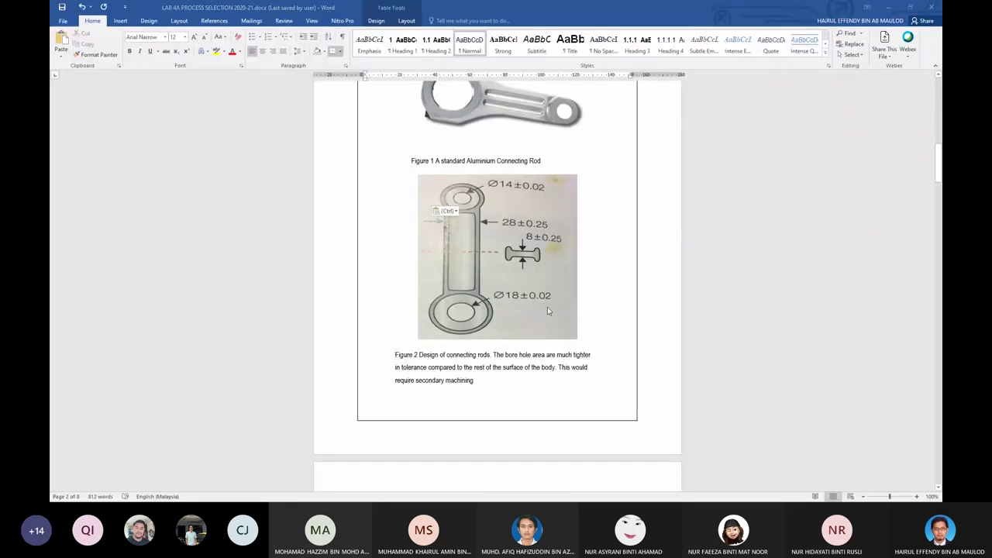
key(alt+Tab)
text(4)
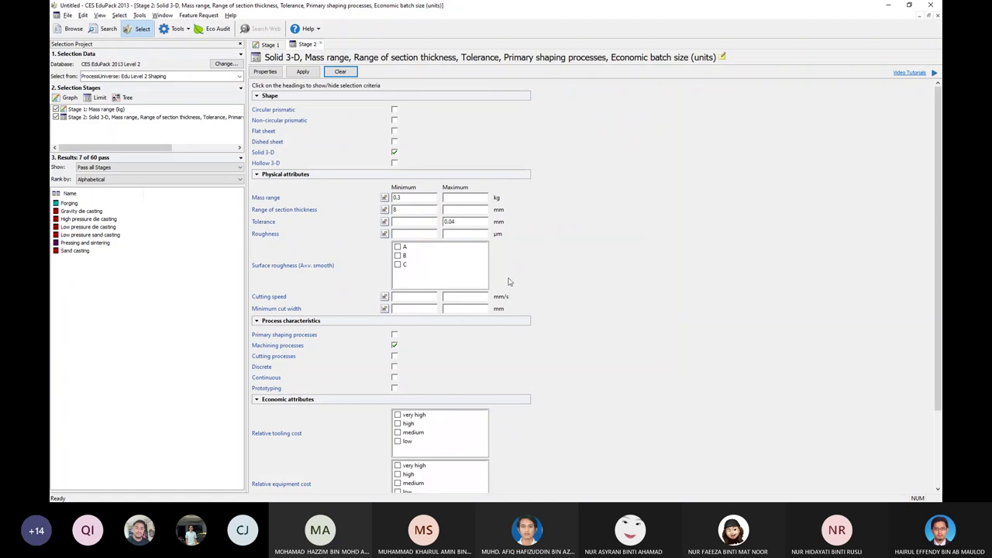
scroll(466, 310, down, 1)
scroll(468, 308, down, 3)
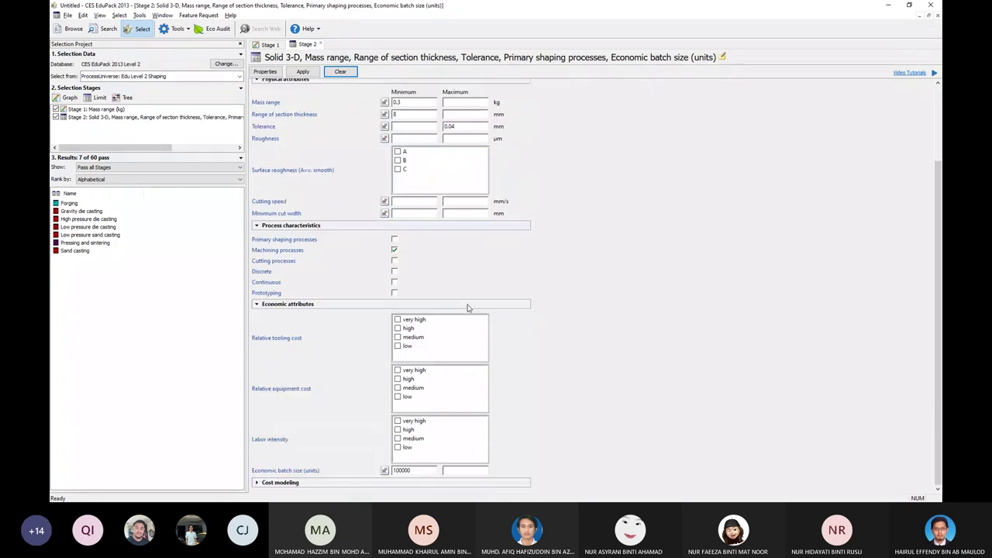
scroll(466, 307, up, 4)
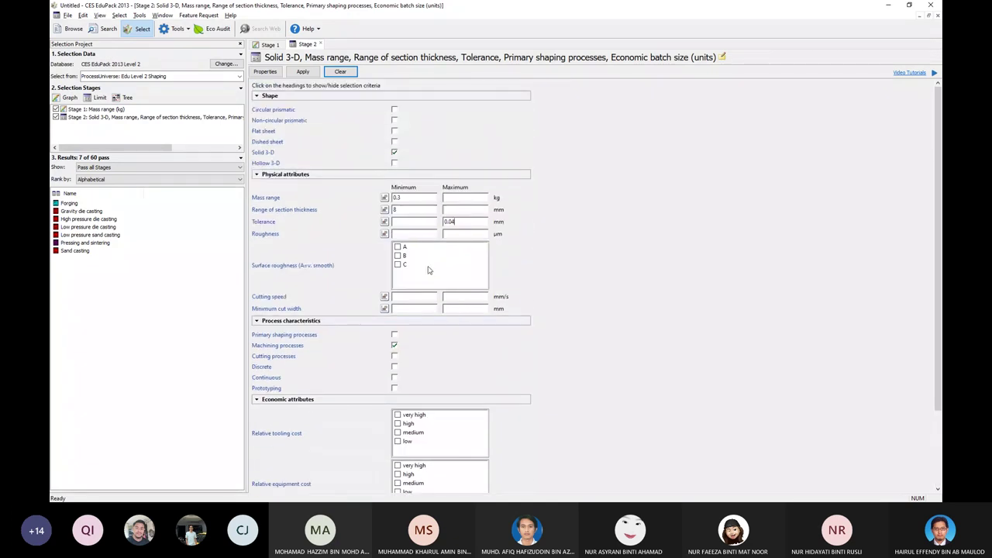
click(302, 72)
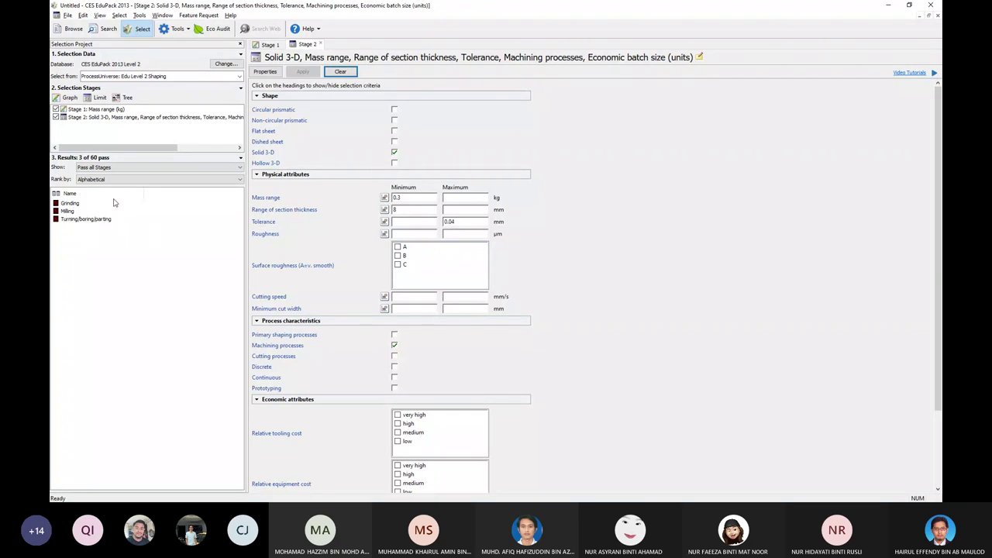
Highlight Grinding, Milling and Turning/boring/parting in turn in the passing results list.
click(73, 211)
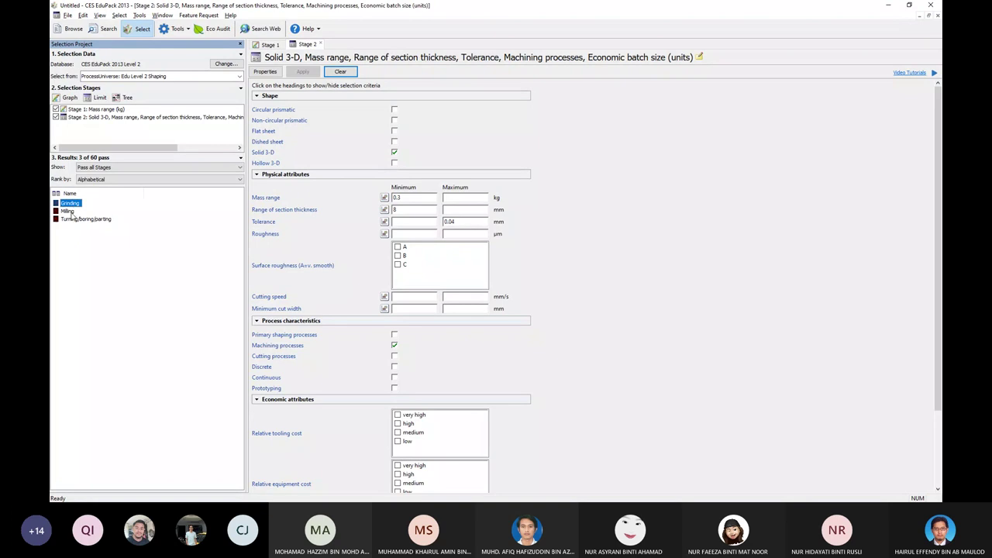
click(72, 221)
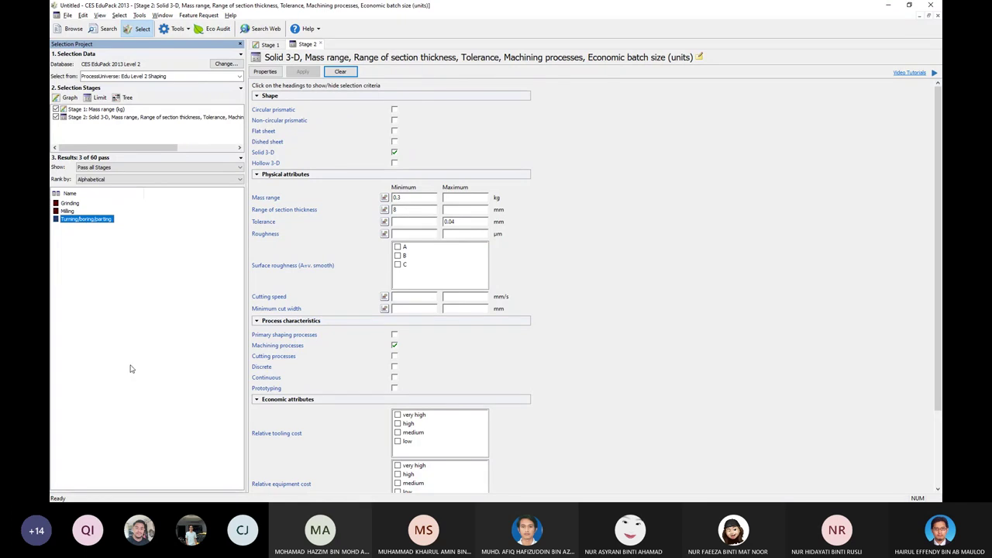
click(71, 211)
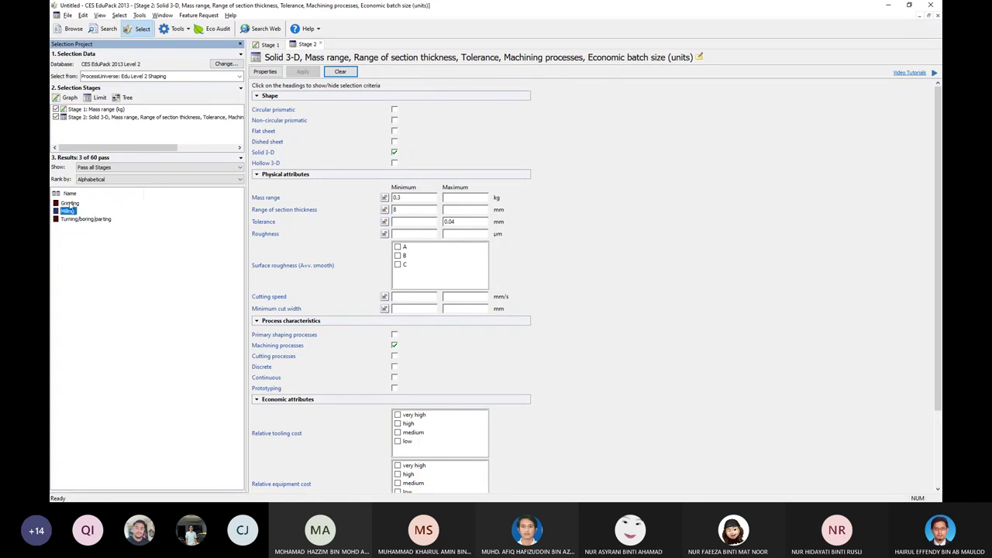
click(71, 203)
click(70, 221)
click(72, 203)
click(73, 211)
click(75, 219)
click(71, 211)
click(71, 204)
Switch between windows toward the Word lab sheet and the Teams meeting.
key(alt+Tab)
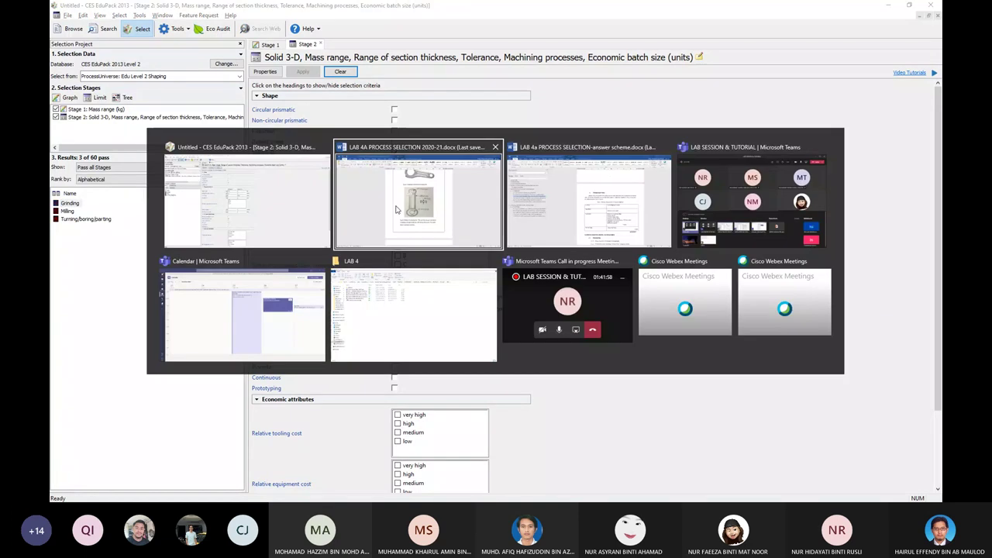
key(alt+Tab)
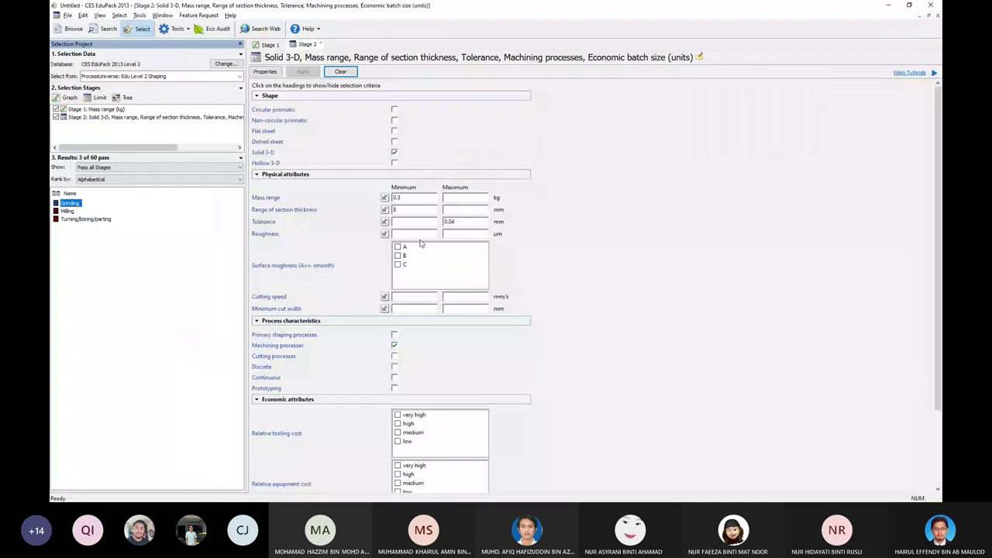
key(alt+Tab)
key(alt+Tab)
key(alt+Tab)
key(alt+Tab)
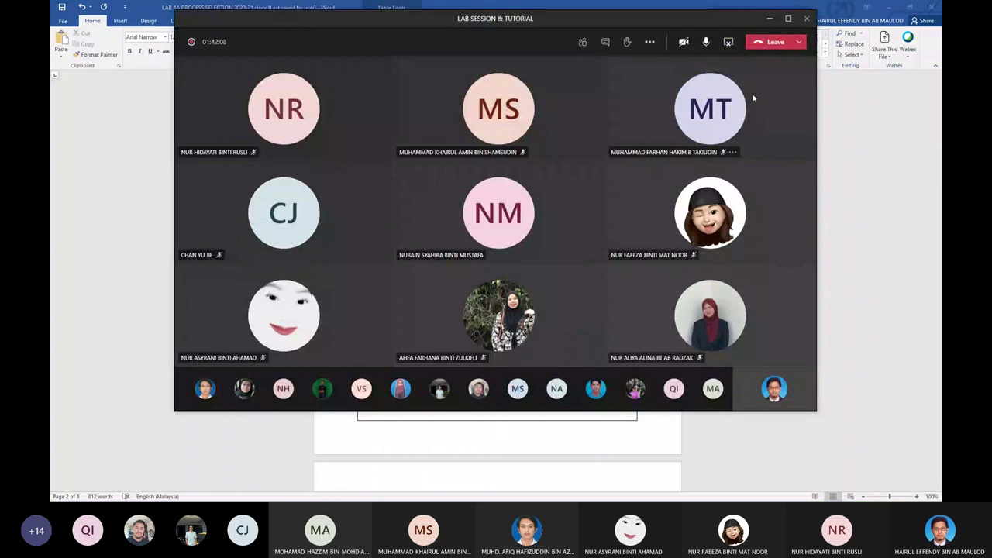
Review the meeting participants list and its options, then show the meeting chat.
click(583, 42)
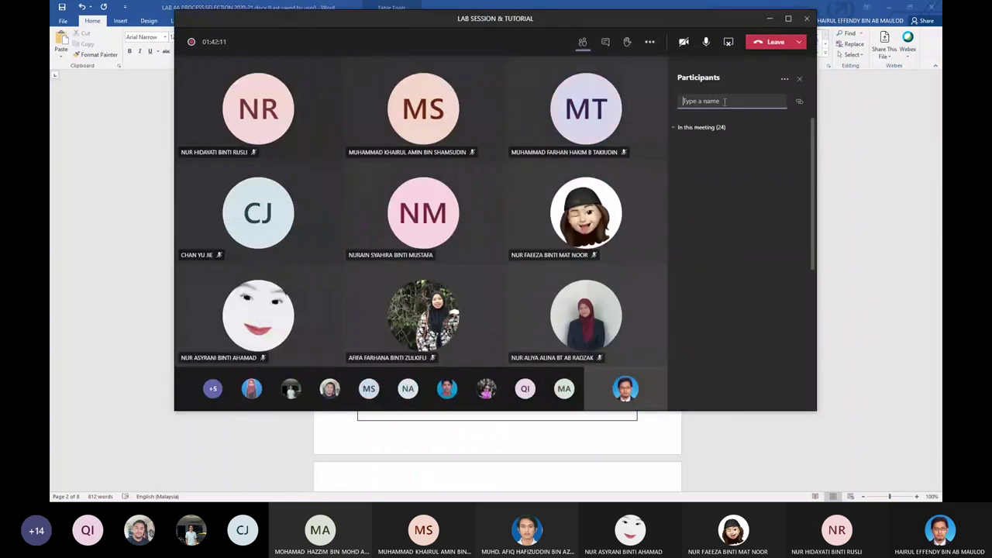
click(784, 78)
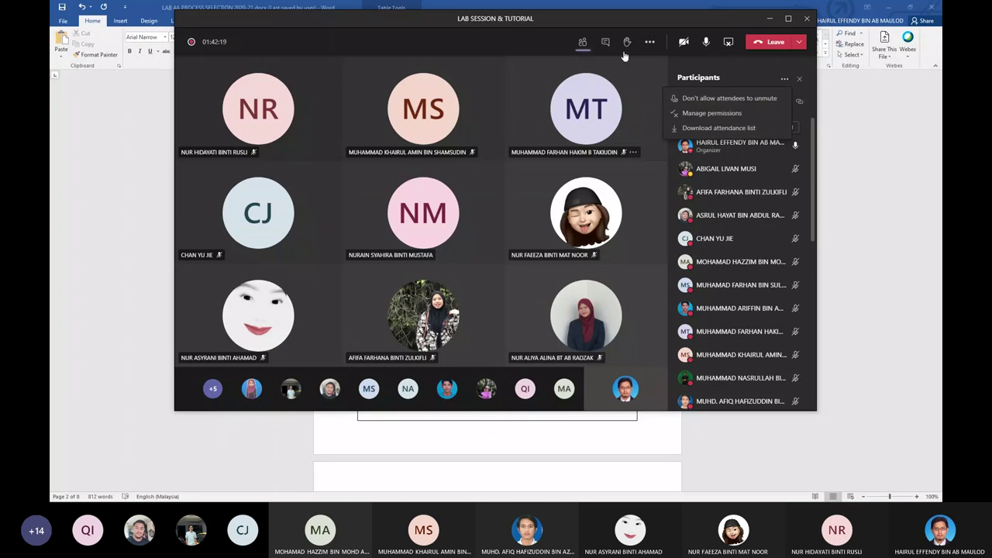
click(640, 81)
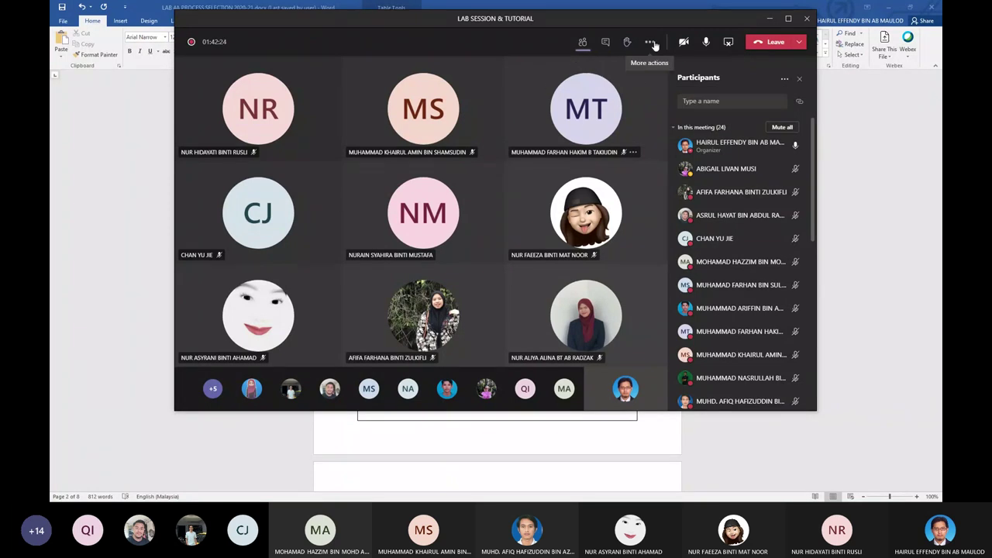
click(651, 43)
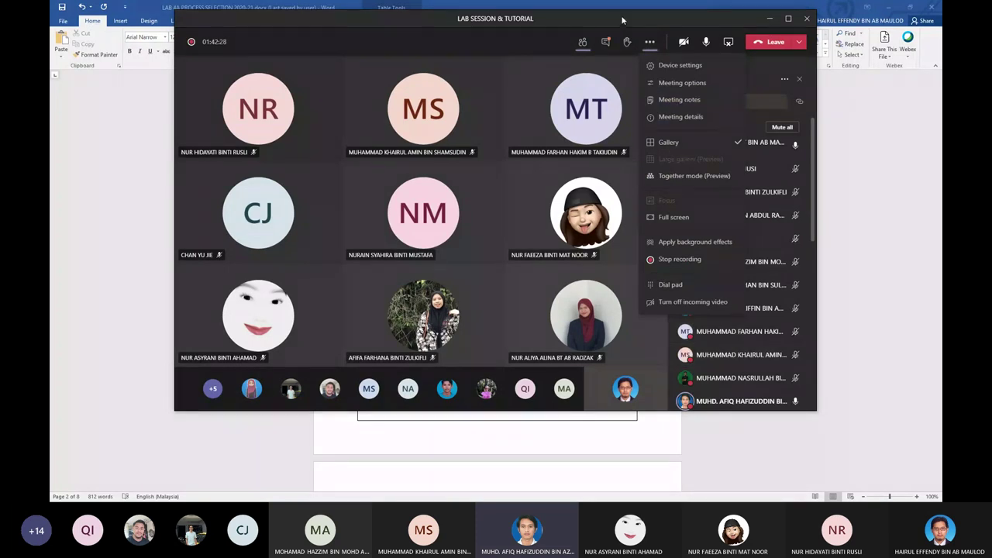
click(606, 42)
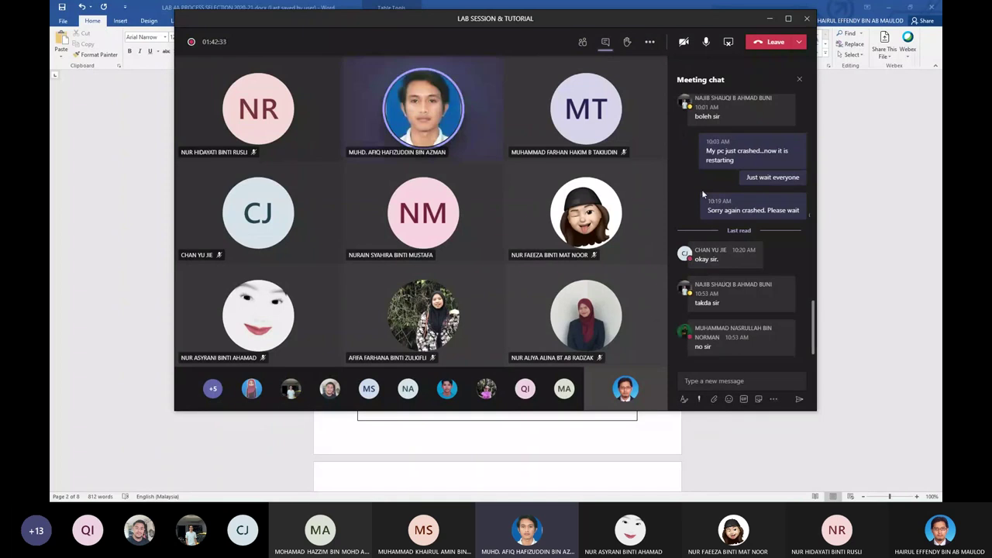
Turn on the presenter's camera and request to stop the meeting recording.
mouse_move(621, 113)
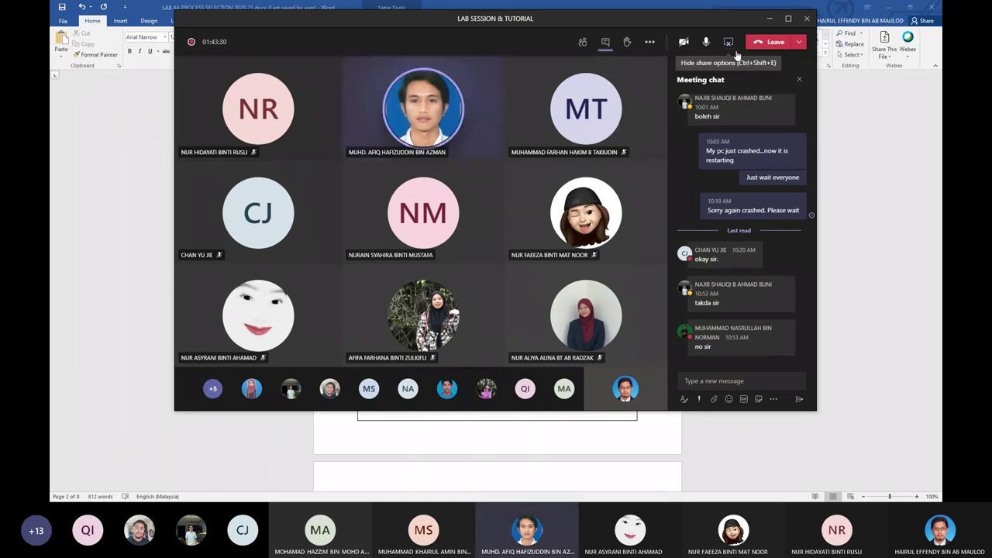
click(682, 43)
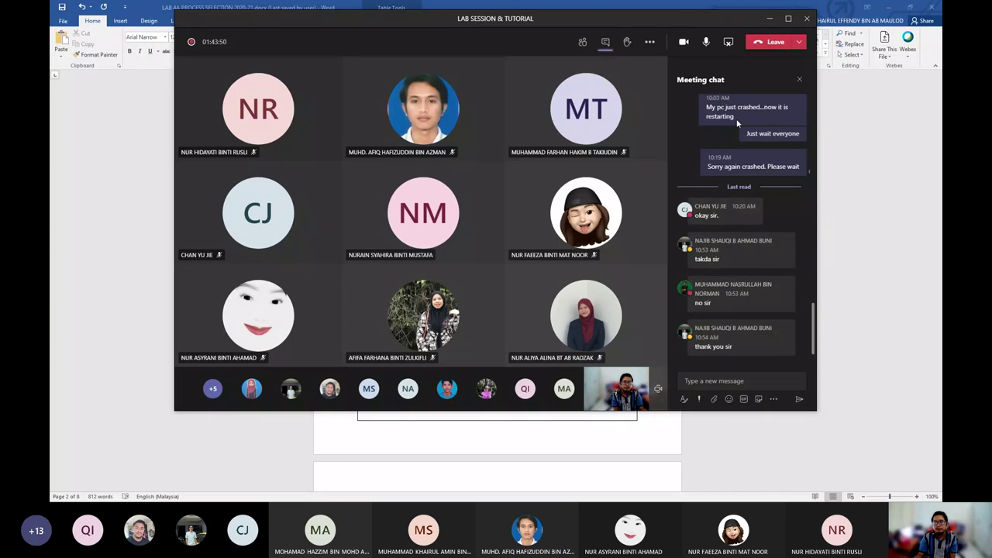
click(649, 42)
click(683, 260)
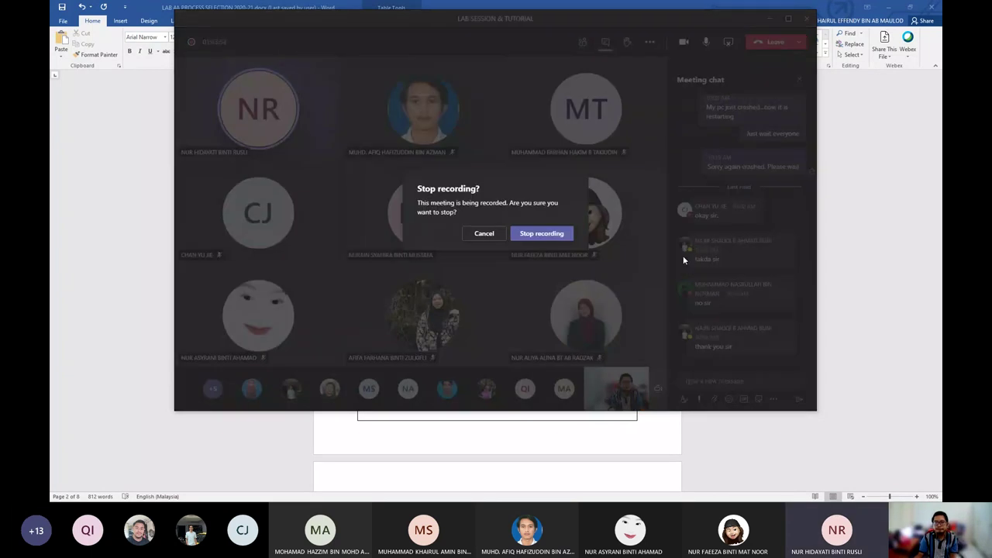